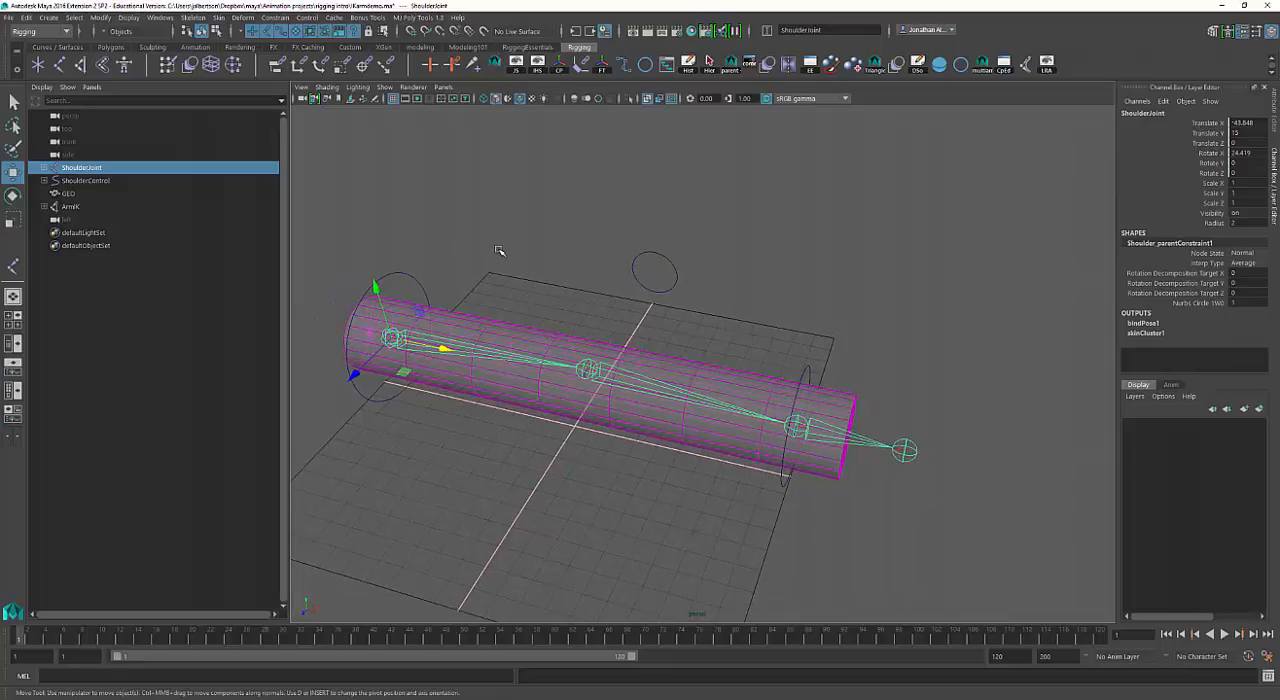
Move the wrist control toward the shoulder to about -27.9 in Translate X to test the arm's bend.
{"action": "left_click", "coordinate": [800, 368]}
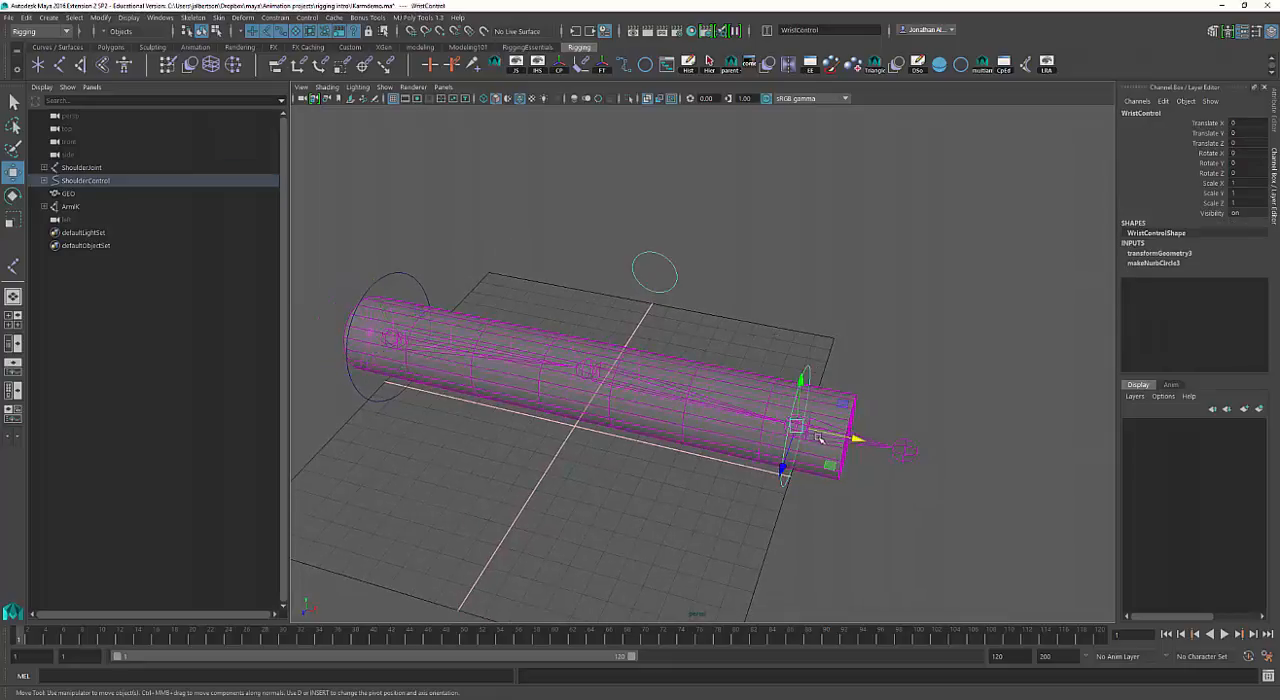
{"action": "left_click_drag", "start_coordinate": [840, 440], "coordinate": [779, 403]}
{"action": "left_click_drag", "start_coordinate": [672, 400], "coordinate": [706, 398]}
{"action": "left_click_drag", "start_coordinate": [697, 337], "coordinate": [637, 323], "text": "alt"}
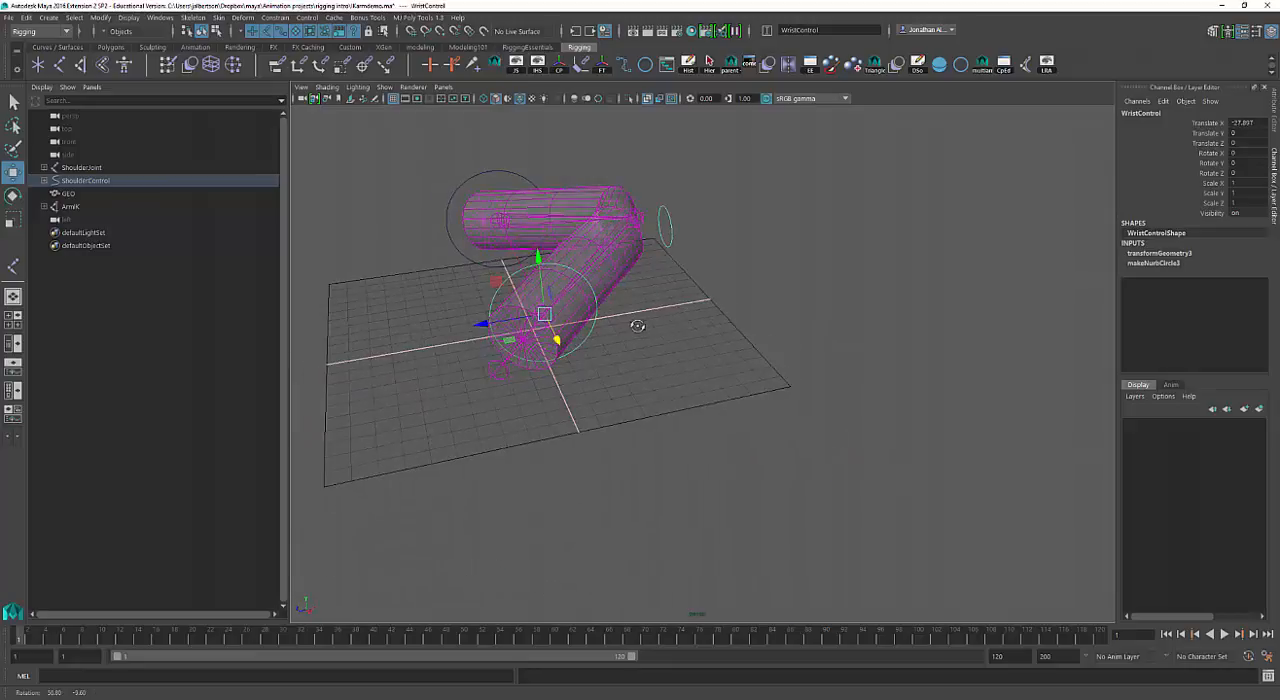
Move the elbow control down to about -18 in Translate Y to test how it steers the bent arm.
{"action": "left_click_drag", "start_coordinate": [700, 295], "coordinate": [655, 218]}
{"action": "left_click_drag", "start_coordinate": [748, 231], "coordinate": [706, 218], "text": "alt"}
{"action": "left_click_drag", "start_coordinate": [738, 163], "coordinate": [756, 223]}
{"action": "left_click_drag", "start_coordinate": [705, 262], "coordinate": [797, 329], "text": "alt"}
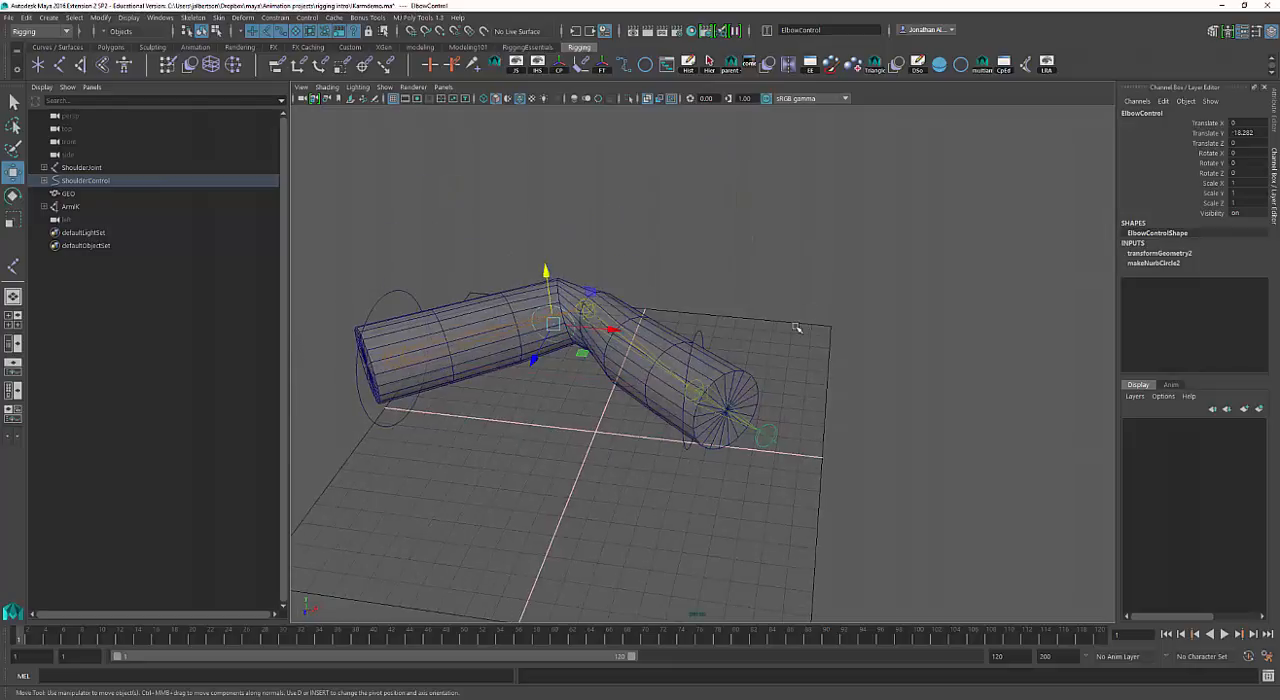
Undo the elbow and wrist control moves.
{"action": "key", "text": "ctrl+z"}
{"action": "key", "text": "ctrl+z"}
{"action": "key", "text": "ctrl+z"}
{"action": "left_click_drag", "start_coordinate": [823, 369], "coordinate": [808, 365], "text": "alt"}
{"action": "middle_click_drag", "start_coordinate": [808, 365], "coordinate": [841, 368], "text": "alt"}
{"action": "left_click_drag", "start_coordinate": [534, 231], "coordinate": [491, 261]}
{"action": "left_click_drag", "start_coordinate": [606, 278], "coordinate": [618, 265], "text": "alt"}
{"action": "right_click_drag", "start_coordinate": [618, 265], "coordinate": [566, 246], "text": "alt"}
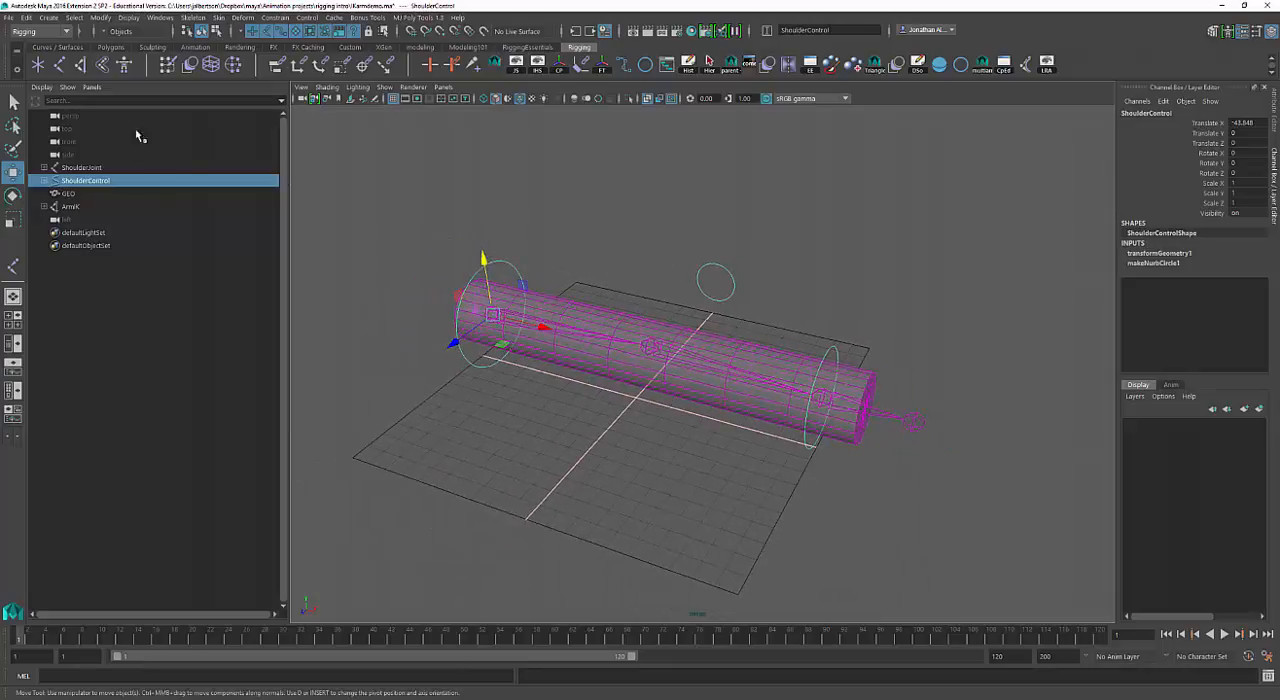
{"action": "right_click_drag", "start_coordinate": [613, 323], "coordinate": [646, 306], "text": "alt"}
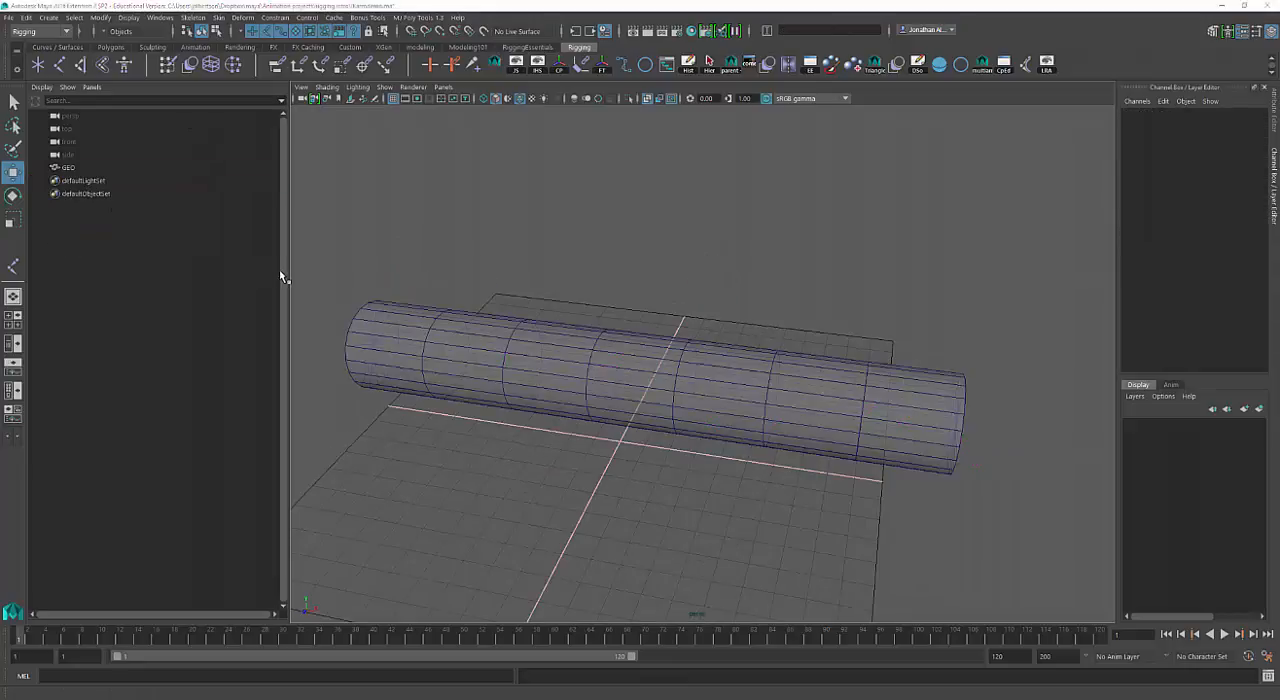
Select the GEO cylinder in the unrigged arm scene.
{"action": "mouse_move", "coordinate": [424, 310]}
{"action": "middle_mouse_down", "text": "alt"}
{"action": "mouse_move", "coordinate": [412, 295]}
{"action": "mouse_move", "coordinate": [423, 291]}
{"action": "middle_mouse_up", "text": "alt"}
{"action": "scroll", "coordinate": [406, 283], "scroll_direction": "up", "scroll_amount": 2}
{"action": "right_click_drag", "start_coordinate": [575, 282], "coordinate": [474, 293], "text": "alt"}
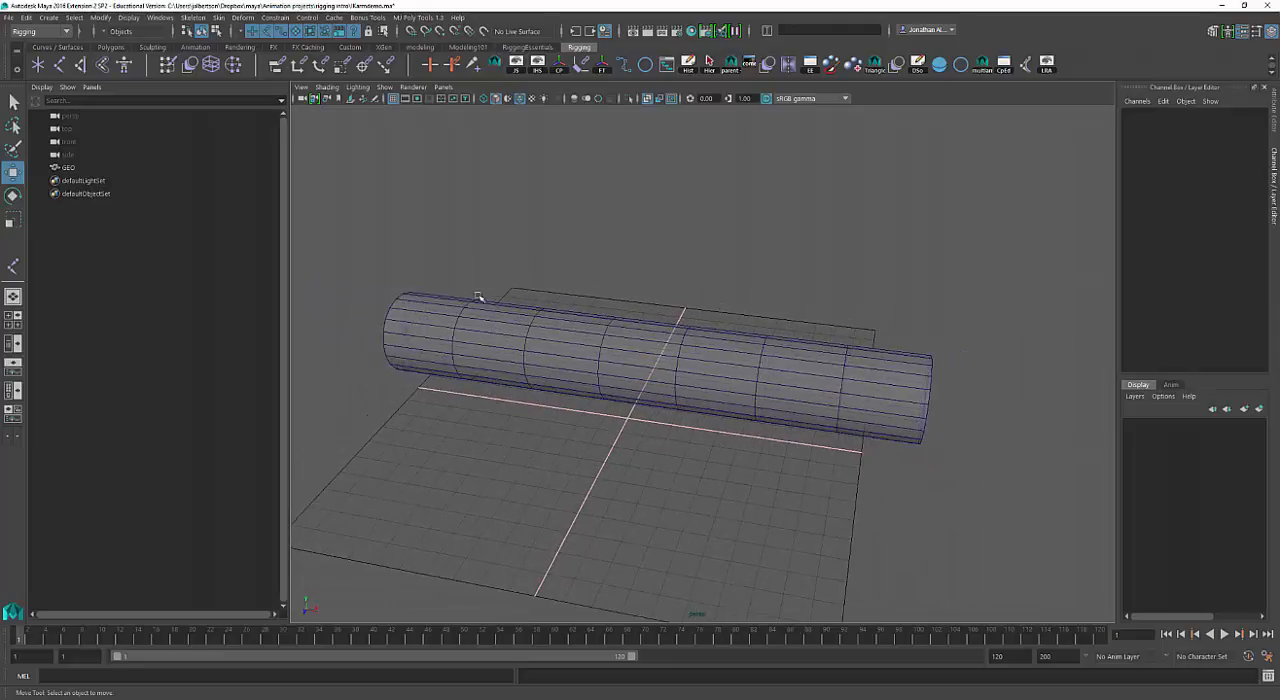
{"action": "left_click", "coordinate": [554, 349]}
{"action": "right_click_drag", "start_coordinate": [576, 366], "coordinate": [560, 363], "text": "alt"}
{"action": "left_click_drag", "start_coordinate": [508, 355], "coordinate": [503, 363], "text": "alt"}
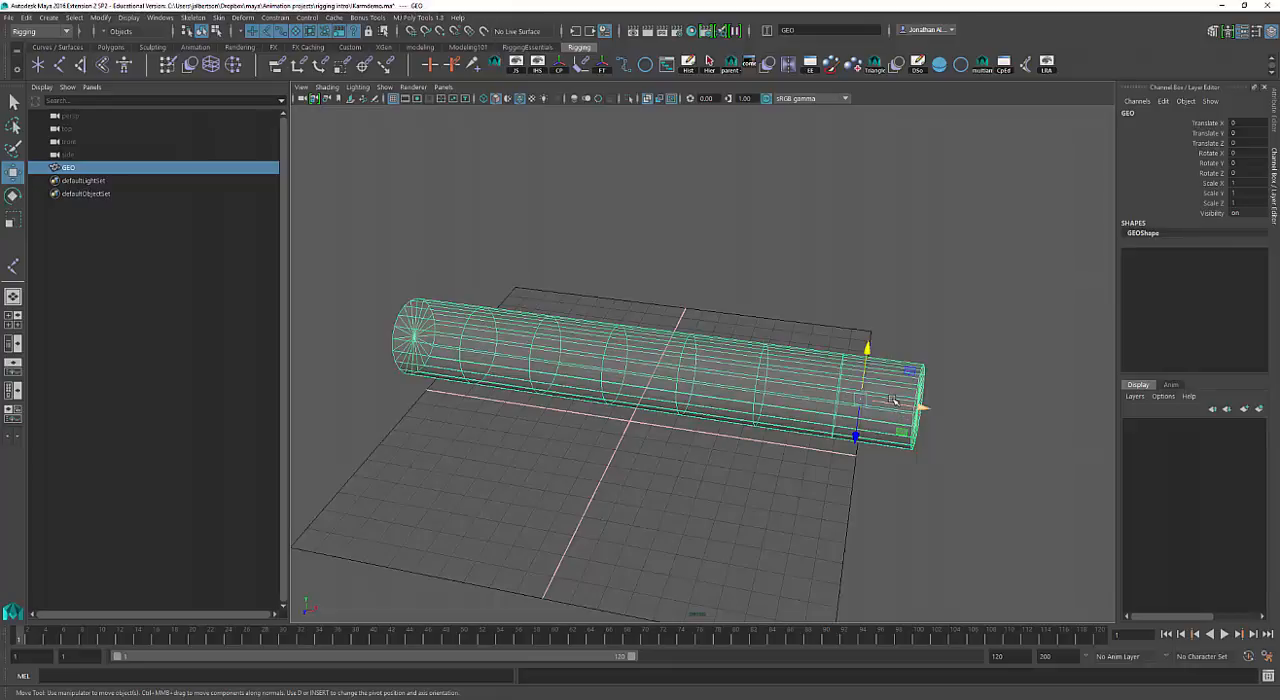
{"action": "left_click_drag", "start_coordinate": [893, 400], "coordinate": [868, 389], "text": "alt"}
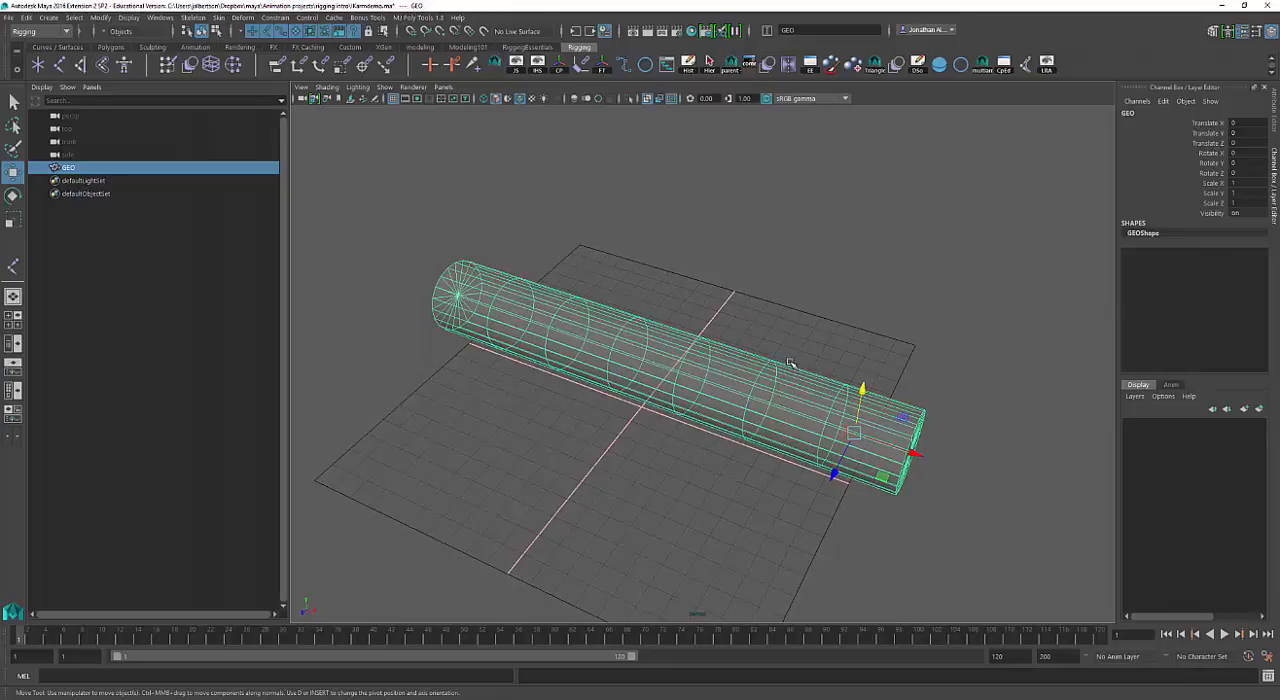
Switch from the perspective view to a full-size front view framing the whole cylinder.
{"action": "key", "text": "space"}
{"action": "key", "text": "space"}
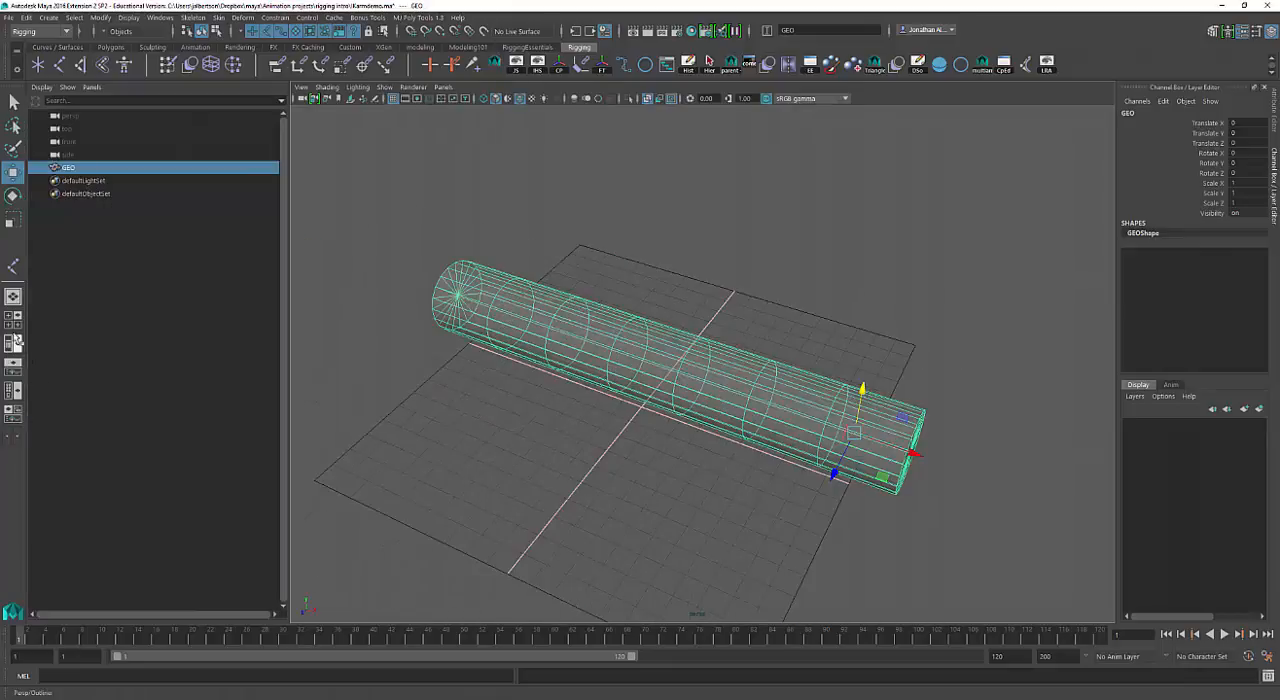
{"action": "left_click", "coordinate": [13, 319]}
{"action": "key", "text": "space"}
{"action": "middle_click_drag", "start_coordinate": [434, 517], "coordinate": [811, 511], "text": "alt"}
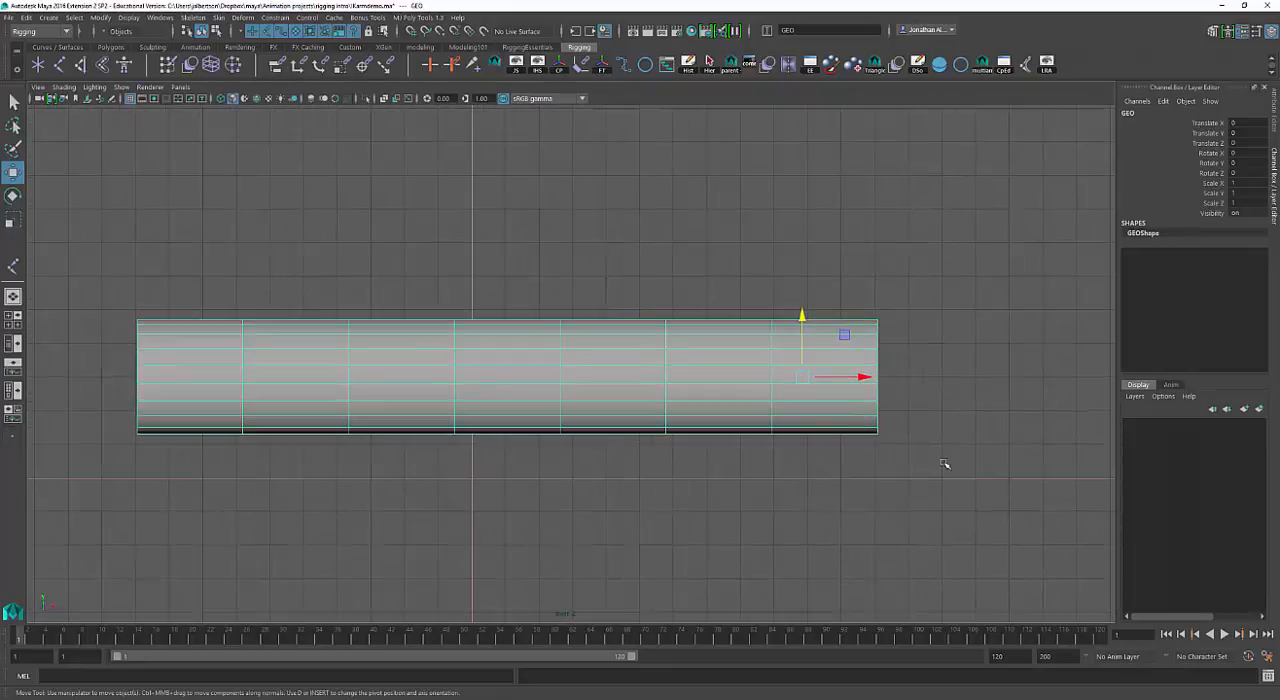
{"action": "right_click_drag", "start_coordinate": [946, 466], "coordinate": [857, 451], "text": "alt"}
{"action": "middle_click_drag", "start_coordinate": [857, 451], "coordinate": [878, 451], "text": "alt"}
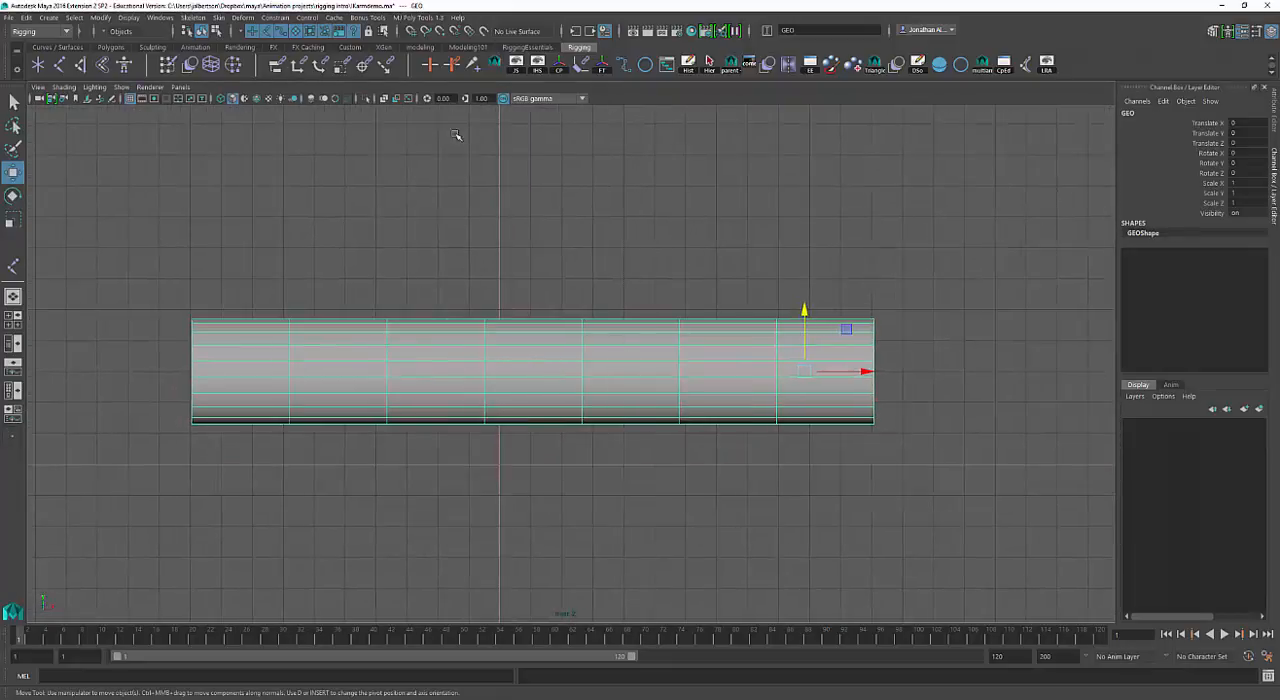
Center the cylinder's pivot and snap the cylinder to the grid origin, at Translate X -5.346 and Translate Y -15.
{"action": "left_click", "coordinate": [560, 65]}
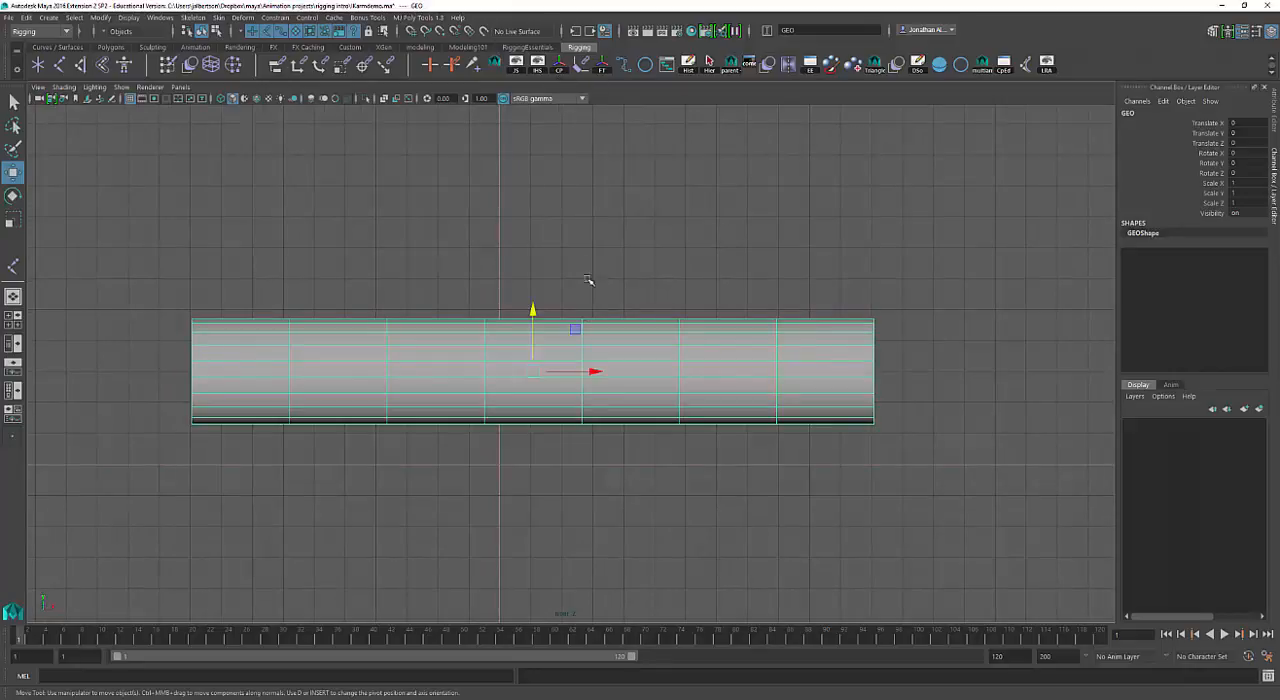
{"action": "key", "text": "x"}
{"action": "left_click_drag", "start_coordinate": [540, 376], "coordinate": [508, 466]}
{"action": "middle_click_drag", "start_coordinate": [580, 437], "coordinate": [629, 305], "text": "alt"}
{"action": "right_click_drag", "start_coordinate": [643, 331], "coordinate": [734, 324], "text": "alt"}
{"action": "middle_click_drag", "start_coordinate": [734, 324], "coordinate": [724, 350], "text": "alt"}
{"action": "left_click_drag", "start_coordinate": [646, 249], "coordinate": [650, 387]}
{"action": "middle_click_drag", "start_coordinate": [568, 508], "coordinate": [562, 494], "text": "alt"}
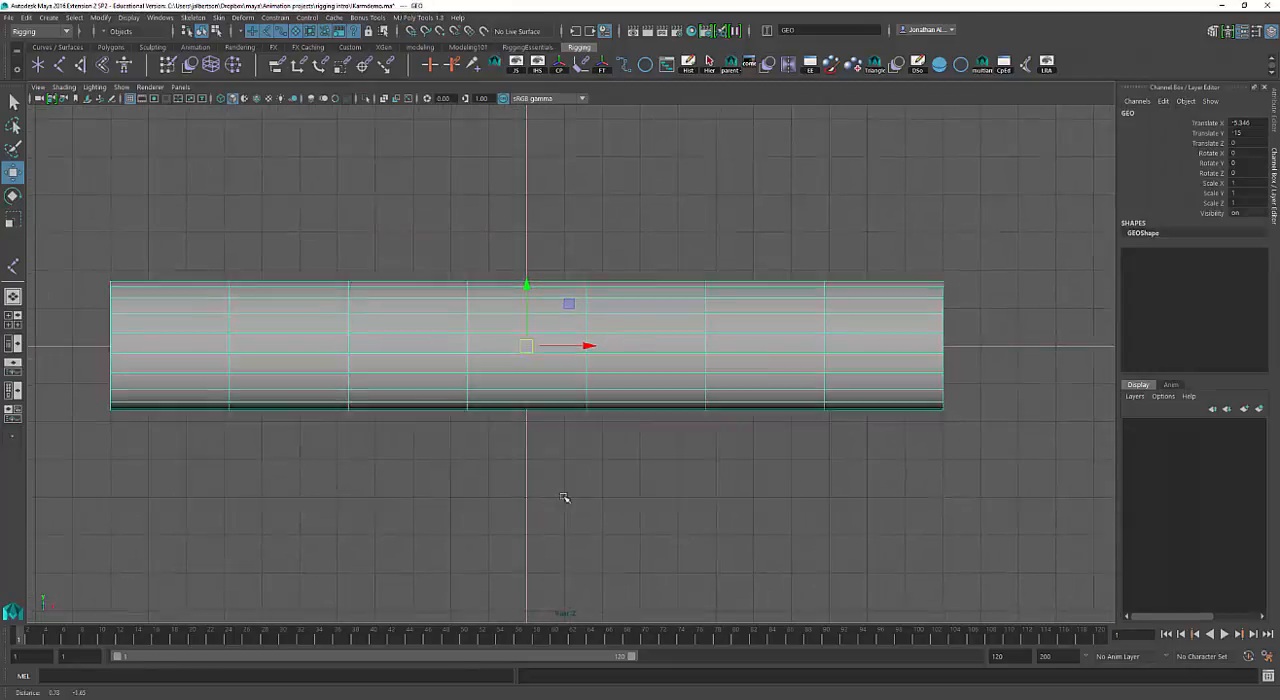
{"action": "right_click_drag", "start_coordinate": [639, 457], "coordinate": [626, 457], "text": "alt"}
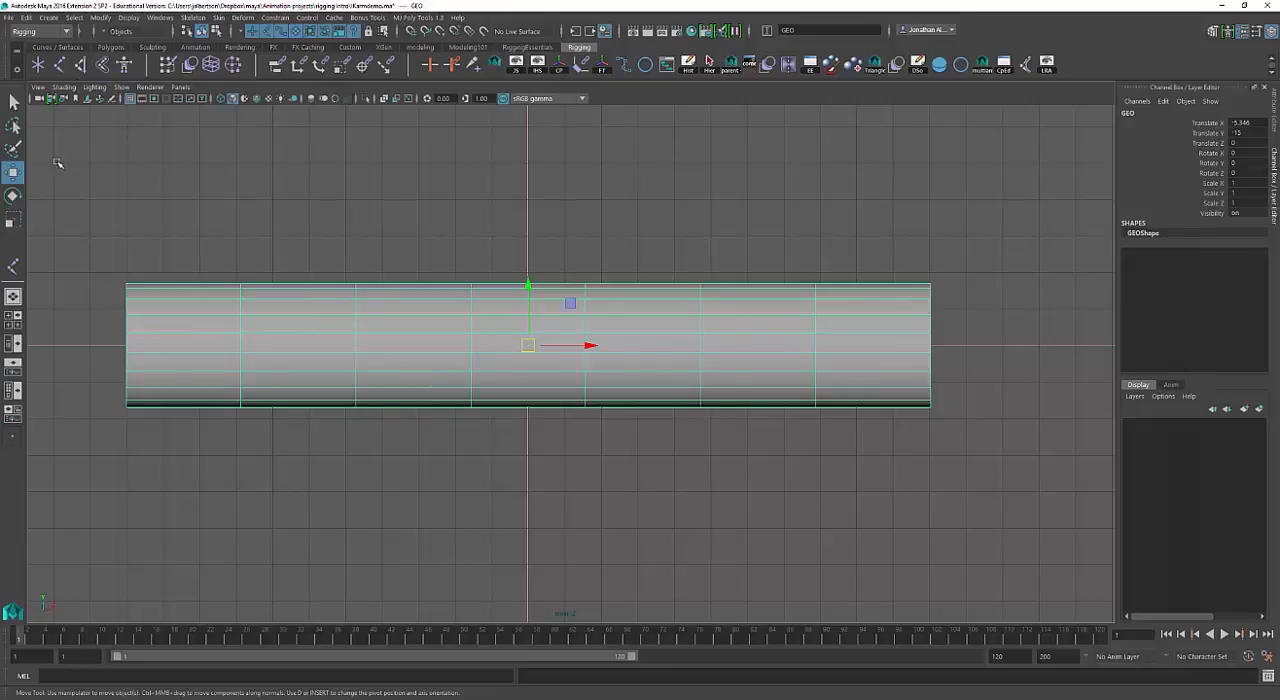
Turn on X-Ray shading in the front view and deselect the cylinder.
{"action": "left_click", "coordinate": [64, 87]}
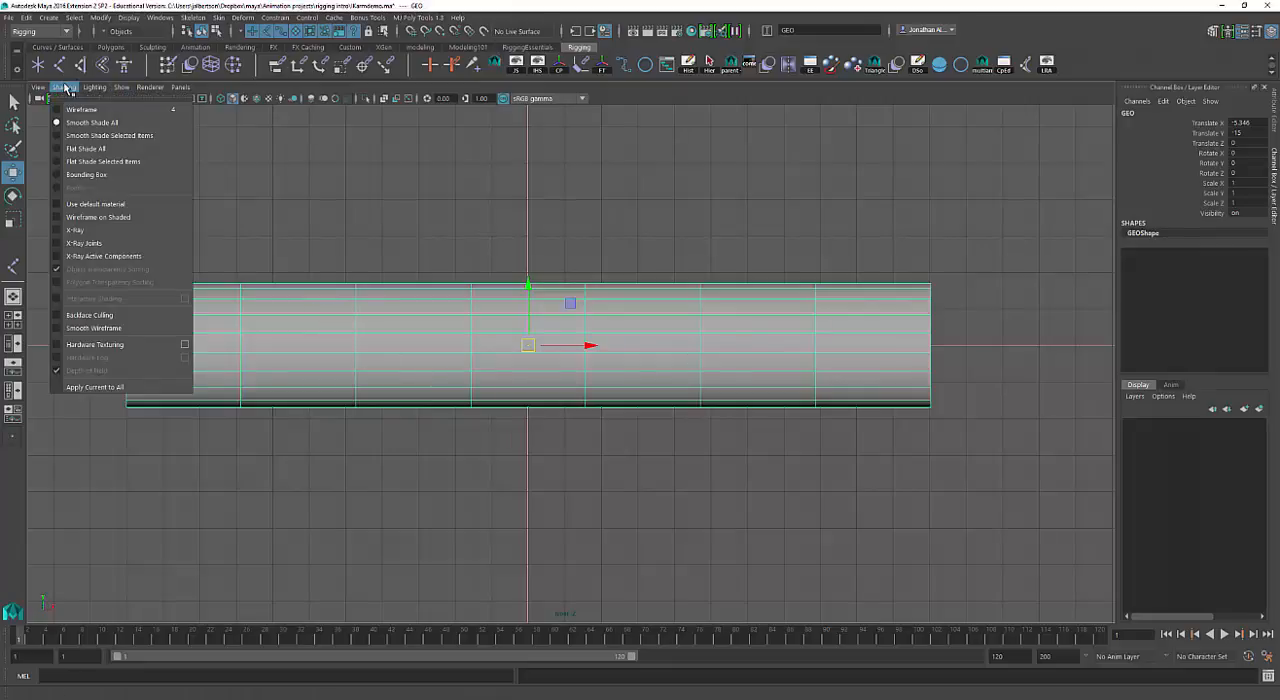
{"action": "left_click", "coordinate": [75, 230]}
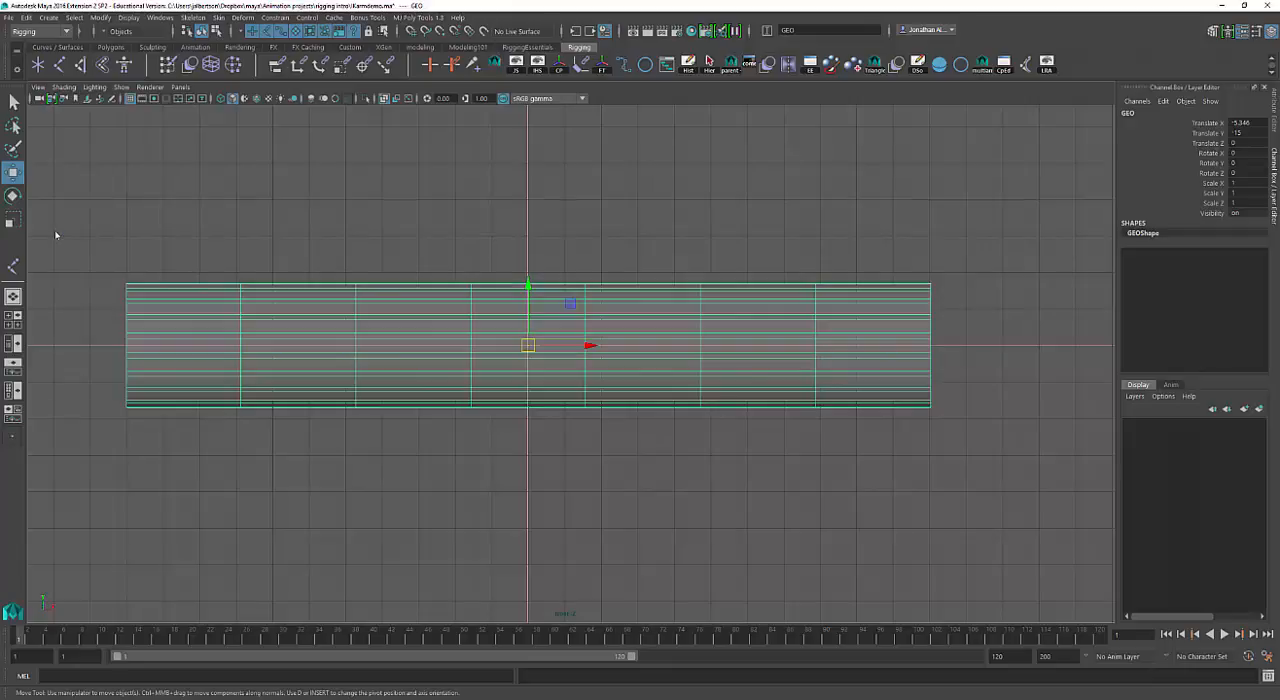
{"action": "left_click", "coordinate": [238, 206]}
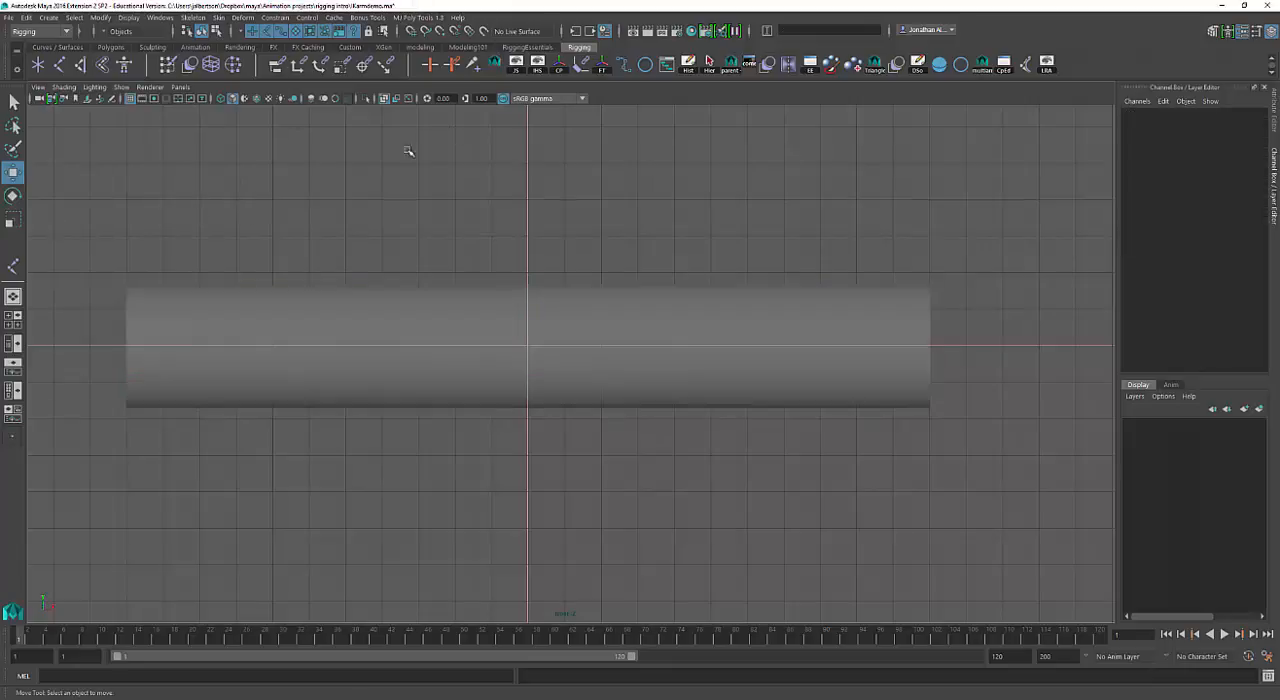
Activate the Joint tool and review its joint, orientation and bone radius settings.
{"action": "left_click", "coordinate": [60, 65]}
{"action": "left_click", "coordinate": [12, 267]}
{"action": "double_click", "coordinate": [12, 267]}
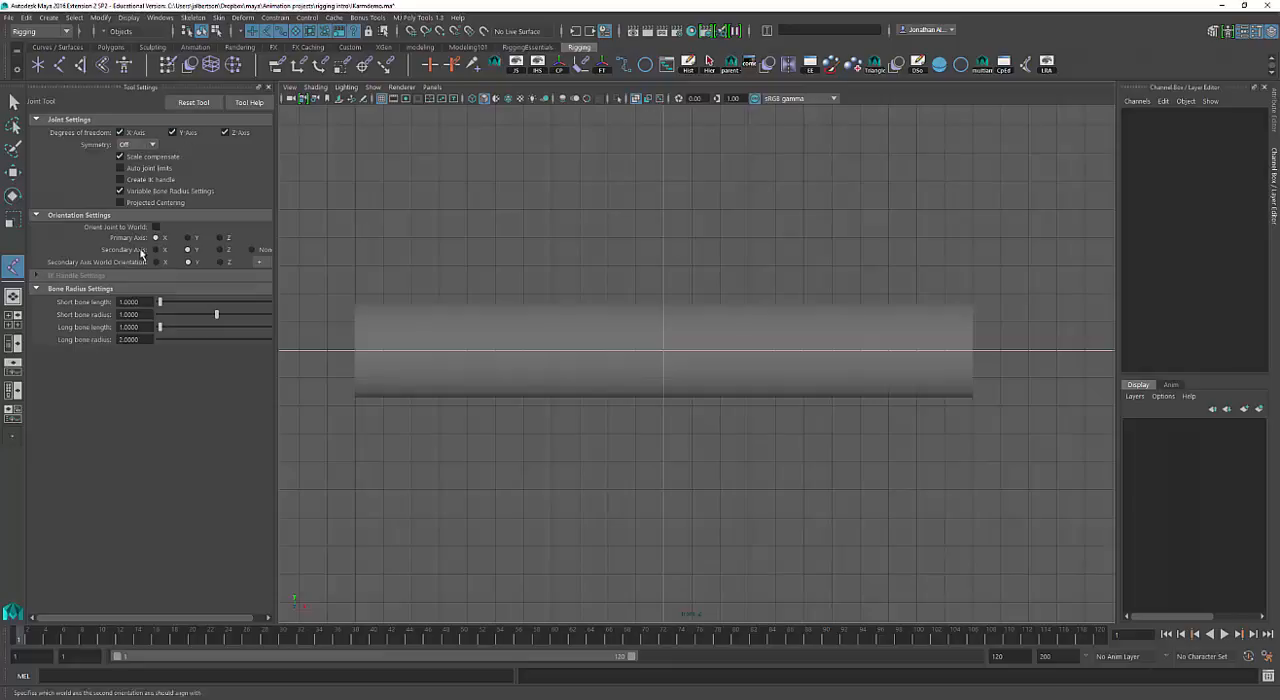
{"action": "left_click", "coordinate": [267, 88]}
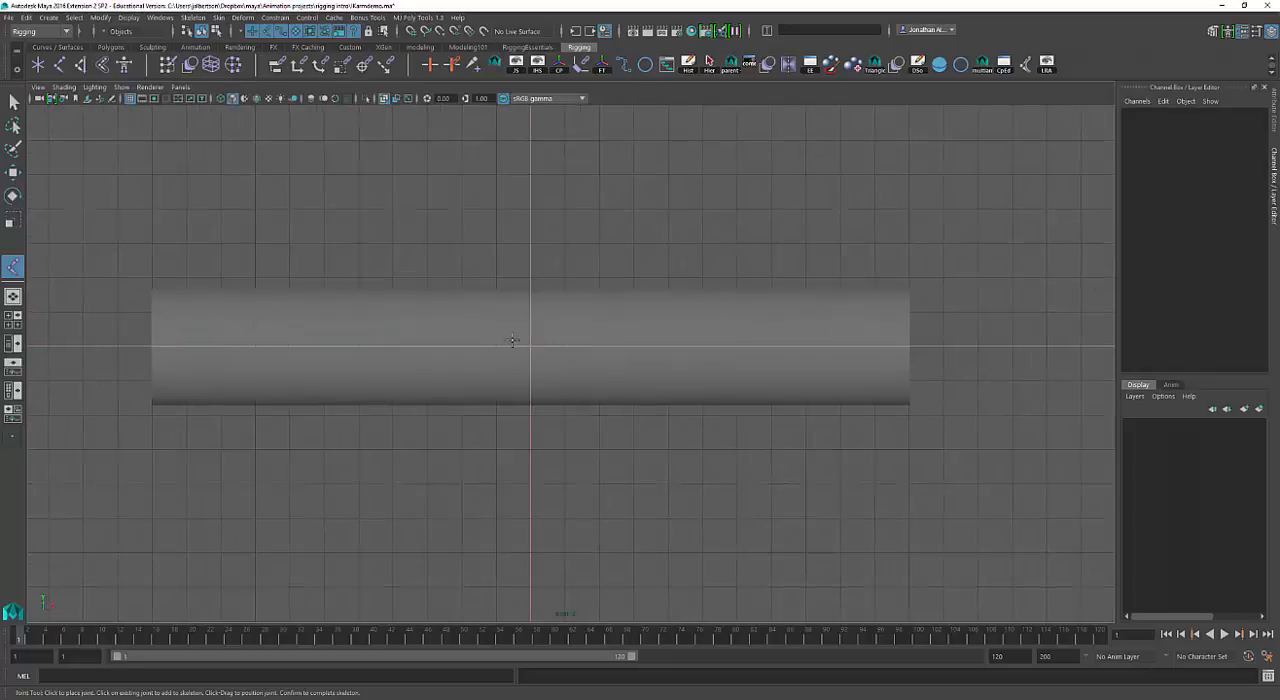
Create a grid-snapped three-joint chain along the cylinder's centreline at X -55, 0 and 55, and finish the Joint tool.
{"action": "left_click", "coordinate": [151, 346]}
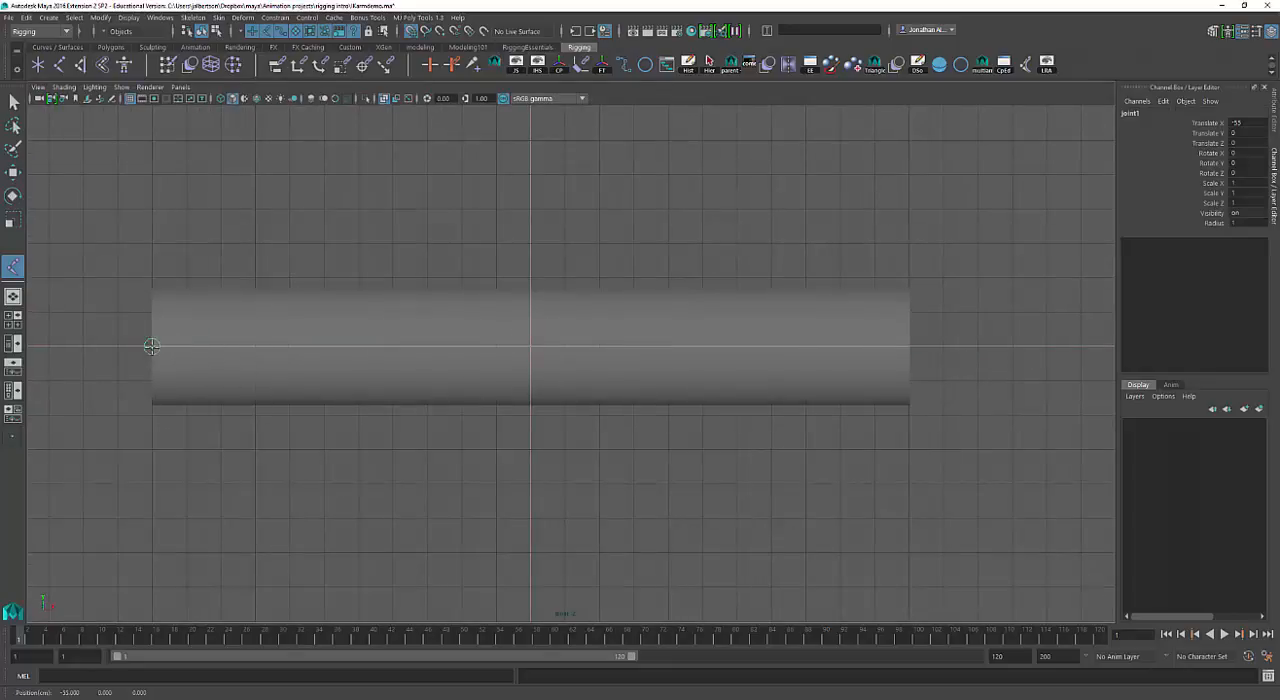
{"action": "left_click", "coordinate": [530, 345]}
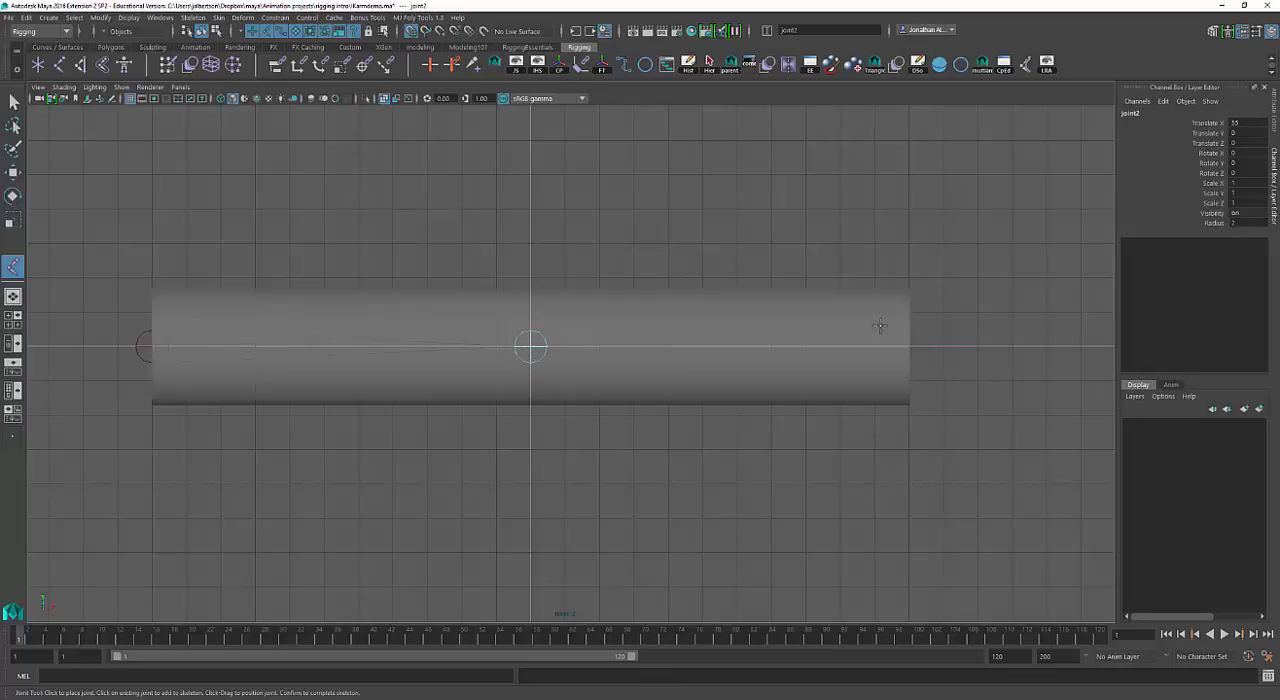
{"action": "left_click", "coordinate": [907, 347]}
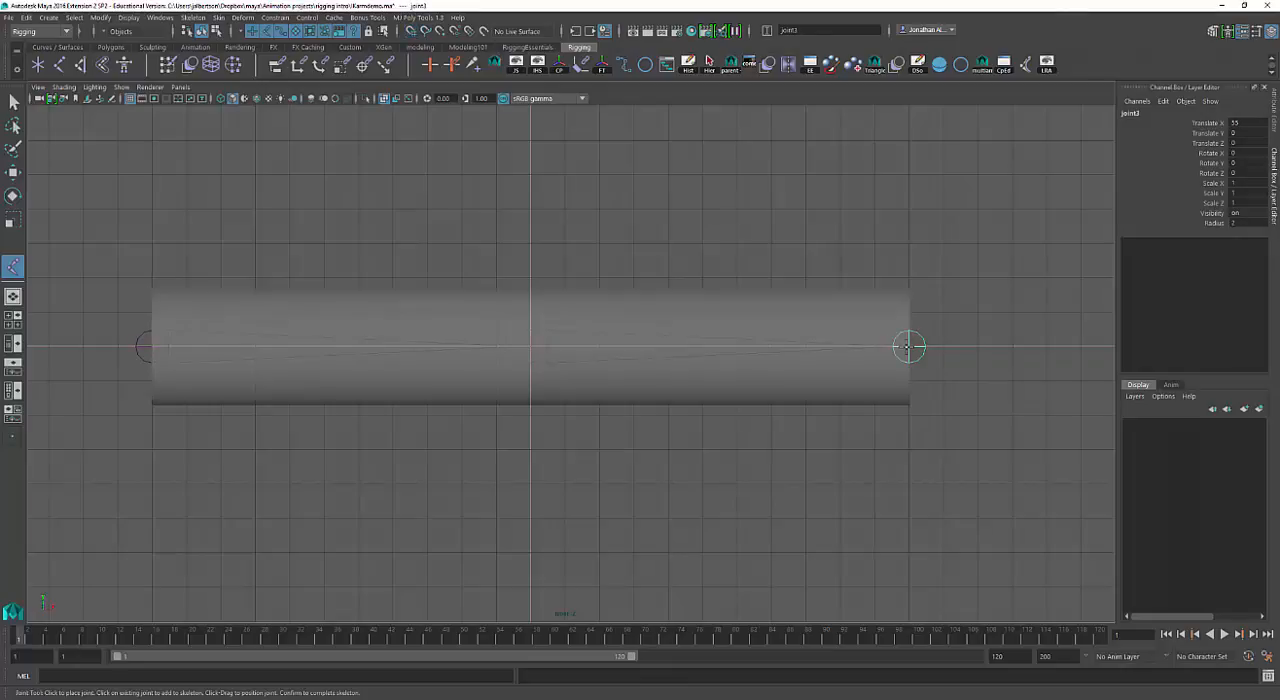
{"action": "key", "text": "w"}
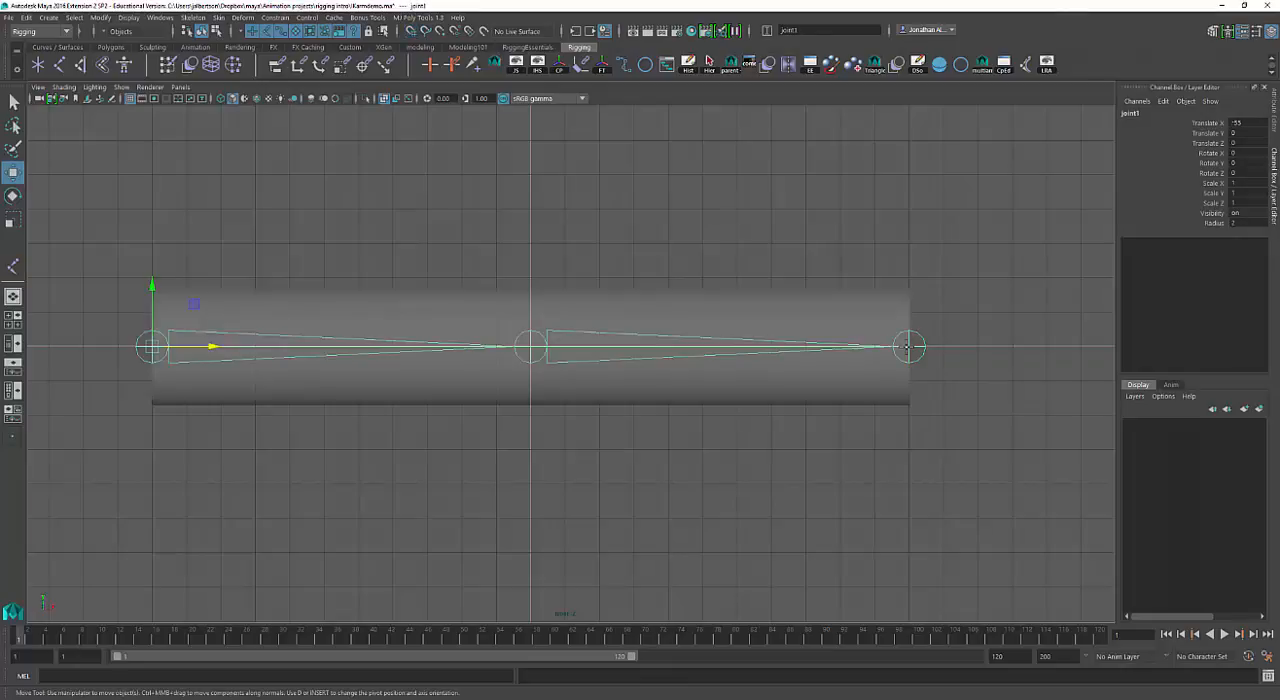
{"action": "left_click", "coordinate": [915, 433]}
{"action": "key", "text": "q"}
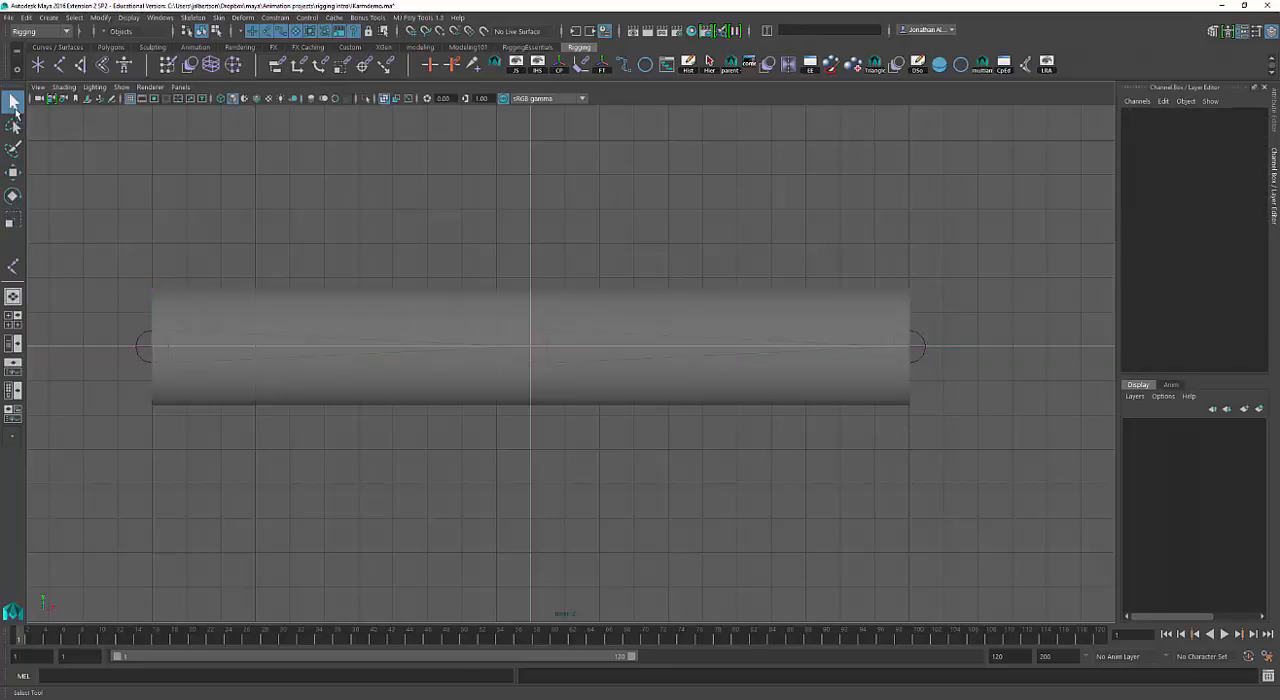
Select the chain's root joint and show the joints in the perspective view.
{"action": "left_click_drag", "start_coordinate": [114, 333], "coordinate": [177, 383]}
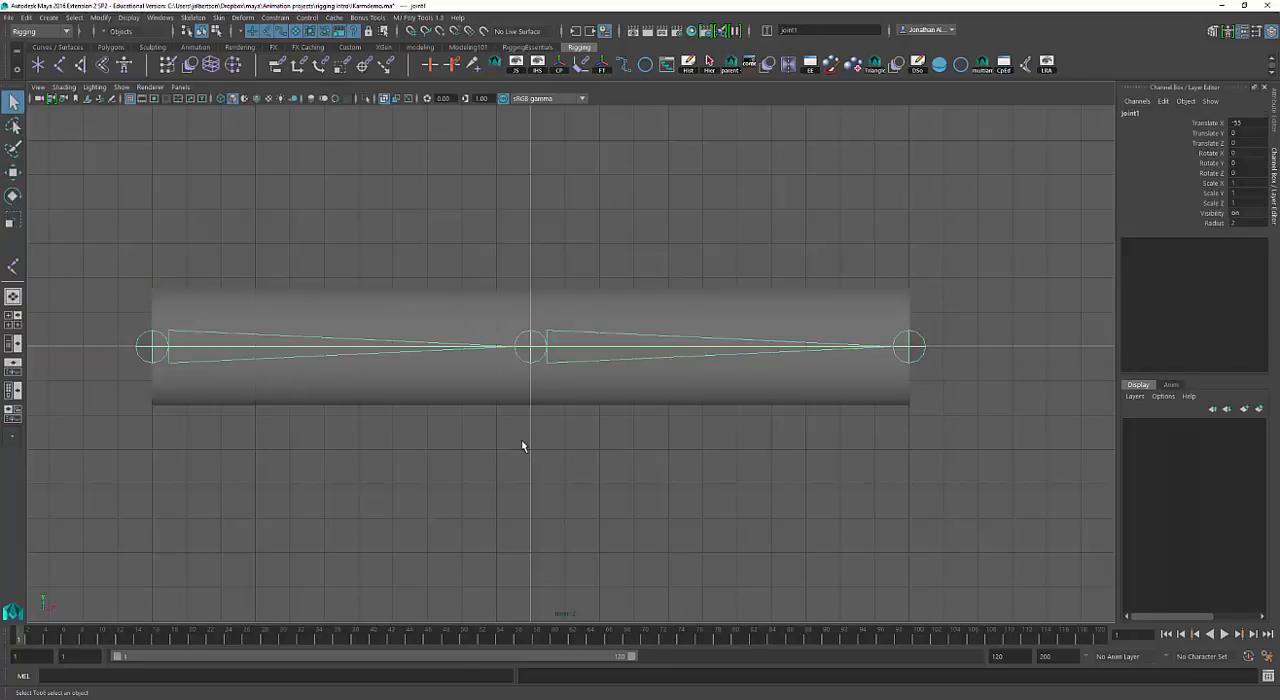
{"action": "key", "text": "space"}
{"action": "left_click_drag", "start_coordinate": [522, 446], "coordinate": [476, 410]}
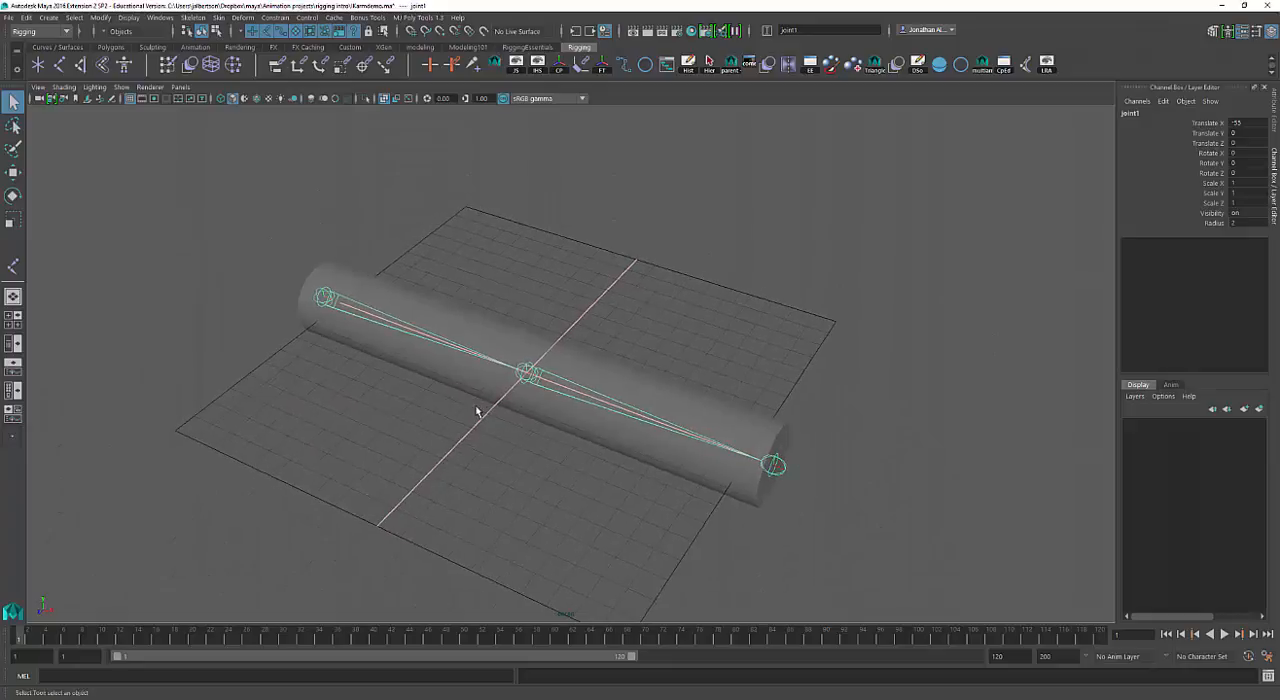
{"action": "right_click_drag", "start_coordinate": [476, 410], "coordinate": [537, 413], "text": "alt"}
{"action": "right_click_drag", "start_coordinate": [510, 366], "coordinate": [665, 412], "text": "alt"}
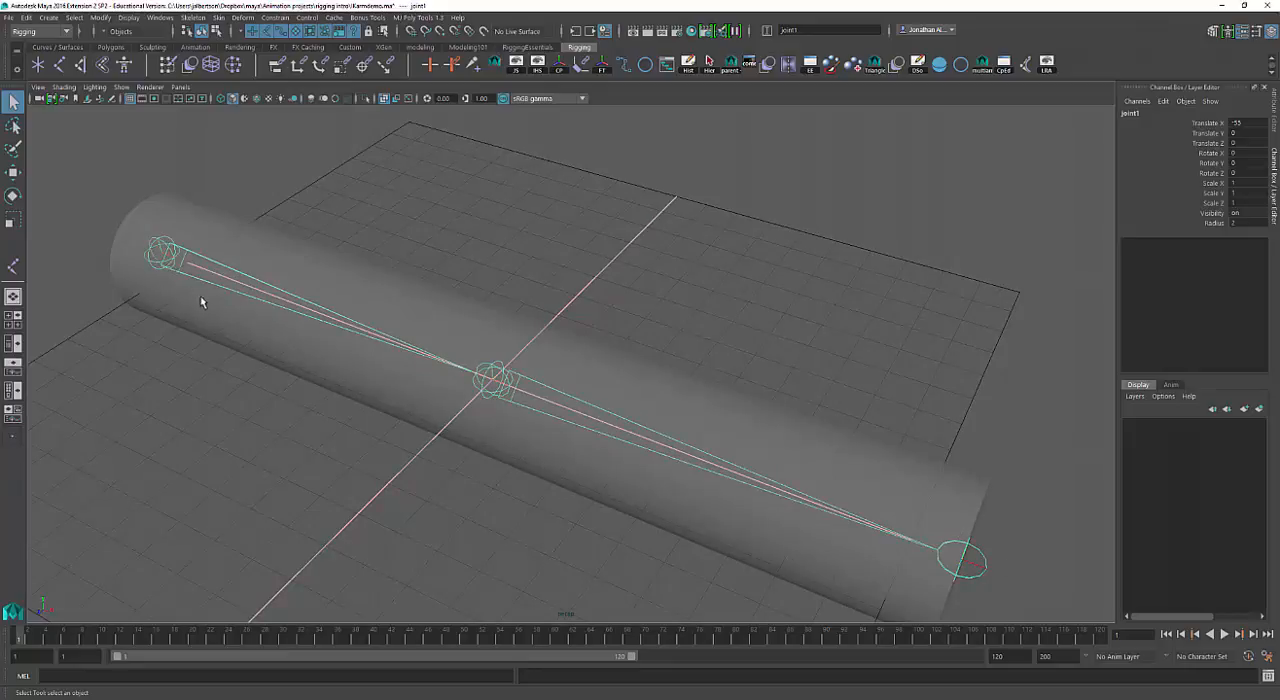
{"action": "middle_click_drag", "start_coordinate": [291, 307], "coordinate": [299, 279], "text": "alt"}
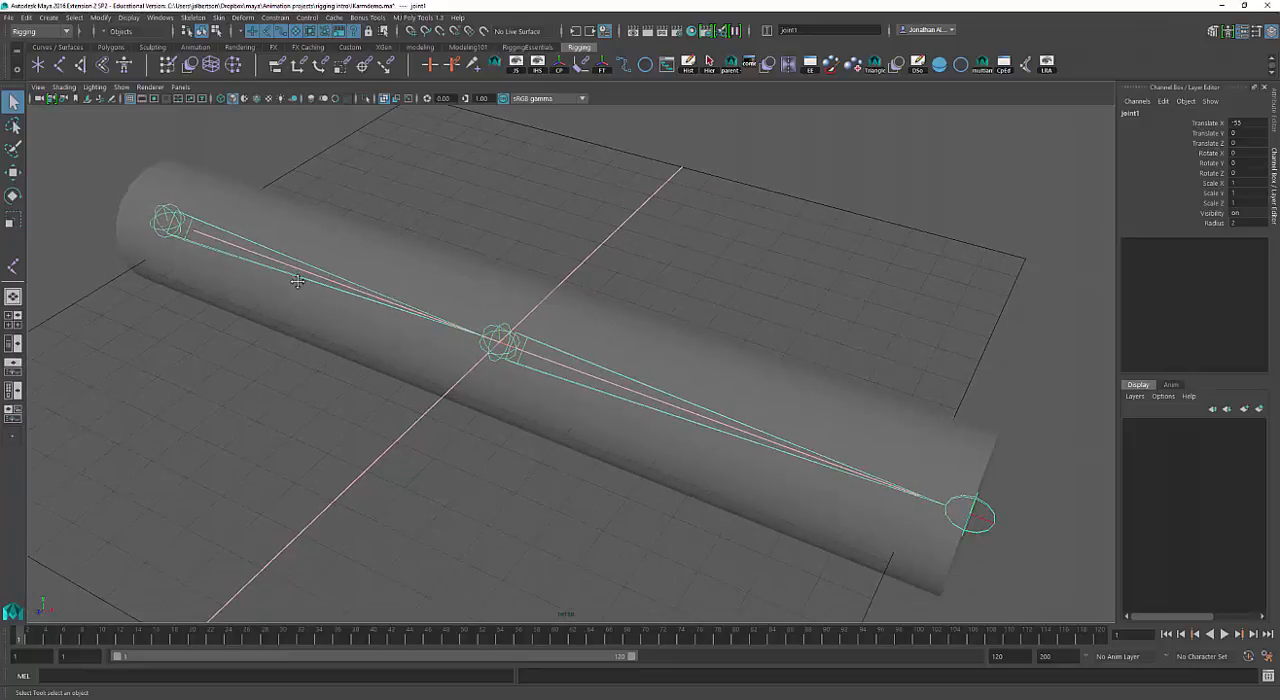
Move only the middle joint backward to about -3.5 in Translate Z, keeping the end joint in place.
{"action": "left_click", "coordinate": [561, 362]}
{"action": "key", "text": "w"}
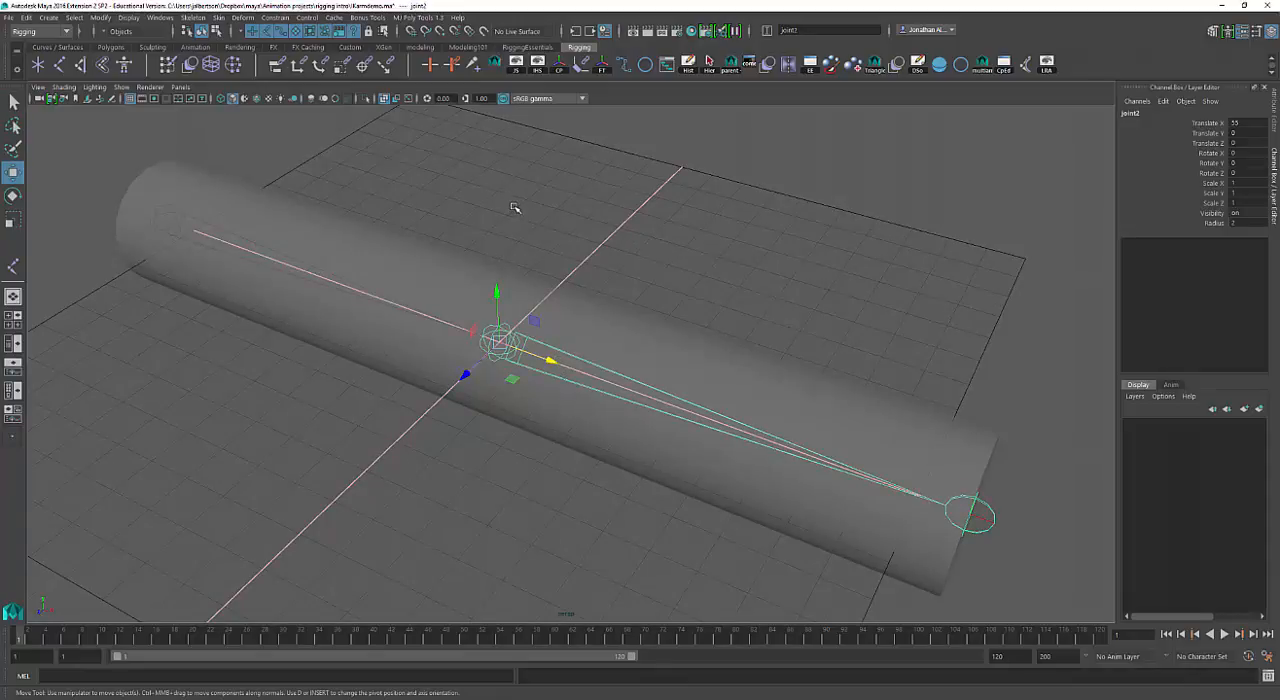
{"action": "key", "text": "d"}
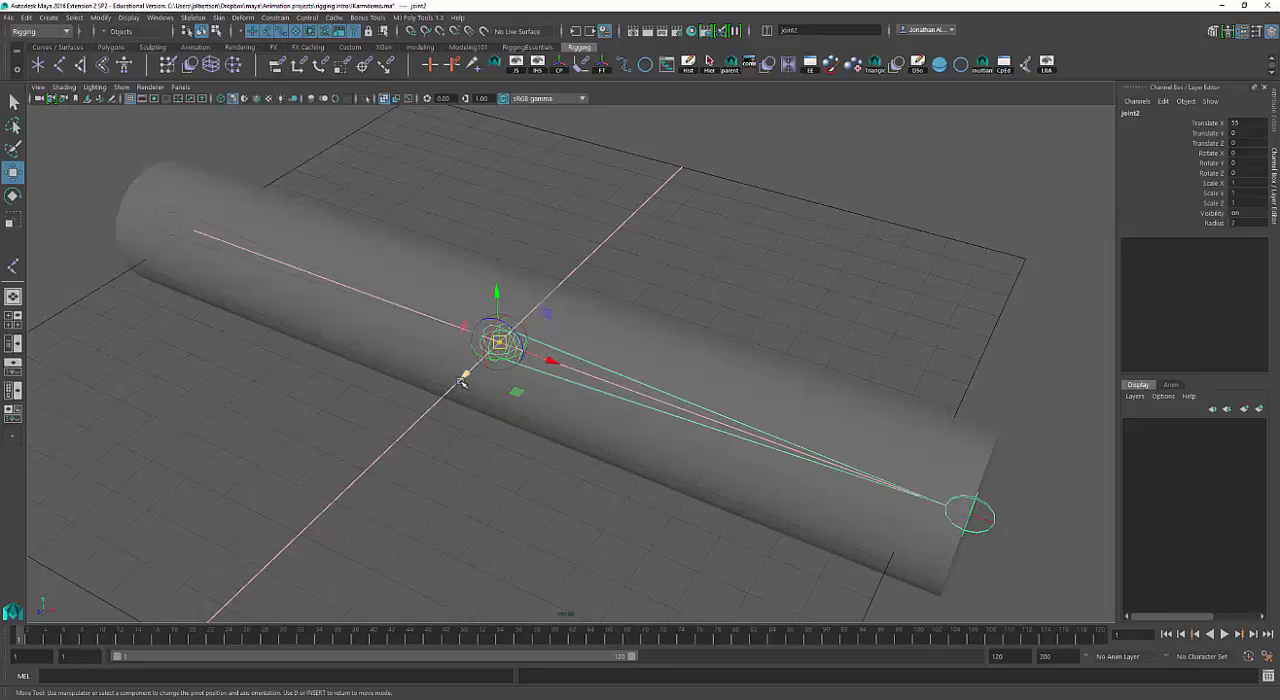
{"action": "left_click_drag", "start_coordinate": [462, 382], "coordinate": [480, 357]}
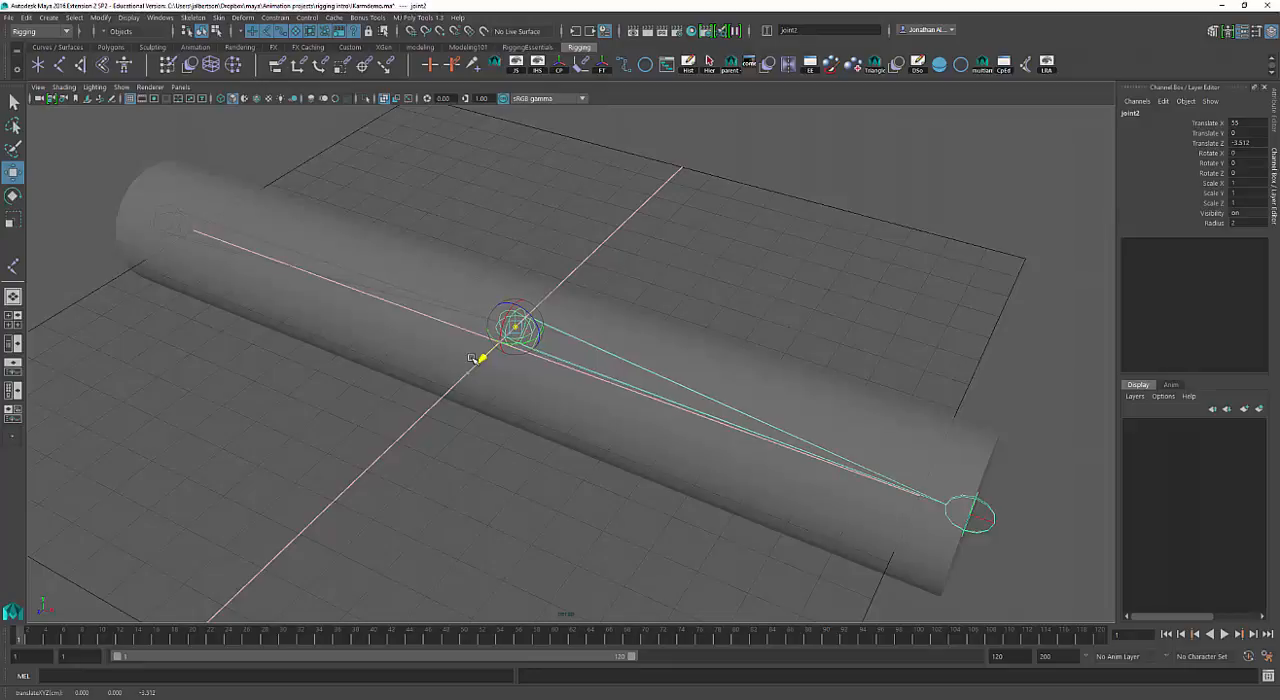
Select the root joint and inspect the chain's slight elbow bend from the cylinder's end and side.
{"action": "left_click_drag", "start_coordinate": [306, 426], "coordinate": [458, 435], "text": "alt"}
{"action": "left_click", "coordinate": [491, 407]}
{"action": "key", "text": "q"}
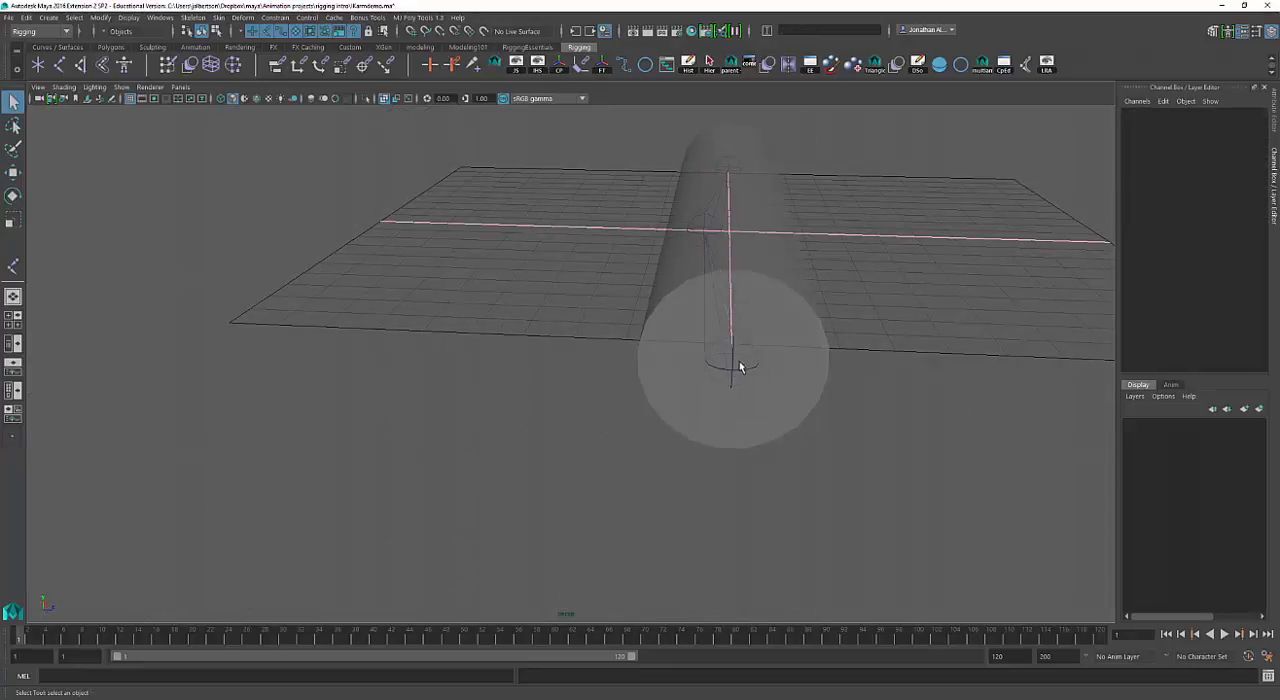
{"action": "left_click", "coordinate": [740, 367]}
{"action": "left_click_drag", "start_coordinate": [740, 367], "coordinate": [696, 352], "text": "alt"}
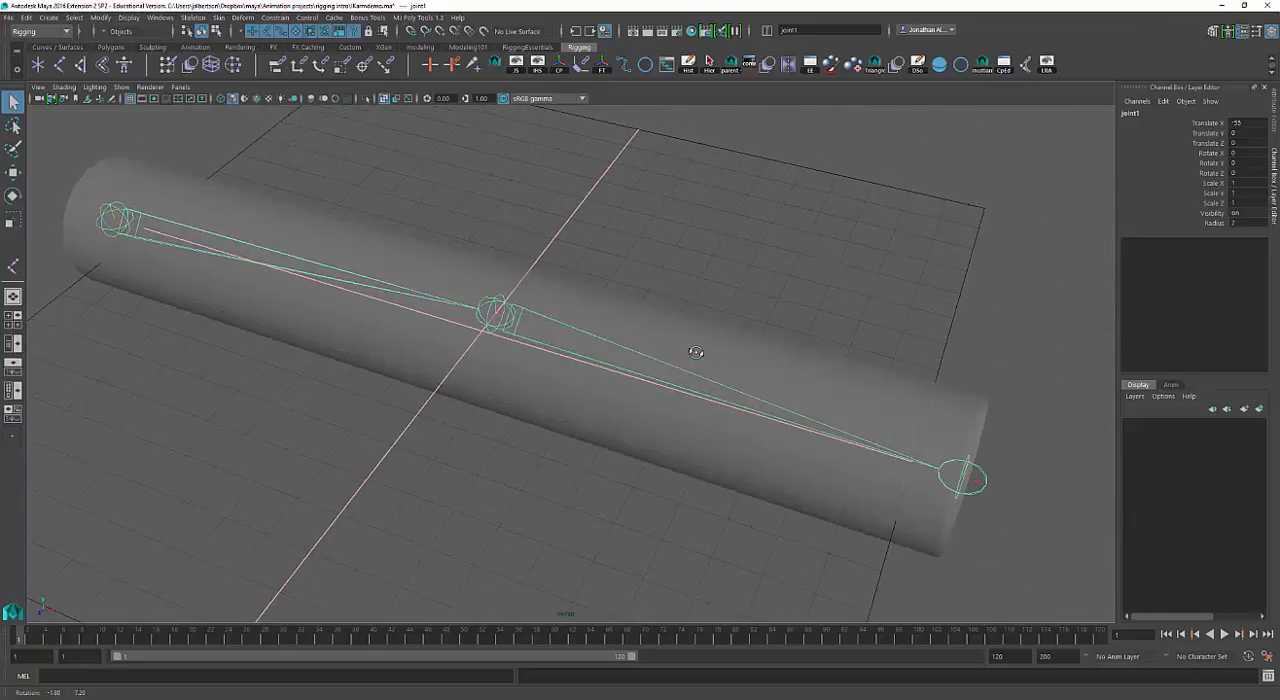
Select the middle joint together with its children and toggle the display of their local rotation axes.
{"action": "scroll", "coordinate": [696, 352], "scroll_direction": "up", "scroll_amount": 5}
{"action": "left_click_drag", "start_coordinate": [427, 295], "coordinate": [446, 303], "text": "alt"}
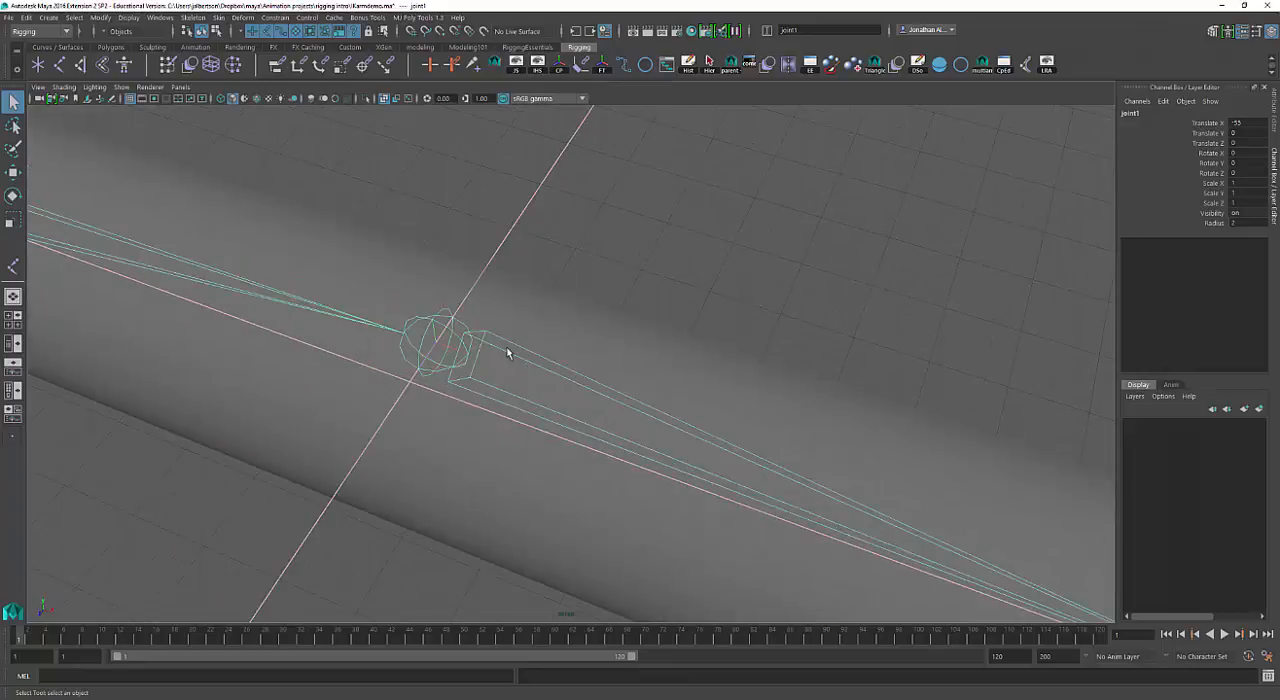
{"action": "left_click", "coordinate": [480, 367]}
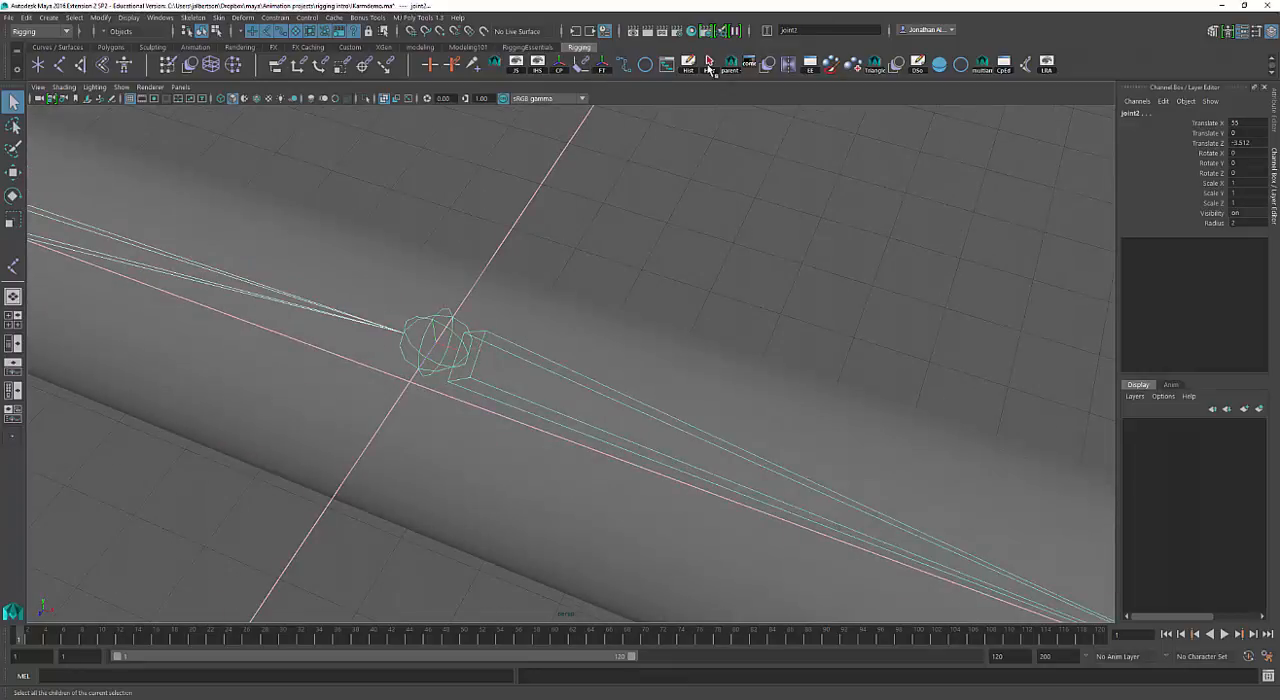
{"action": "left_click_drag", "start_coordinate": [741, 284], "coordinate": [740, 220], "text": "alt"}
{"action": "left_click", "coordinate": [1046, 68]}
{"action": "right_click_drag", "start_coordinate": [880, 245], "coordinate": [735, 268], "text": "alt"}
{"action": "left_click", "coordinate": [662, 262]}
Select the root joint and the cylinder mesh together and bind the mesh to the joint chain as skin.
{"action": "left_click", "coordinate": [226, 233]}
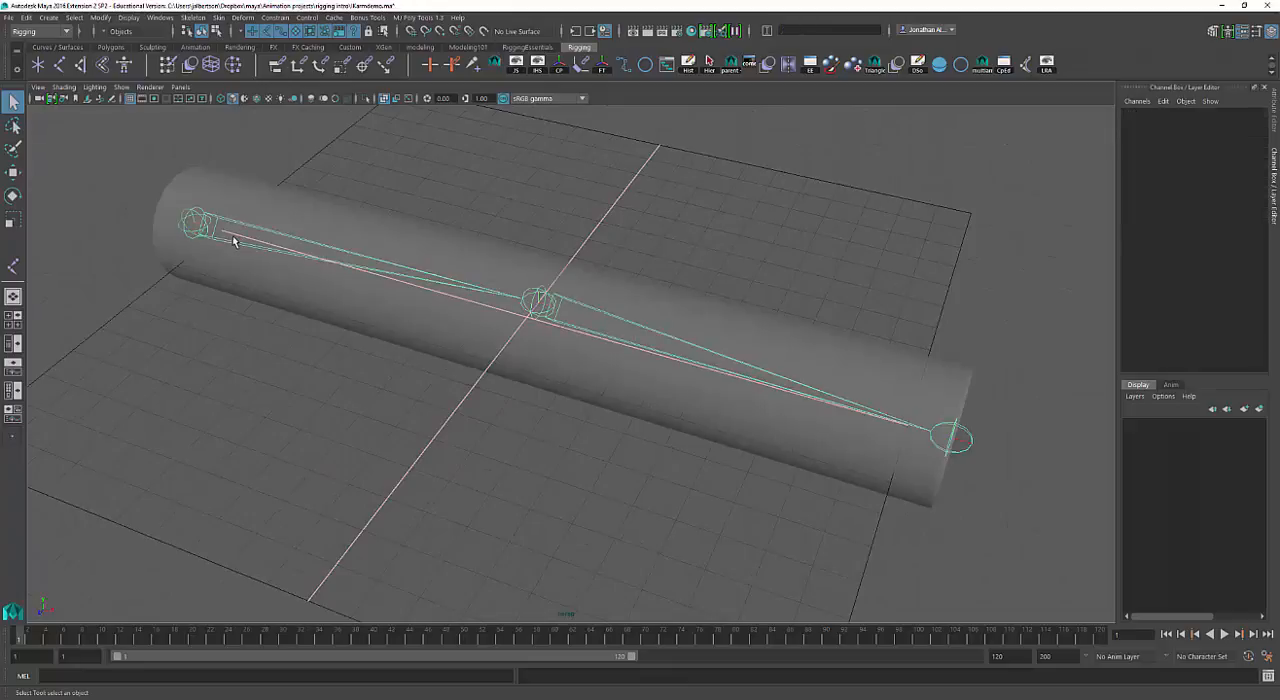
{"action": "mouse_move", "coordinate": [445, 348]}
{"action": "left_mouse_down", "text": "alt"}
{"action": "mouse_move", "coordinate": [457, 344]}
{"action": "mouse_move", "coordinate": [440, 328]}
{"action": "left_mouse_up", "text": "alt"}
{"action": "right_click_drag", "start_coordinate": [440, 328], "coordinate": [414, 314], "text": "alt"}
{"action": "left_click", "coordinate": [302, 268], "text": "shift"}
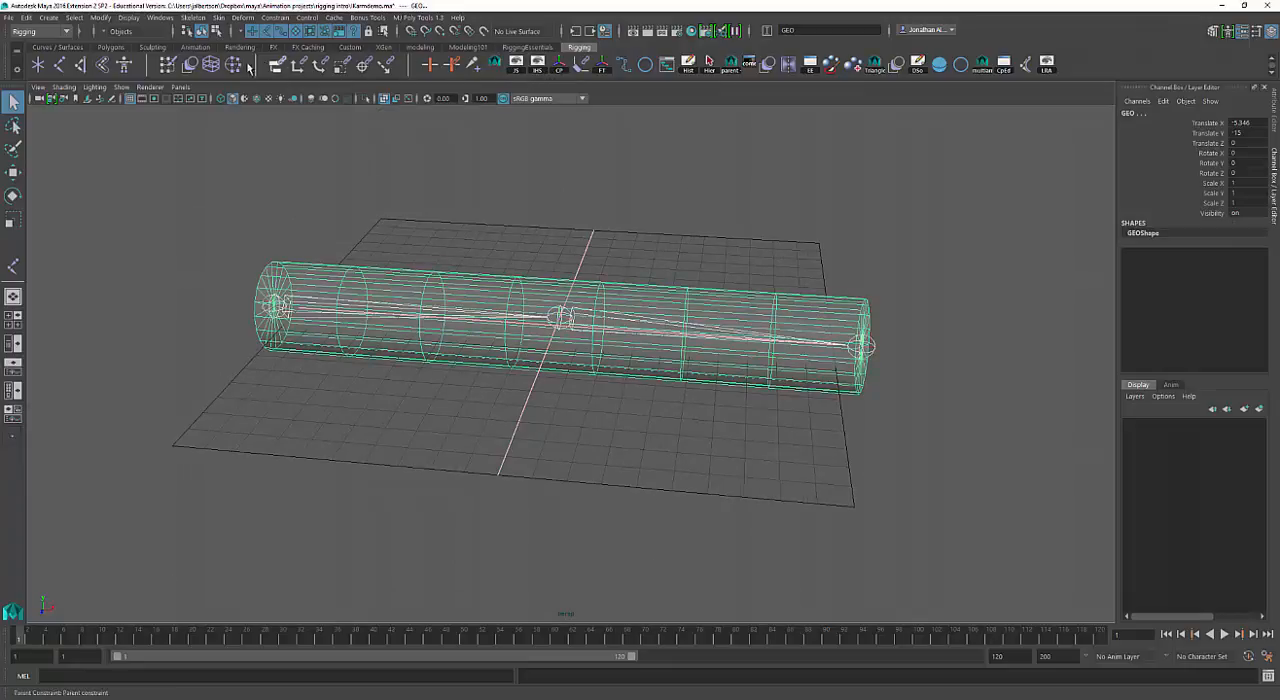
{"action": "left_click", "coordinate": [104, 66]}
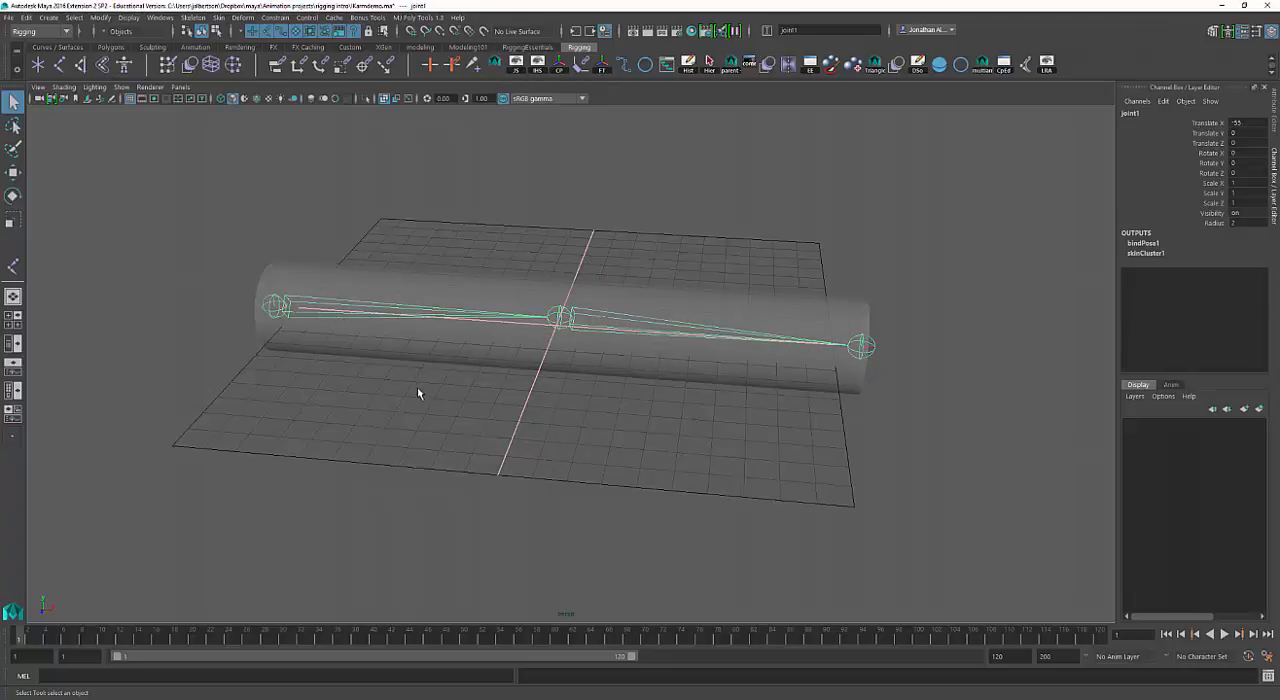
Test the skin binding by rotating the middle joint about 6 degrees around Y, and undo the rotation.
{"action": "left_click", "coordinate": [371, 314]}
{"action": "left_click", "coordinate": [405, 318]}
{"action": "left_click", "coordinate": [562, 318]}
{"action": "key", "text": "e"}
{"action": "mouse_move", "coordinate": [571, 337]}
{"action": "left_mouse_down"}
{"action": "mouse_move", "coordinate": [548, 350]}
{"action": "mouse_move", "coordinate": [590, 338]}
{"action": "left_mouse_up"}
{"action": "key", "text": "ctrl+z"}
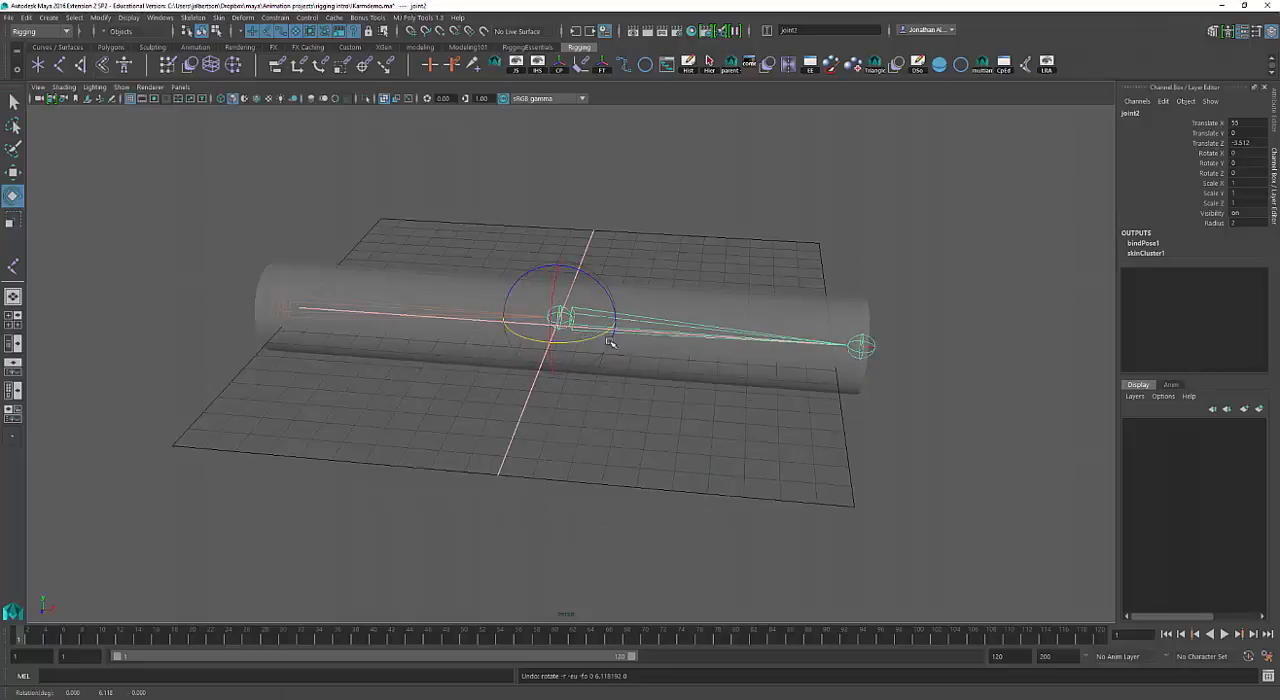
{"action": "right_click_drag", "start_coordinate": [611, 346], "coordinate": [656, 358], "text": "alt"}
{"action": "left_click_drag", "start_coordinate": [656, 358], "coordinate": [638, 356], "text": "alt"}
{"action": "middle_click_drag", "start_coordinate": [628, 373], "coordinate": [618, 387], "text": "alt"}
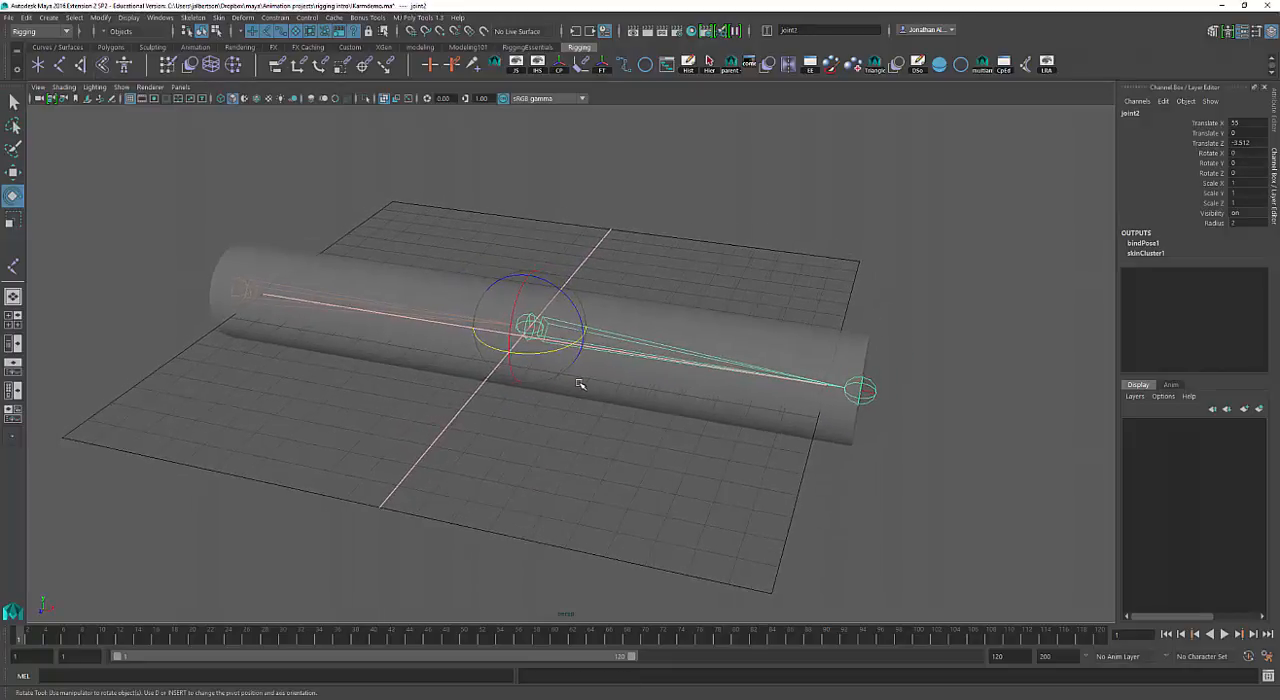
{"action": "key", "text": "q"}
{"action": "right_click_drag", "start_coordinate": [294, 334], "coordinate": [357, 337], "text": "alt"}
{"action": "middle_click_drag", "start_coordinate": [357, 337], "coordinate": [408, 357], "text": "alt"}
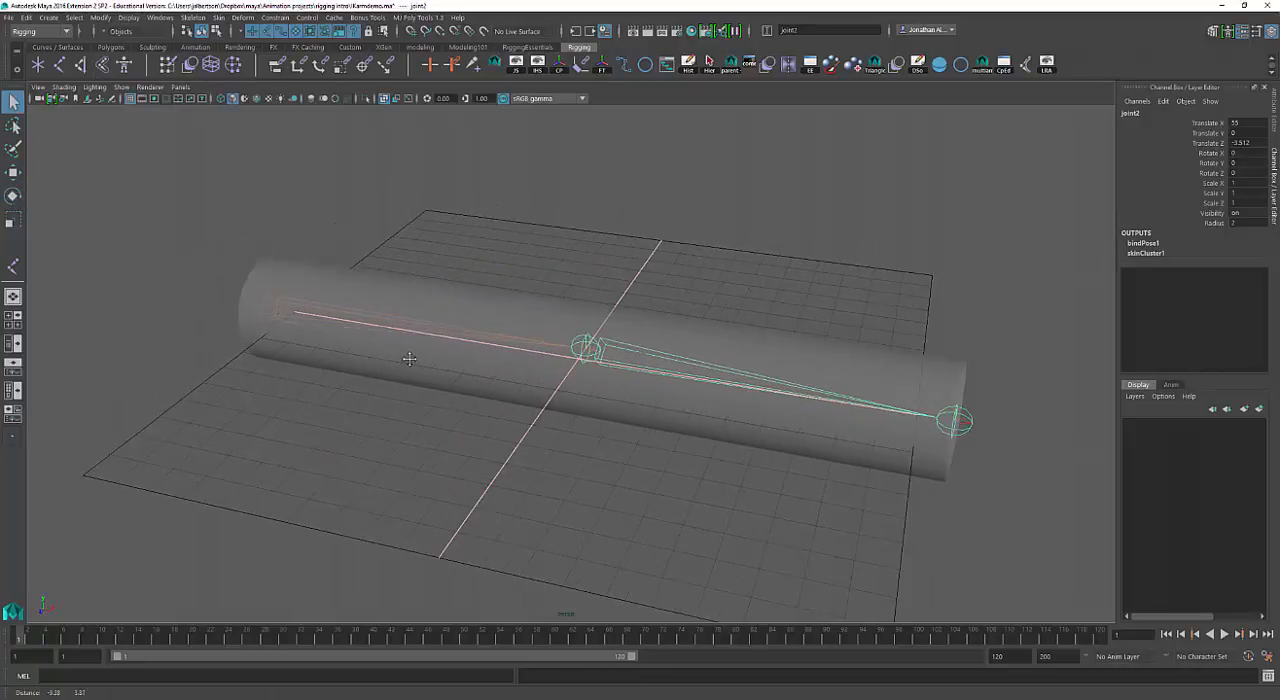
{"action": "right_click_drag", "start_coordinate": [408, 357], "coordinate": [362, 350], "text": "alt"}
{"action": "middle_click_drag", "start_coordinate": [410, 340], "coordinate": [336, 320], "text": "alt"}
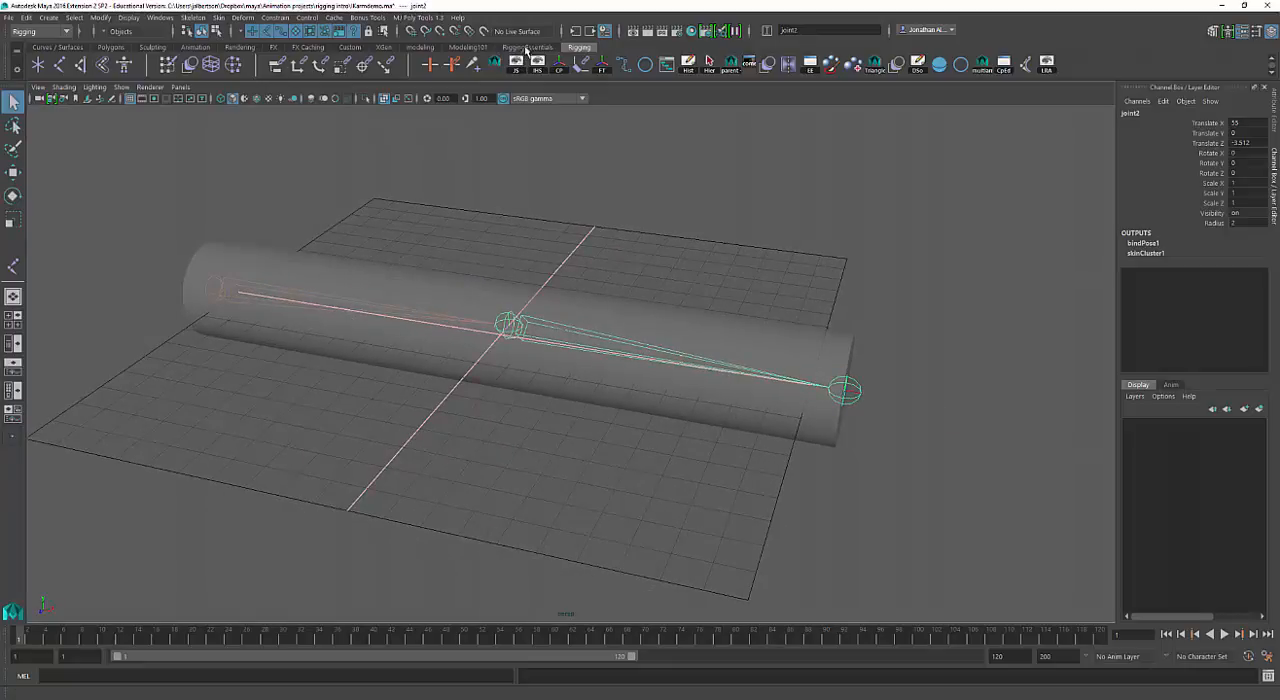
Start the IK Handle tool with the Rotate-Plane Solver, switch to the front view and close the tool settings.
{"action": "left_click", "coordinate": [528, 48]}
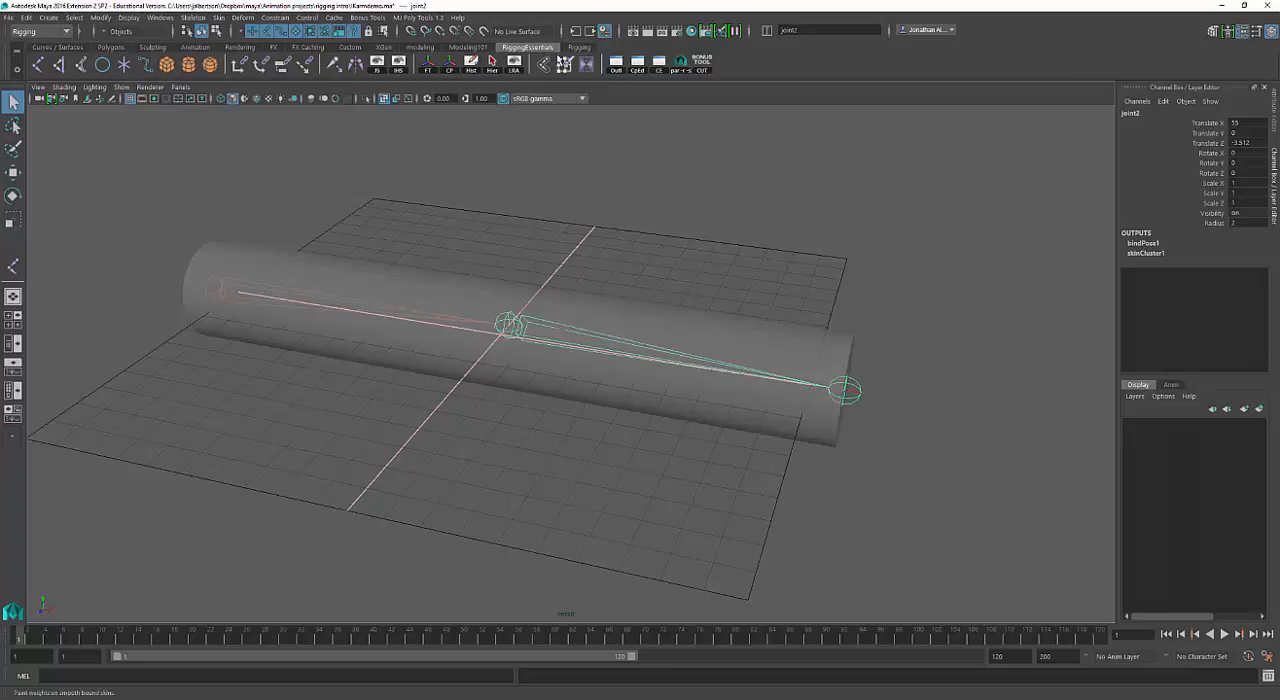
{"action": "double_click", "coordinate": [59, 66]}
{"action": "key", "text": "space"}
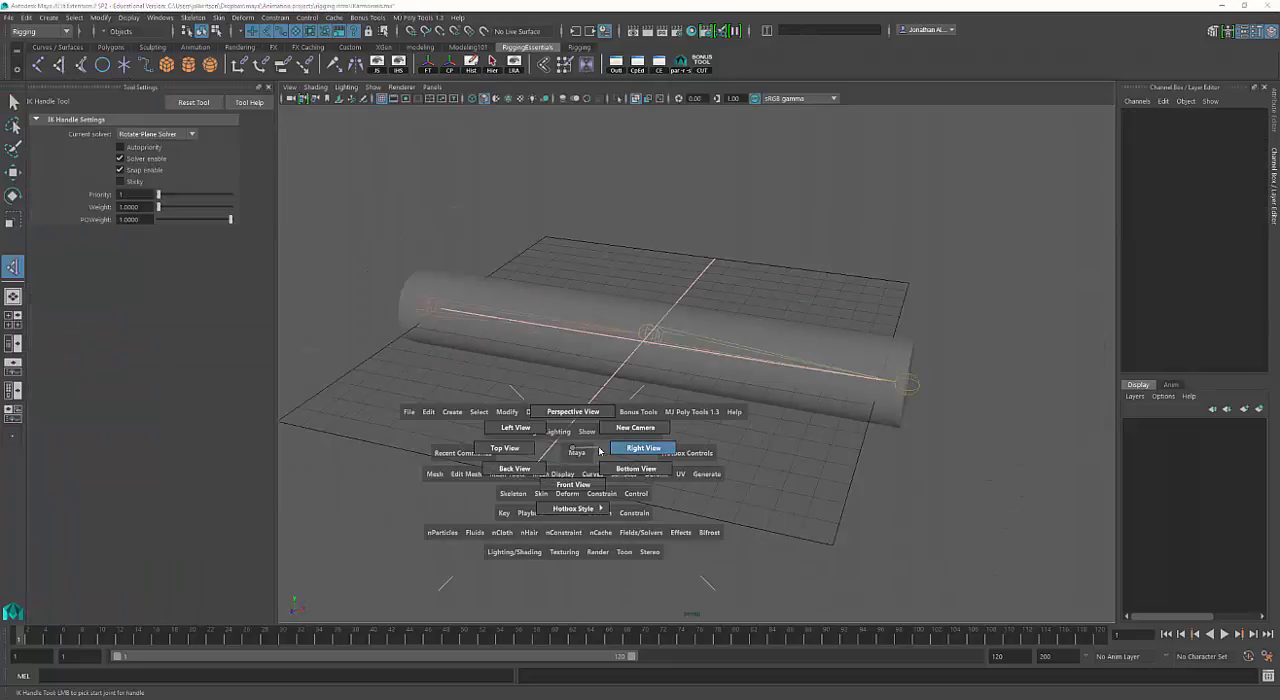
{"action": "left_click_drag", "start_coordinate": [600, 452], "coordinate": [583, 477]}
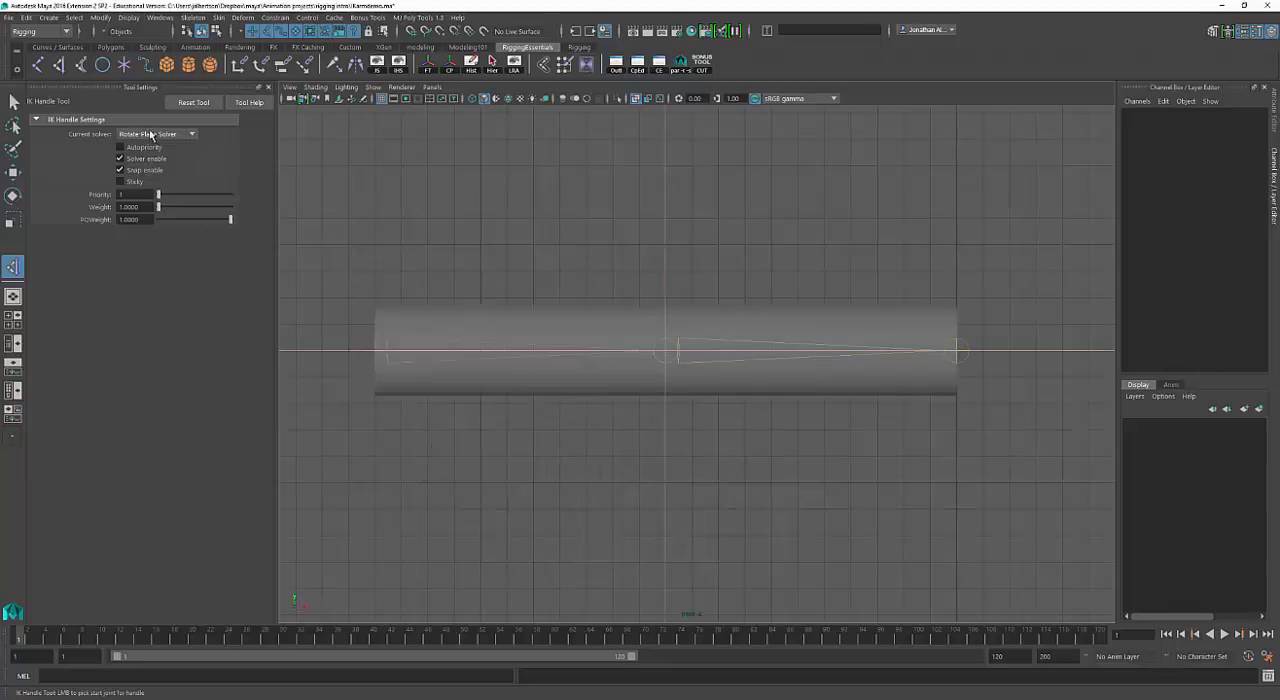
{"action": "left_click", "coordinate": [194, 136]}
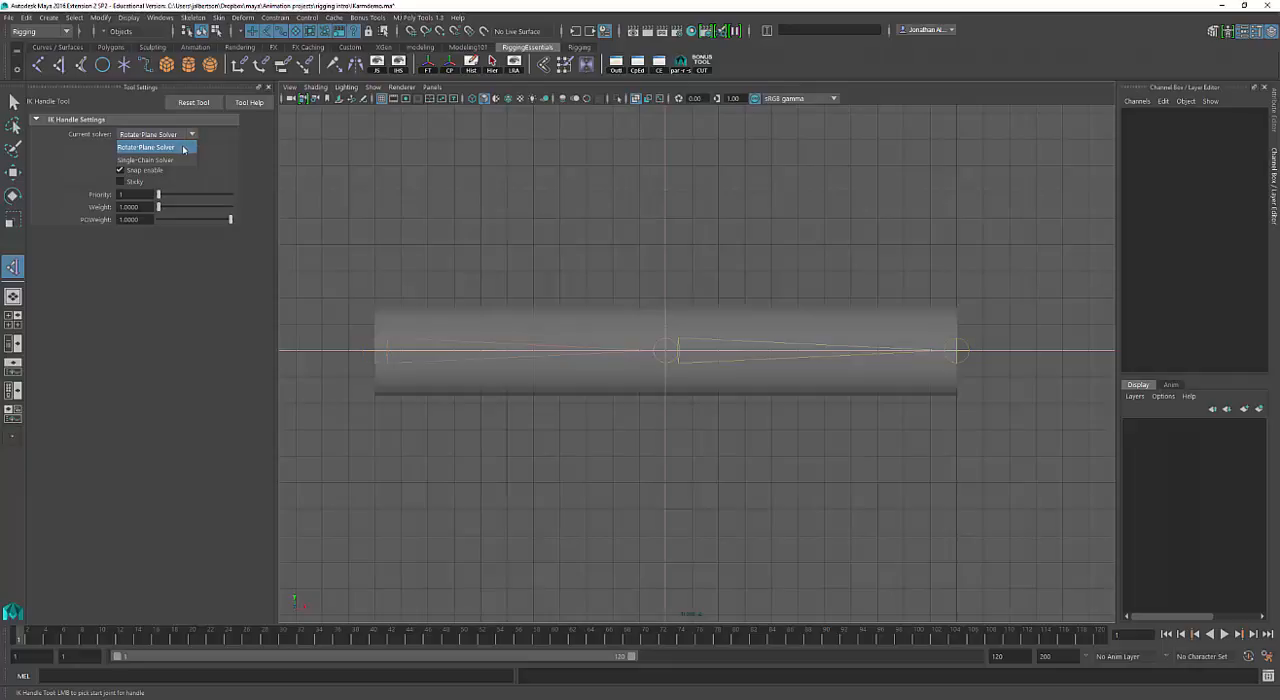
{"action": "left_click", "coordinate": [150, 148]}
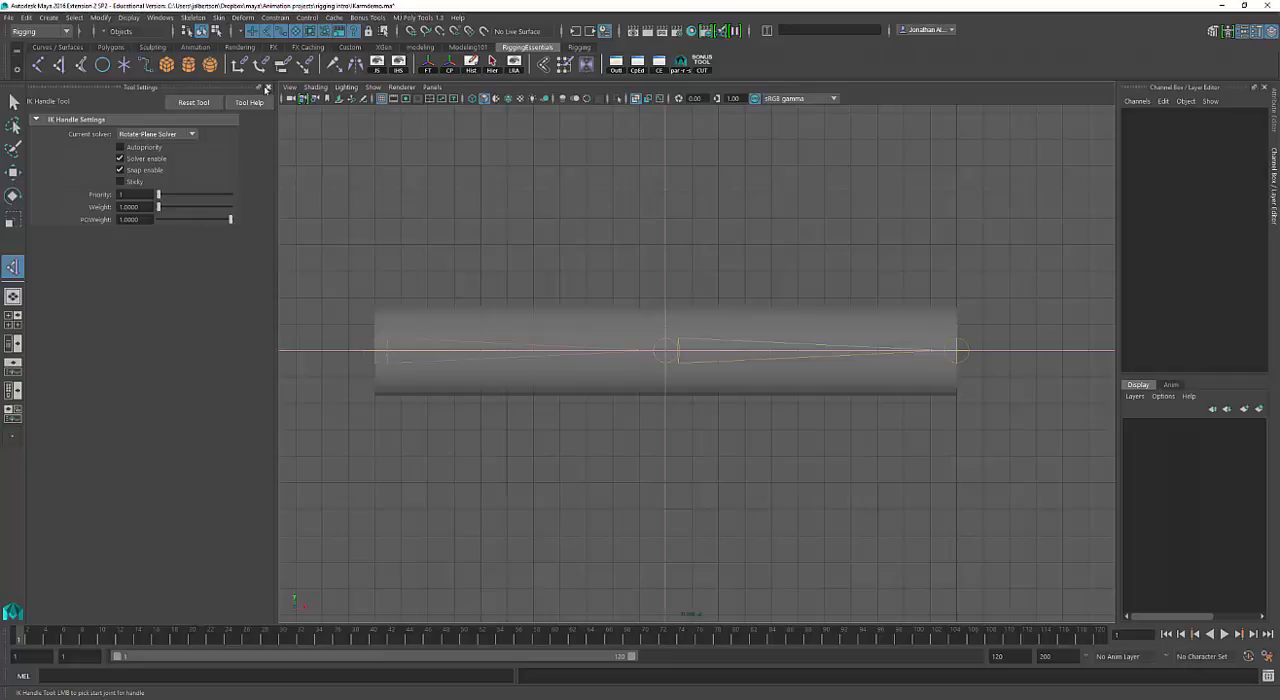
{"action": "left_click", "coordinate": [268, 87]}
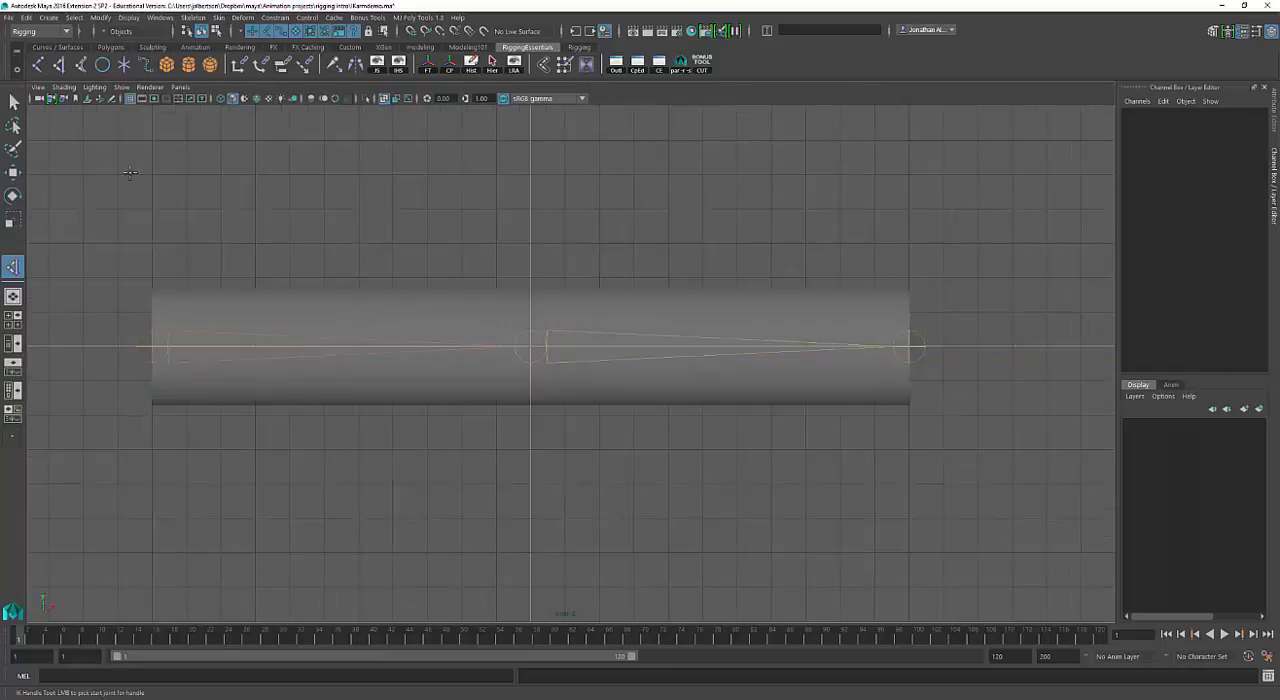
Create an IK handle from the chain's root joint to its end joint and return to the perspective view.
{"action": "left_click", "coordinate": [148, 348]}
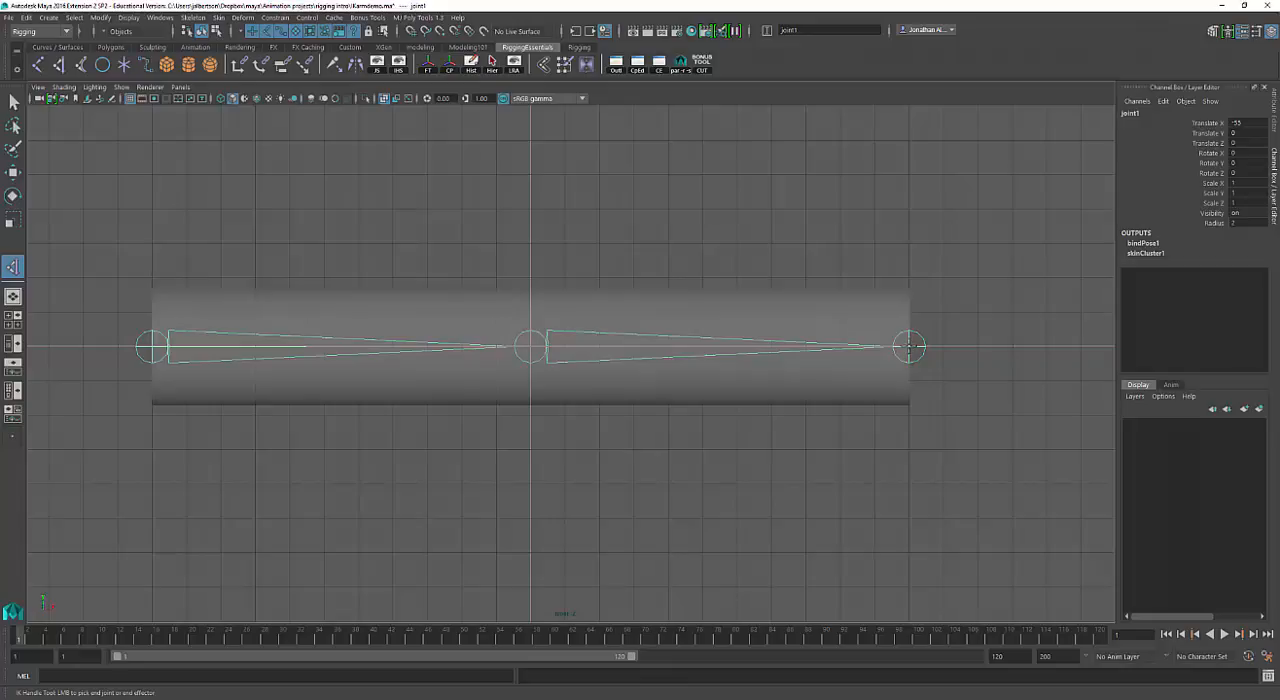
{"action": "left_click", "coordinate": [908, 347]}
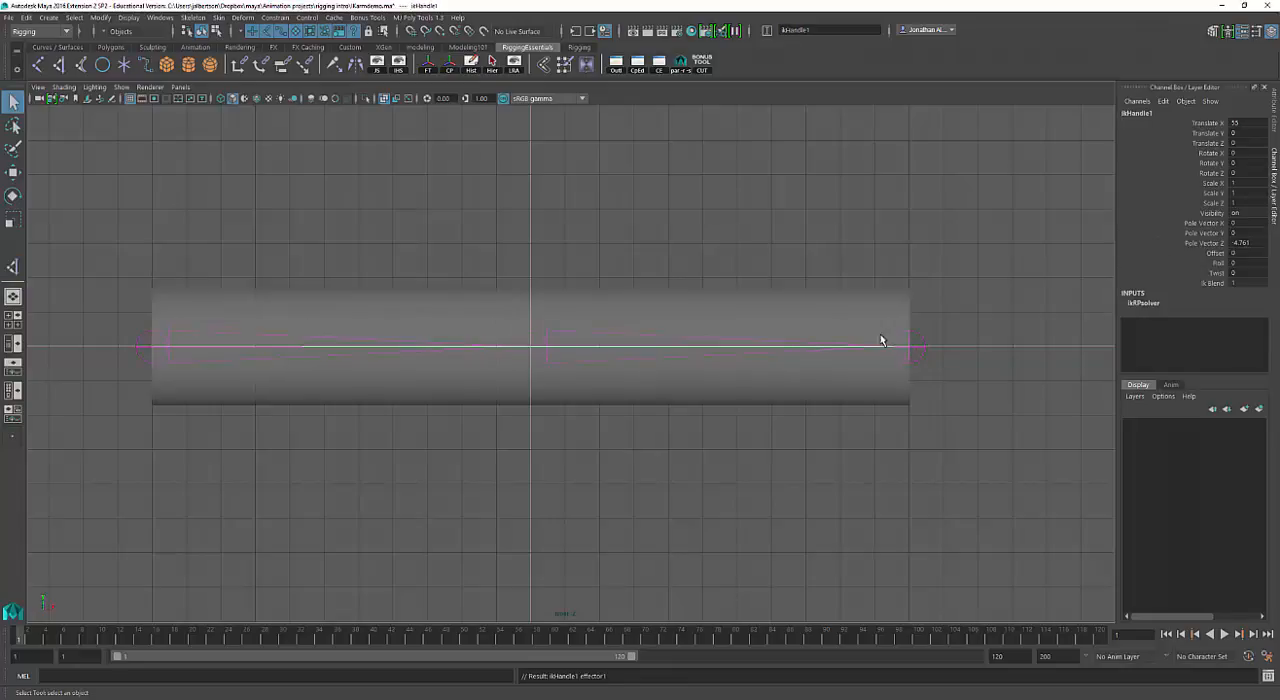
{"action": "key", "text": "space"}
{"action": "left_click_drag", "start_coordinate": [785, 318], "coordinate": [826, 285]}
{"action": "left_click", "coordinate": [824, 271]}
{"action": "left_click", "coordinate": [531, 345]}
{"action": "left_click_drag", "start_coordinate": [440, 392], "coordinate": [428, 330], "text": "alt"}
{"action": "scroll", "coordinate": [494, 130], "scroll_direction": "down", "scroll_amount": 1}
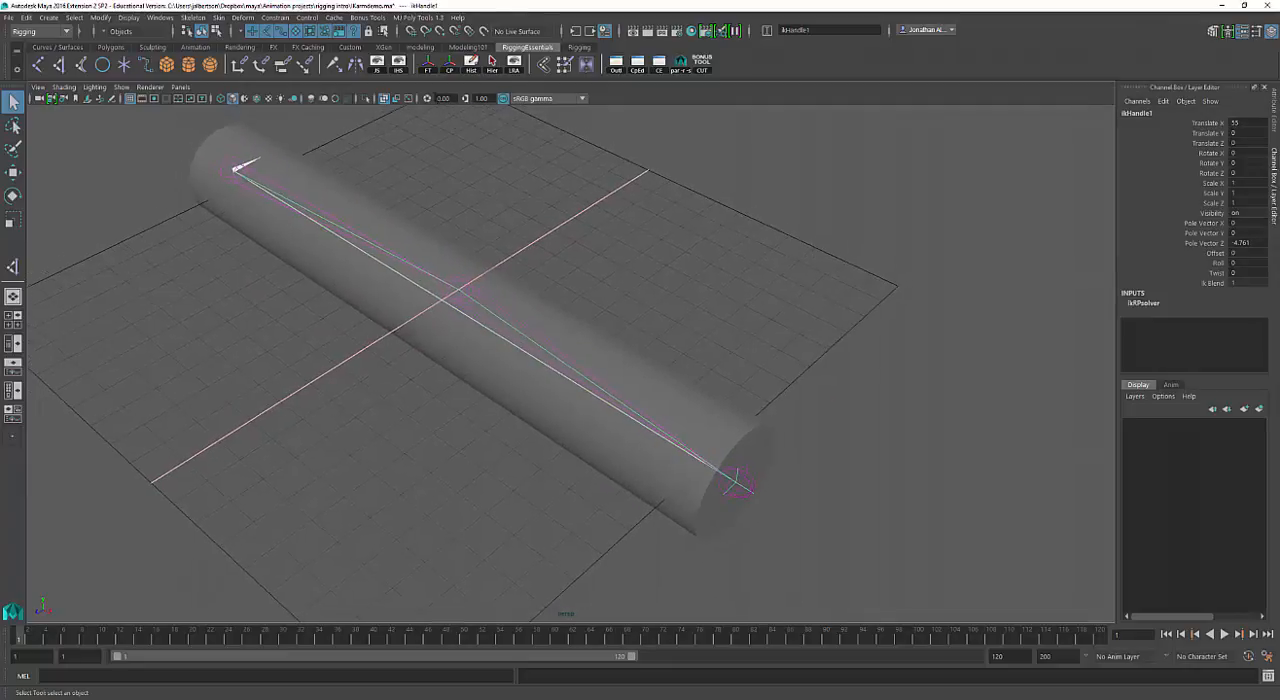
Set the IK handle display scale to 10.
{"action": "left_click", "coordinate": [399, 64]}
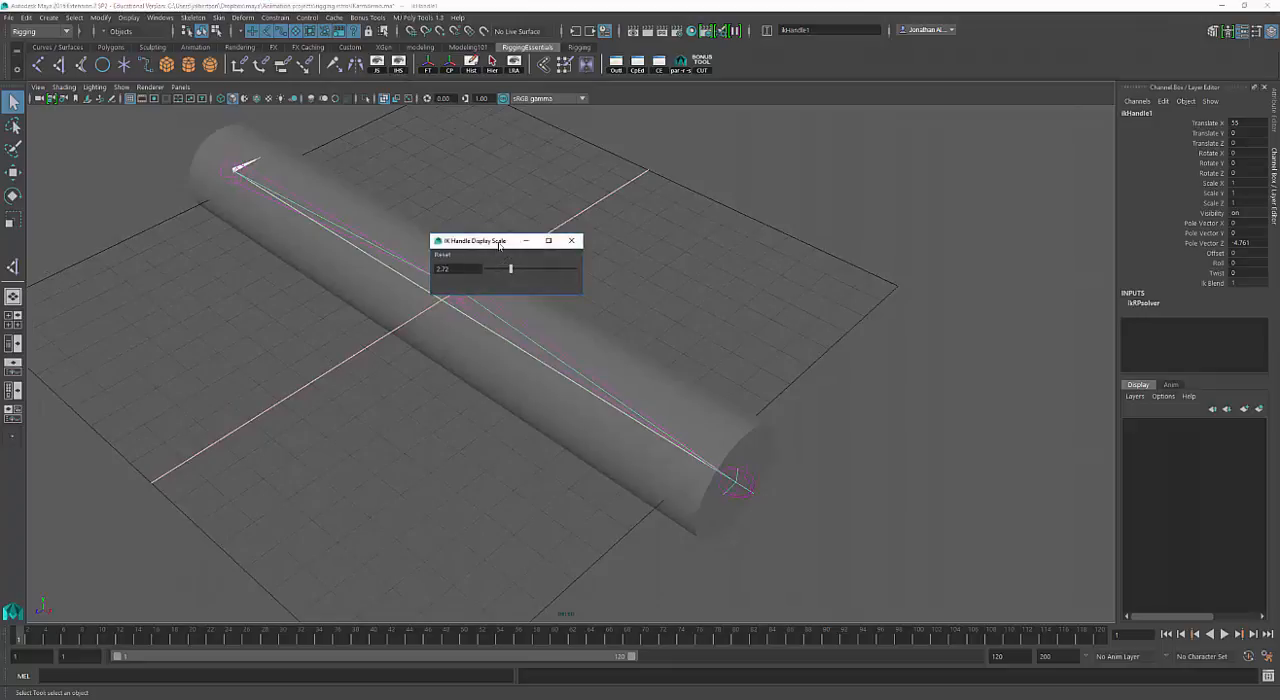
{"action": "left_click_drag", "start_coordinate": [601, 239], "coordinate": [660, 241]}
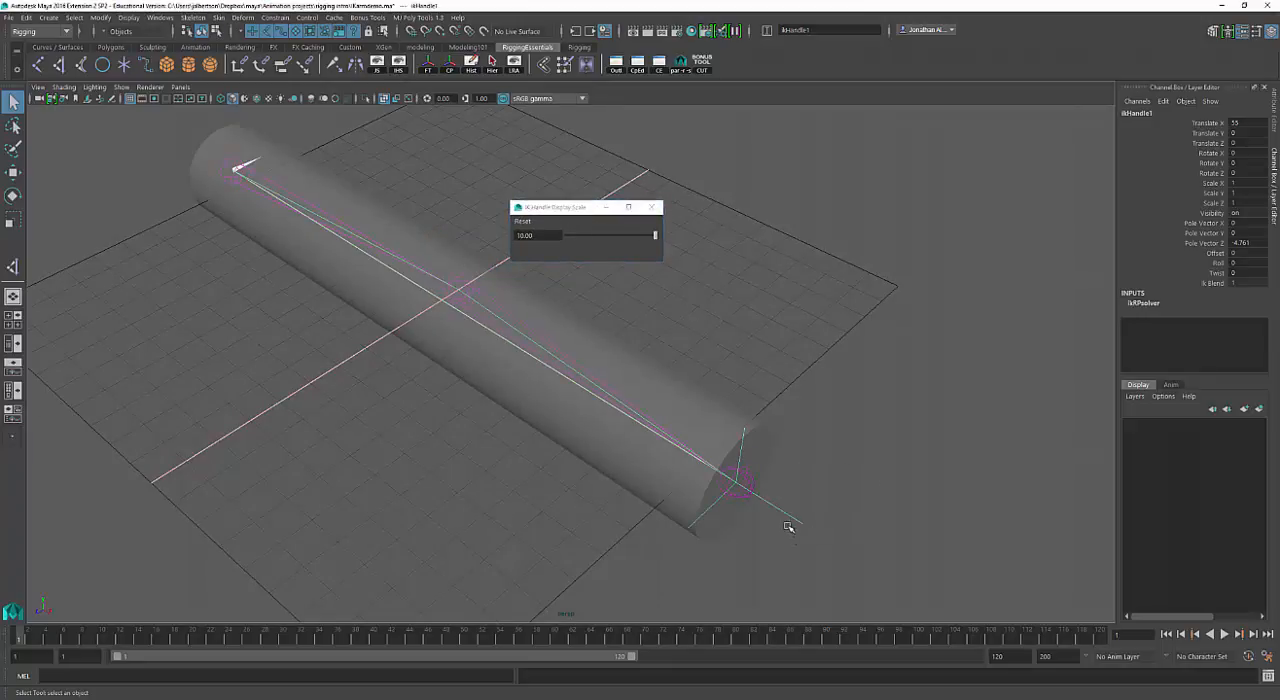
Test the IK handle by moving it freely inward to bend the arm, and undo the move.
{"action": "key", "text": "w"}
{"action": "left_click_drag", "start_coordinate": [740, 491], "coordinate": [638, 443]}
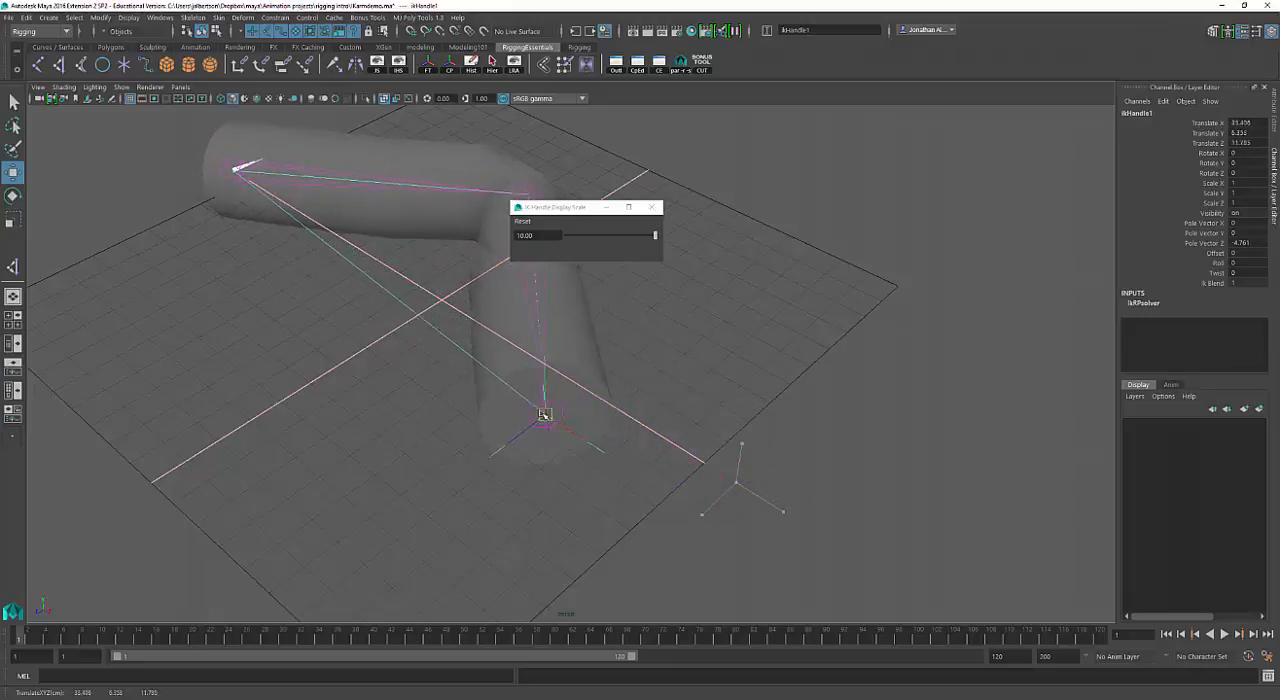
{"action": "left_click_drag", "start_coordinate": [543, 416], "coordinate": [599, 418]}
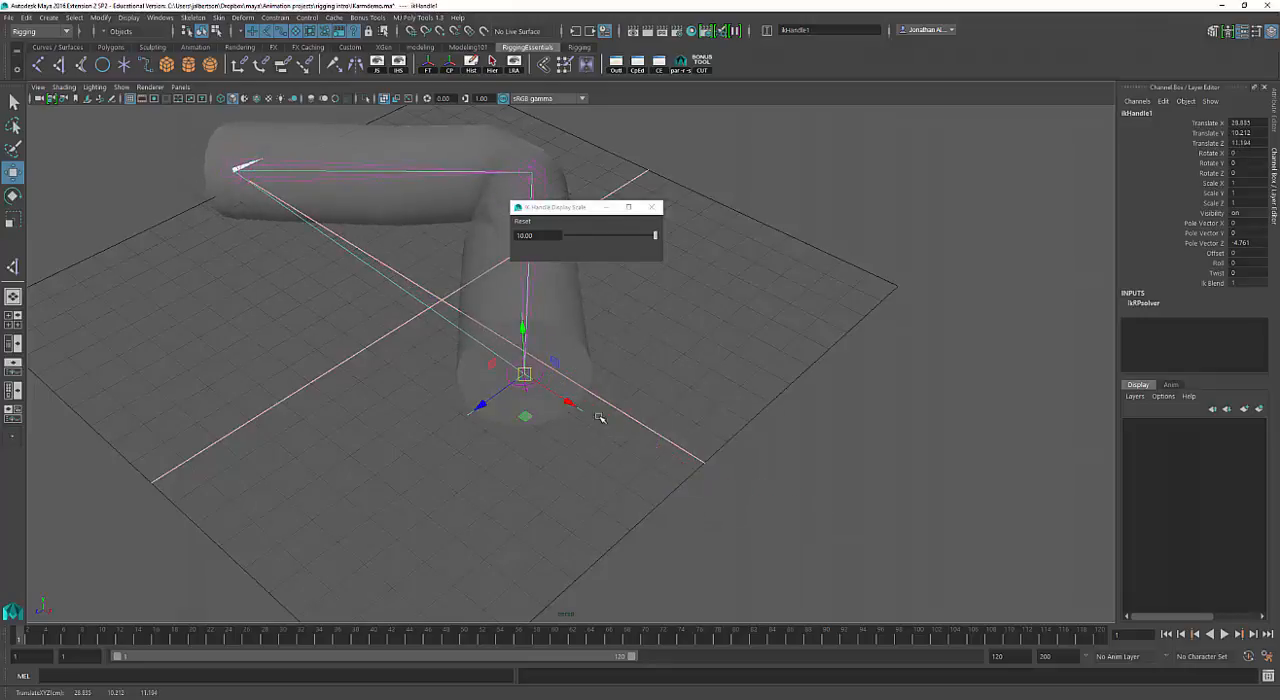
{"action": "key", "text": "ctrl+z"}
{"action": "left_click_drag", "start_coordinate": [680, 428], "coordinate": [726, 437], "text": "alt"}
{"action": "right_click_drag", "start_coordinate": [726, 437], "coordinate": [583, 406], "text": "alt"}
{"action": "mouse_move", "coordinate": [583, 406]}
{"action": "left_mouse_down", "text": "alt"}
{"action": "mouse_move", "coordinate": [543, 423]}
{"action": "mouse_move", "coordinate": [583, 409]}
{"action": "left_mouse_up", "text": "alt"}
{"action": "right_click_drag", "start_coordinate": [583, 409], "coordinate": [745, 443], "text": "alt"}
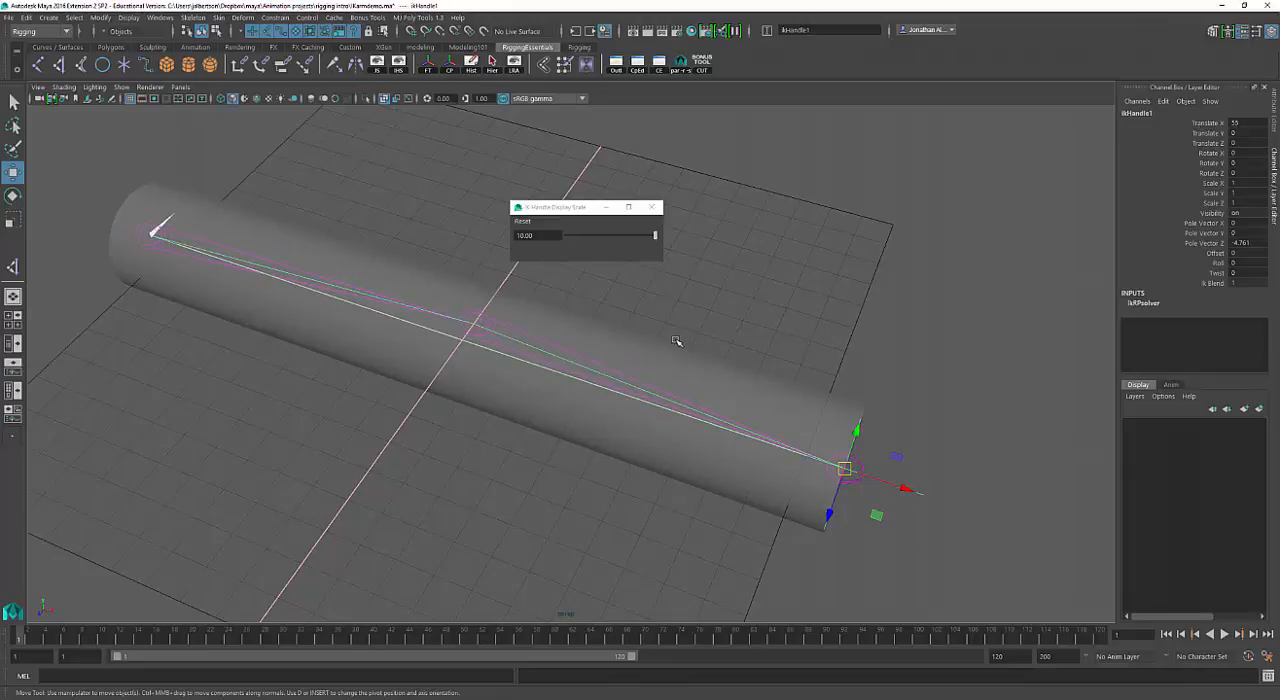
Close the IK Handle Display Scale window, leave the Move tool, and select and deselect the cylinder mesh.
{"action": "left_click", "coordinate": [651, 207]}
{"action": "left_click_drag", "start_coordinate": [543, 354], "coordinate": [597, 386], "text": "alt"}
{"action": "key", "text": "q"}
{"action": "right_click_drag", "start_coordinate": [597, 386], "coordinate": [571, 400], "text": "alt"}
{"action": "left_click_drag", "start_coordinate": [571, 400], "coordinate": [617, 434], "text": "alt"}
{"action": "left_click", "coordinate": [533, 377]}
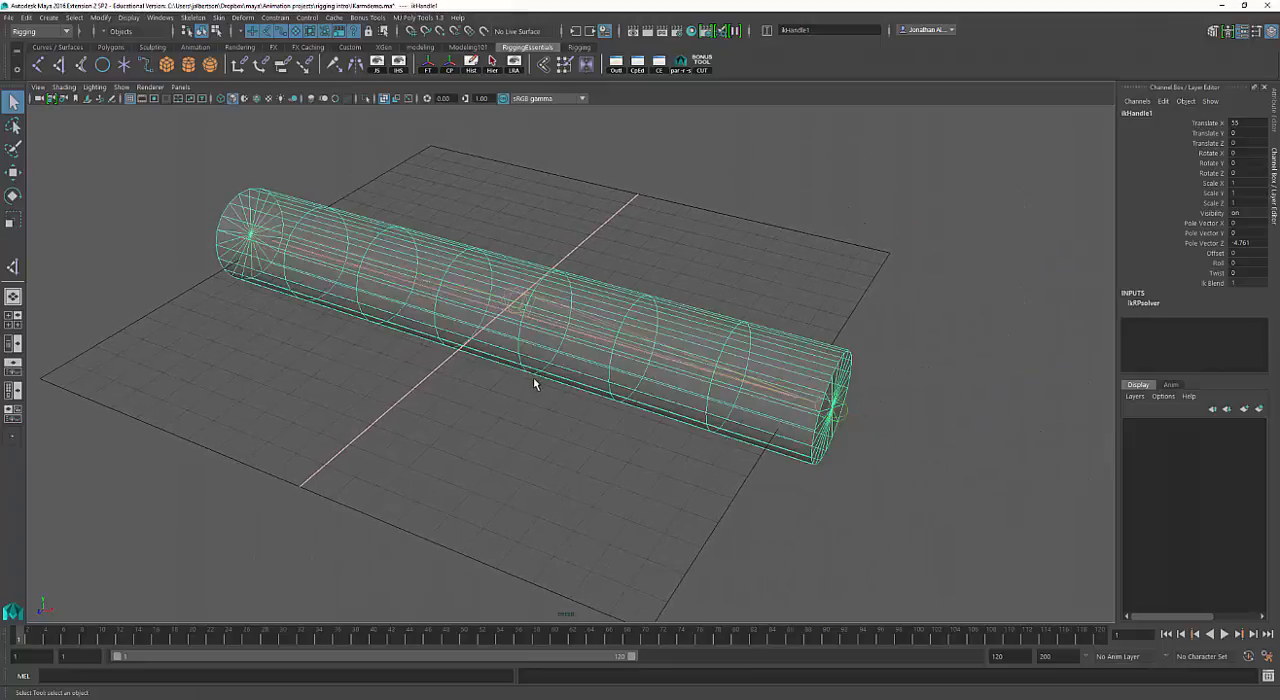
{"action": "left_click", "coordinate": [533, 377]}
{"action": "mouse_move", "coordinate": [543, 457]}
{"action": "left_mouse_down", "text": "alt"}
{"action": "mouse_move", "coordinate": [517, 463]}
{"action": "mouse_move", "coordinate": [560, 463]}
{"action": "left_mouse_up", "text": "alt"}
{"action": "left_click", "coordinate": [544, 457]}
Test-move the IK handle along X toward the root joint and undo the move.
{"action": "left_click", "coordinate": [880, 417]}
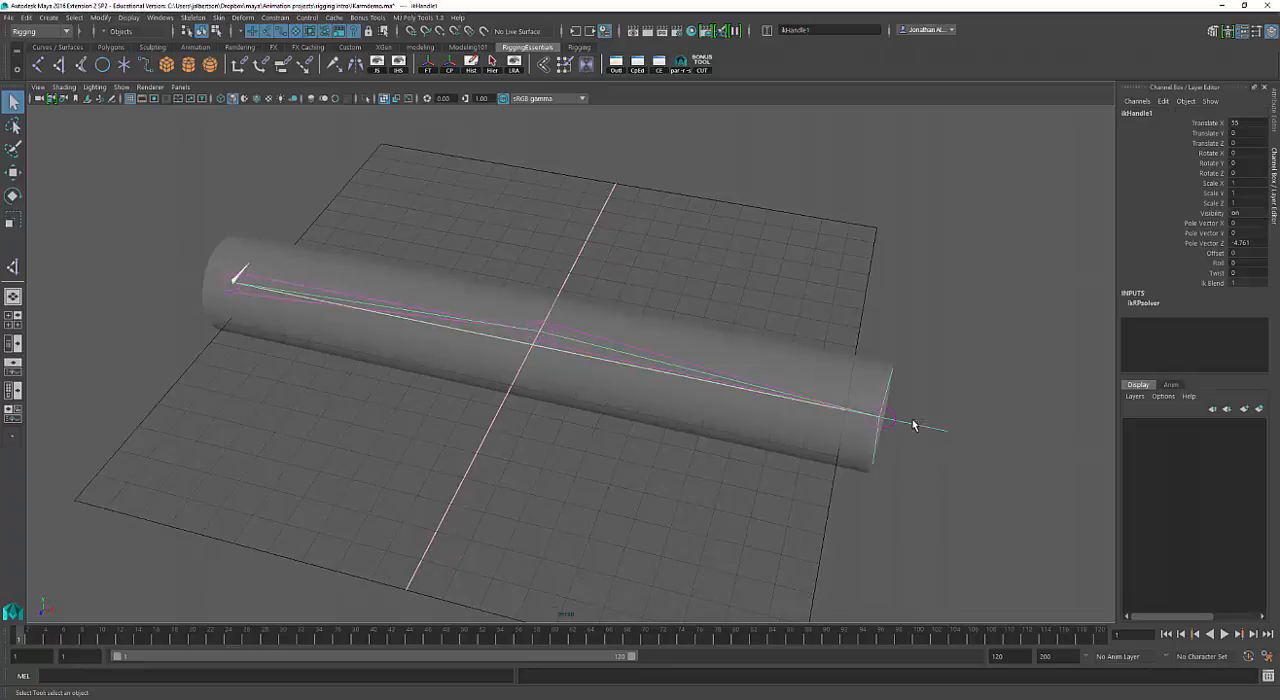
{"action": "key", "text": "w"}
{"action": "left_click_drag", "start_coordinate": [905, 428], "coordinate": [477, 414]}
{"action": "key", "text": "ctrl+z"}
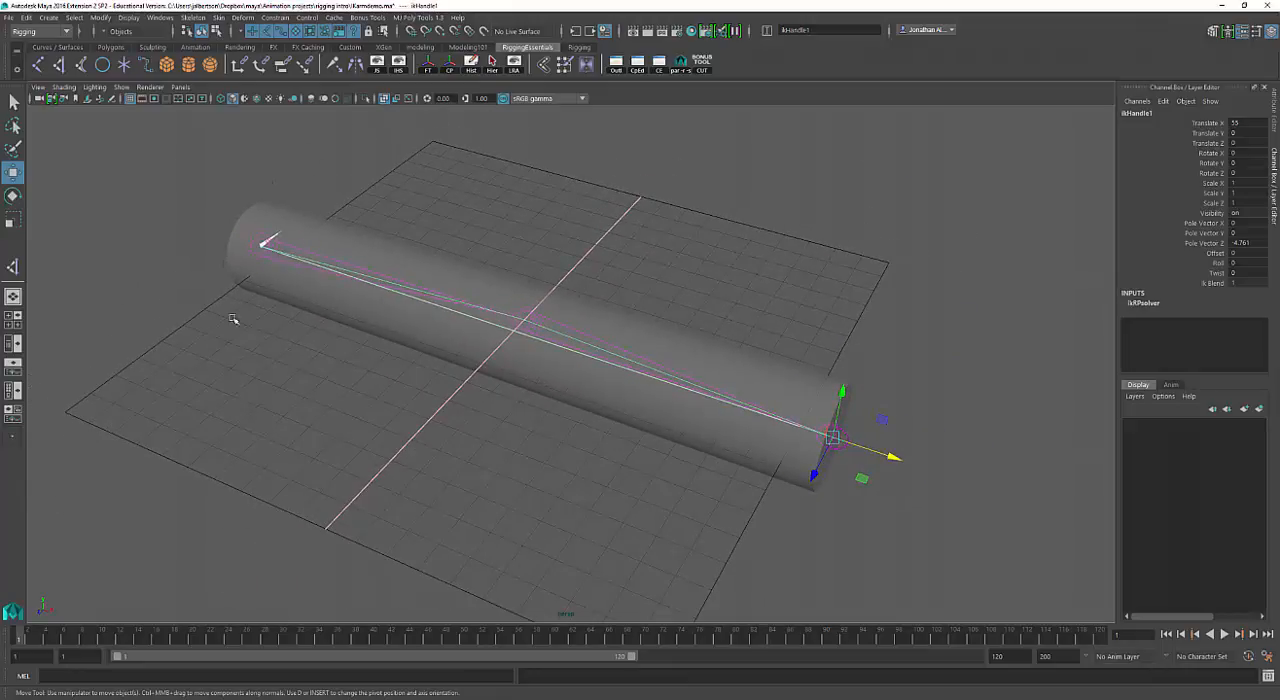
Deselect everything, create a NURBS circle at the origin and scale it uniformly to about 10.74.
{"action": "left_click", "coordinate": [253, 204]}
{"action": "left_click", "coordinate": [204, 208]}
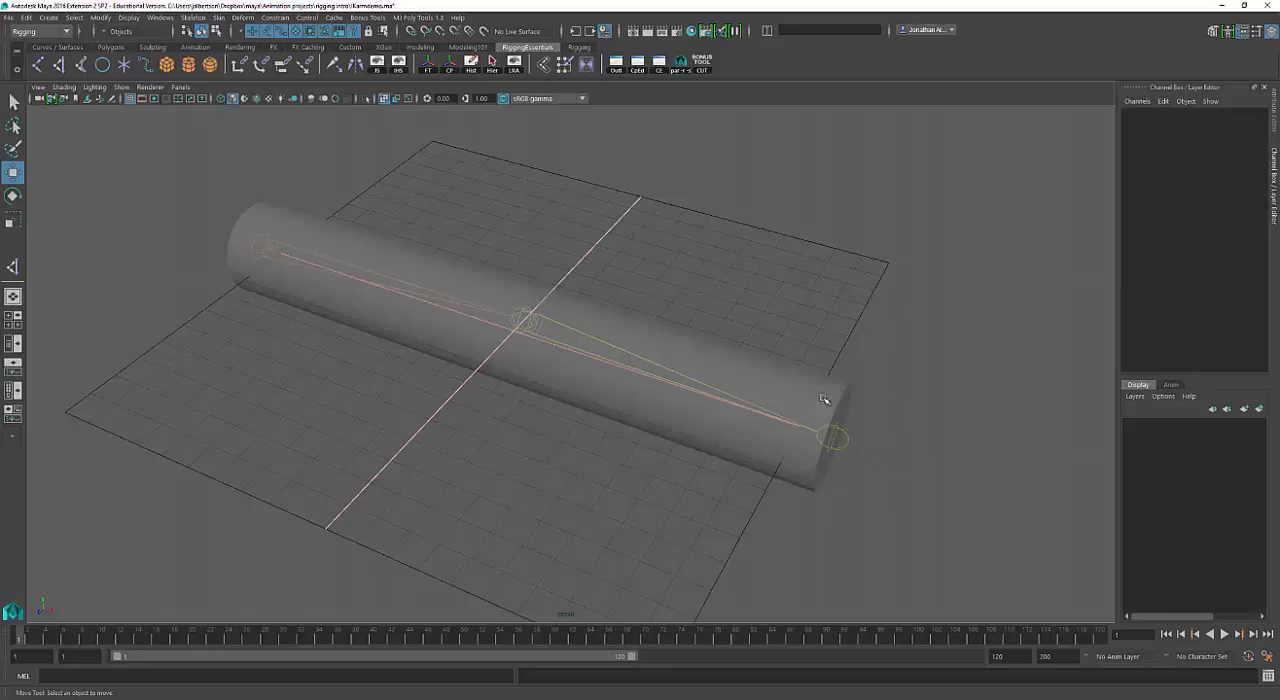
{"action": "middle_click_drag", "start_coordinate": [740, 467], "coordinate": [738, 466], "text": "alt"}
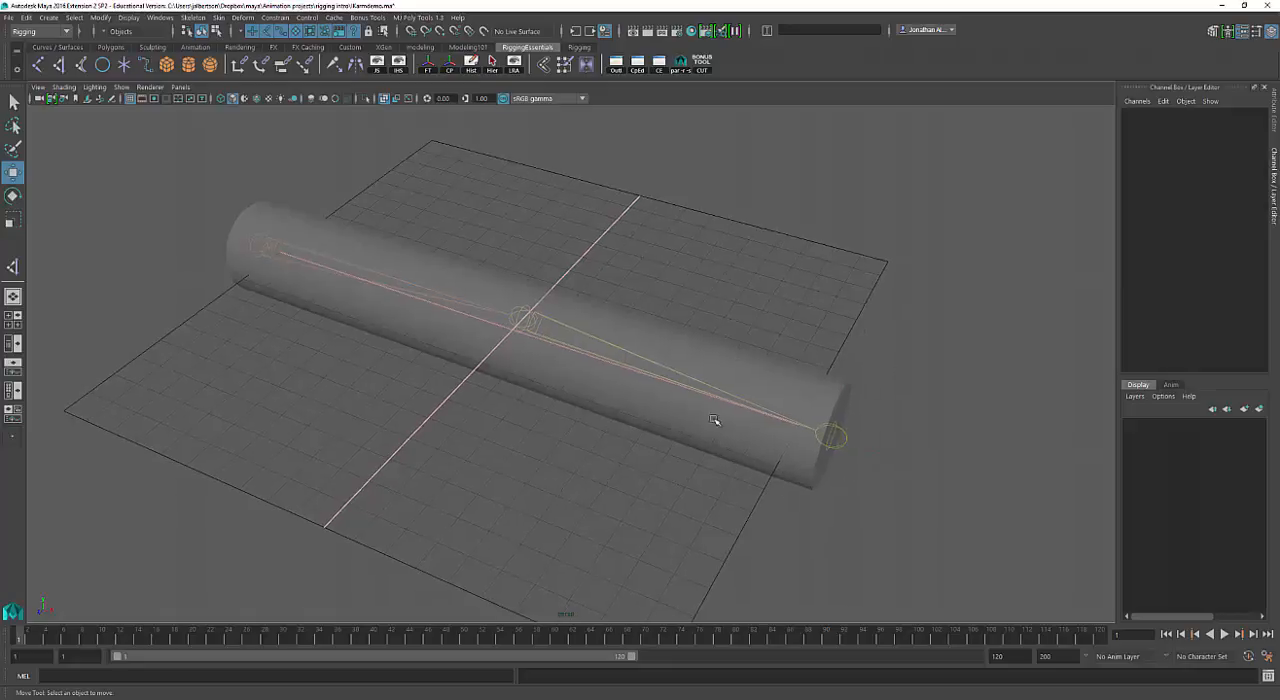
{"action": "left_click", "coordinate": [103, 64]}
{"action": "key", "text": "r"}
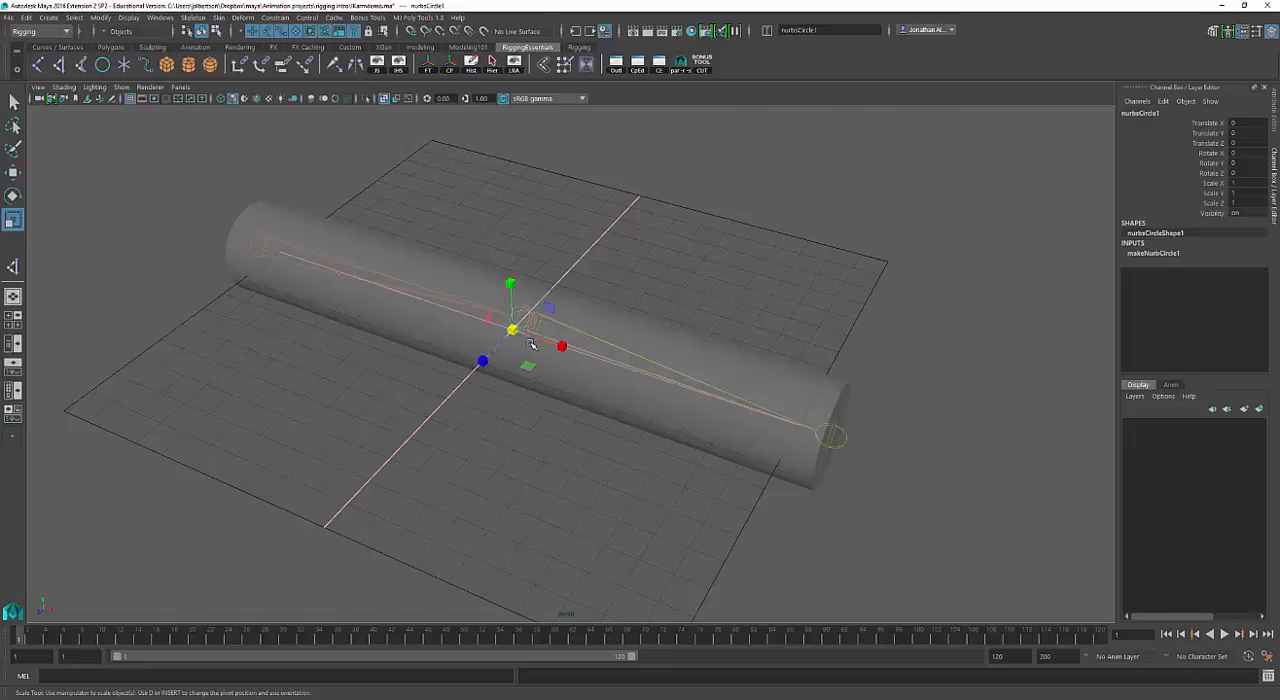
{"action": "left_click_drag", "start_coordinate": [514, 330], "coordinate": [575, 334]}
{"action": "key", "text": "e"}
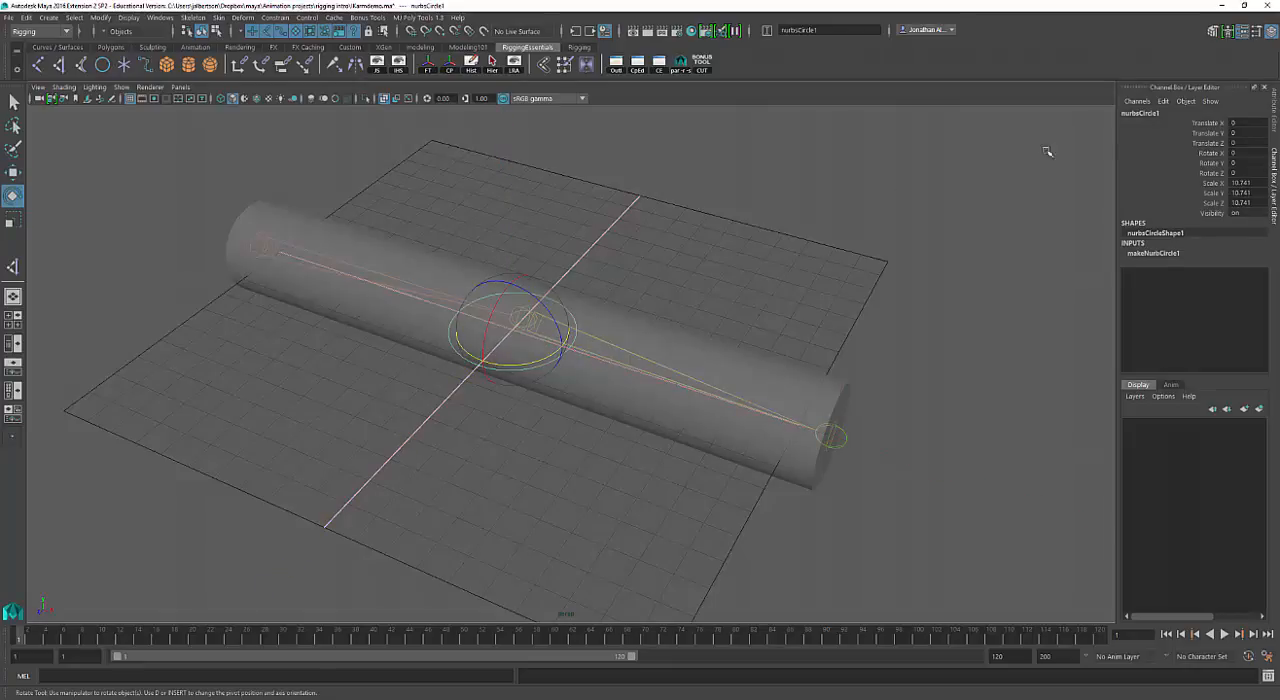
{"action": "left_click", "coordinate": [1208, 153]}
{"action": "middle_click_drag", "start_coordinate": [977, 153], "coordinate": [1018, 153]}
{"action": "key", "text": "ctrl+z"}
Set the NURBS circle's Rotate Z to 90 so it stands across the cylinder.
{"action": "left_click", "coordinate": [1205, 174]}
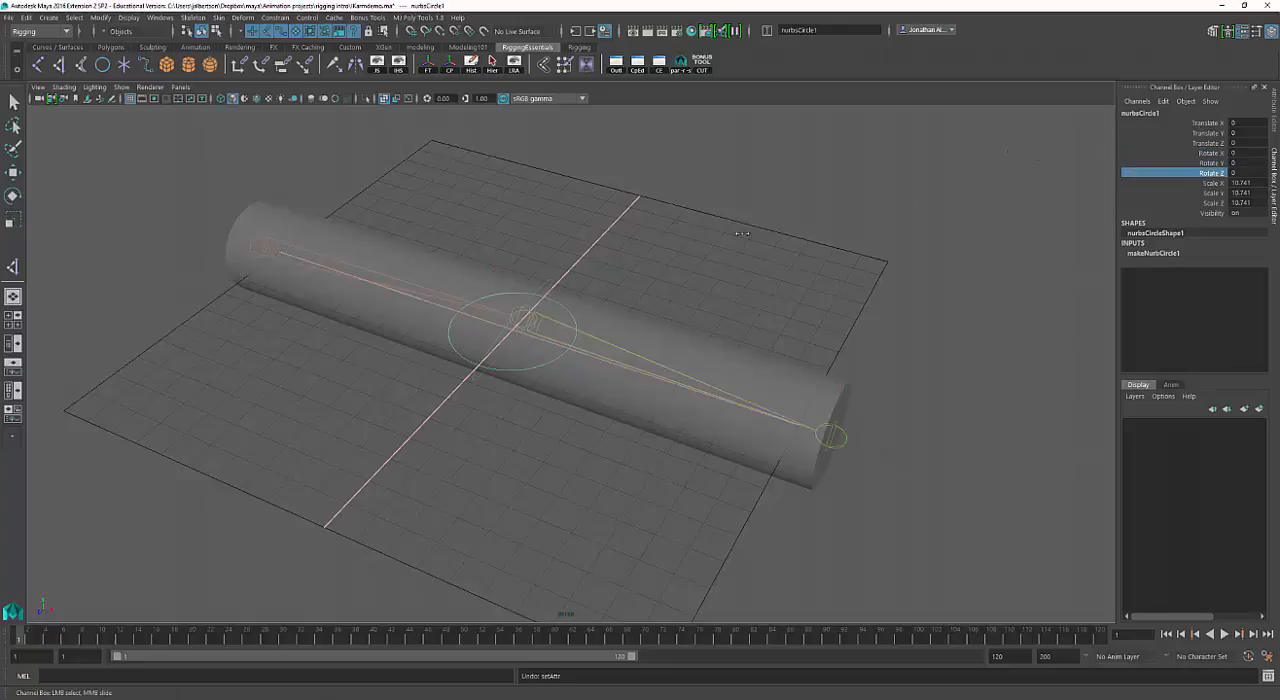
{"action": "middle_click_drag", "start_coordinate": [863, 232], "coordinate": [902, 232]}
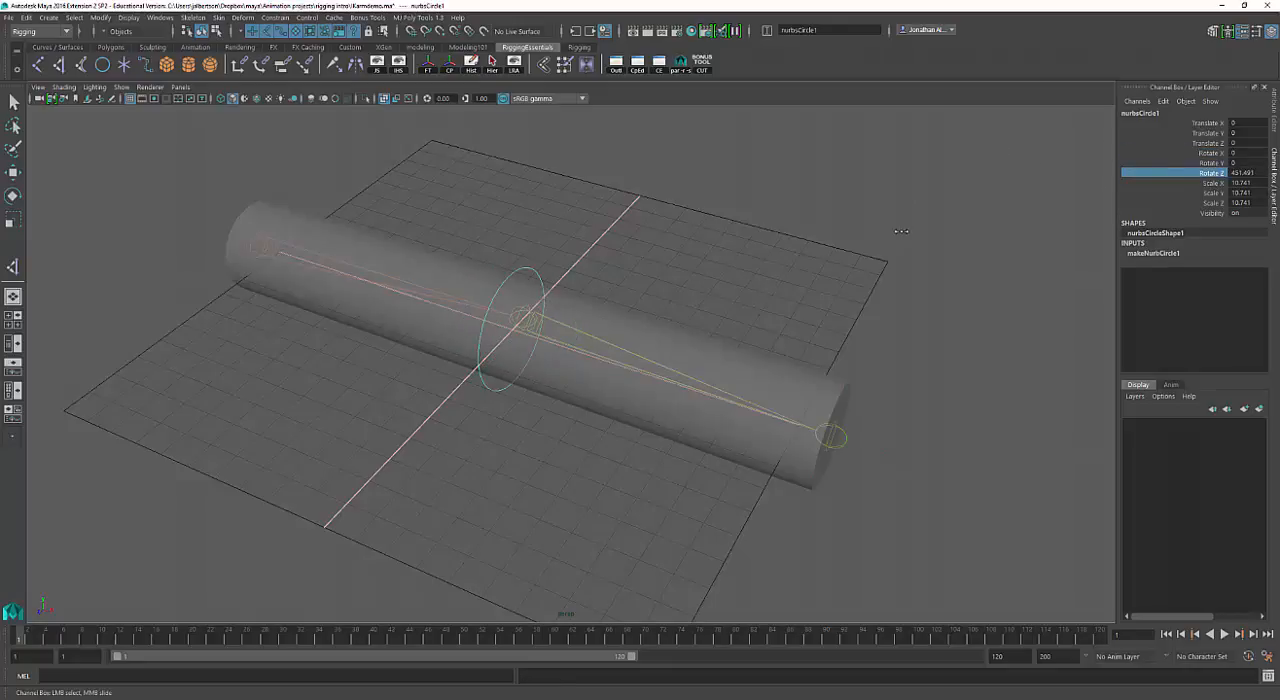
{"action": "double_click", "coordinate": [1248, 174]}
{"action": "type", "text": "90"}
{"action": "key", "text": "Return"}
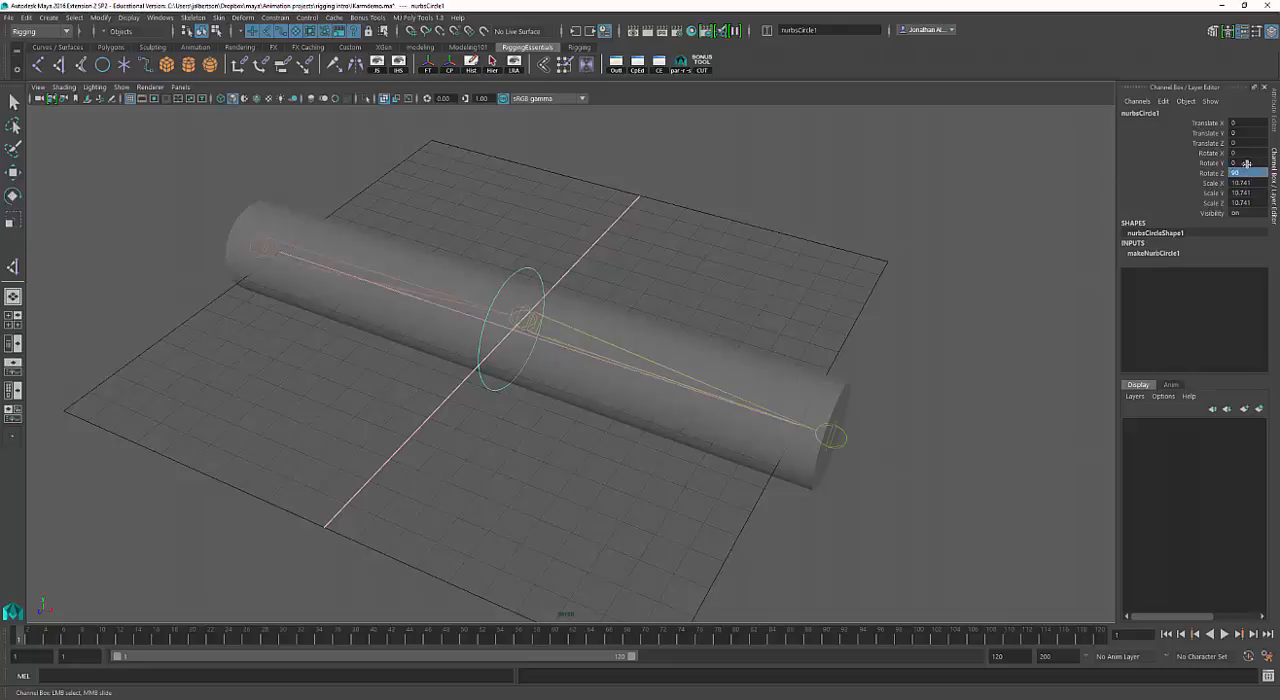
Move the circle along X to the root joint at about -55.08, leave the Move tool and select the IK handle.
{"action": "key", "text": "w"}
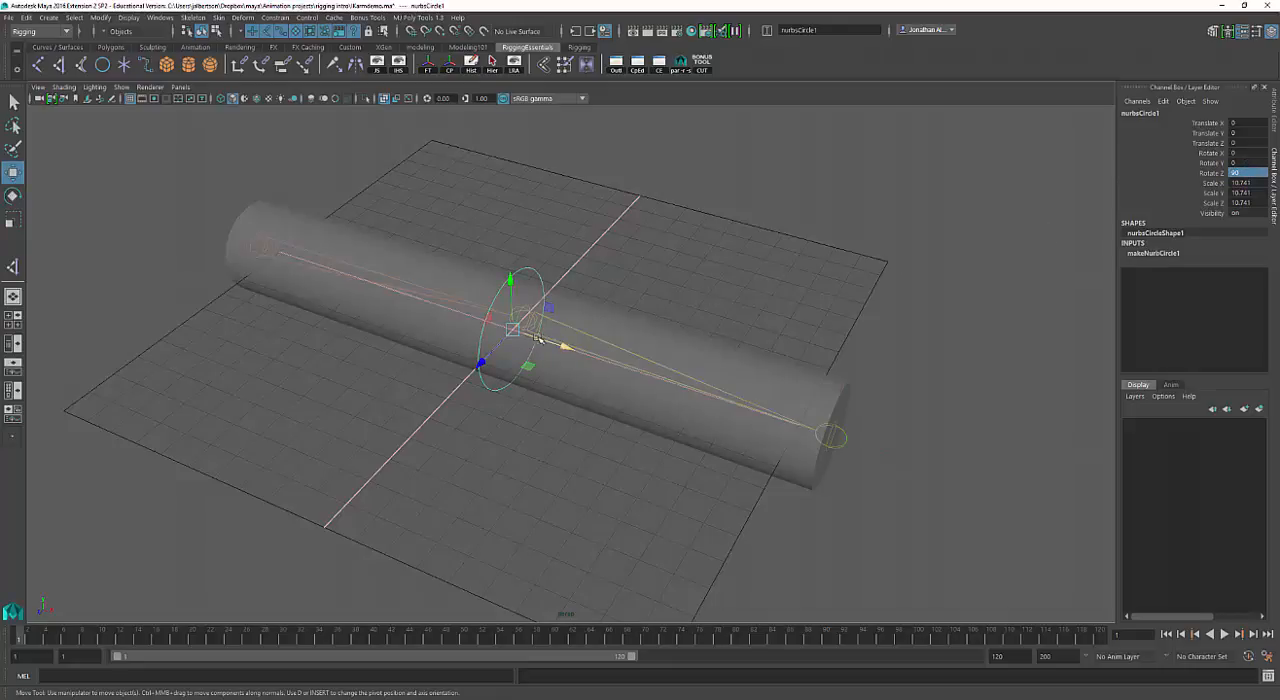
{"action": "left_click_drag", "start_coordinate": [505, 339], "coordinate": [250, 254]}
{"action": "left_click_drag", "start_coordinate": [337, 351], "coordinate": [366, 357], "text": "alt"}
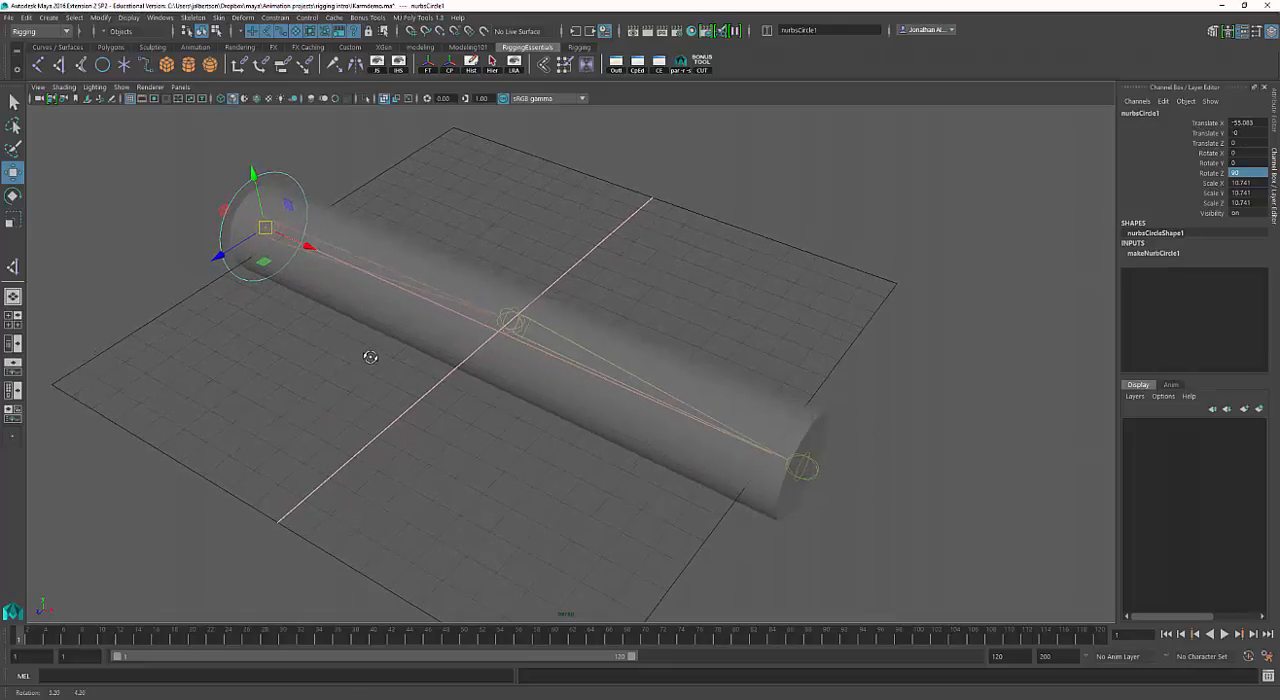
{"action": "key", "text": "q"}
{"action": "left_click", "coordinate": [265, 237]}
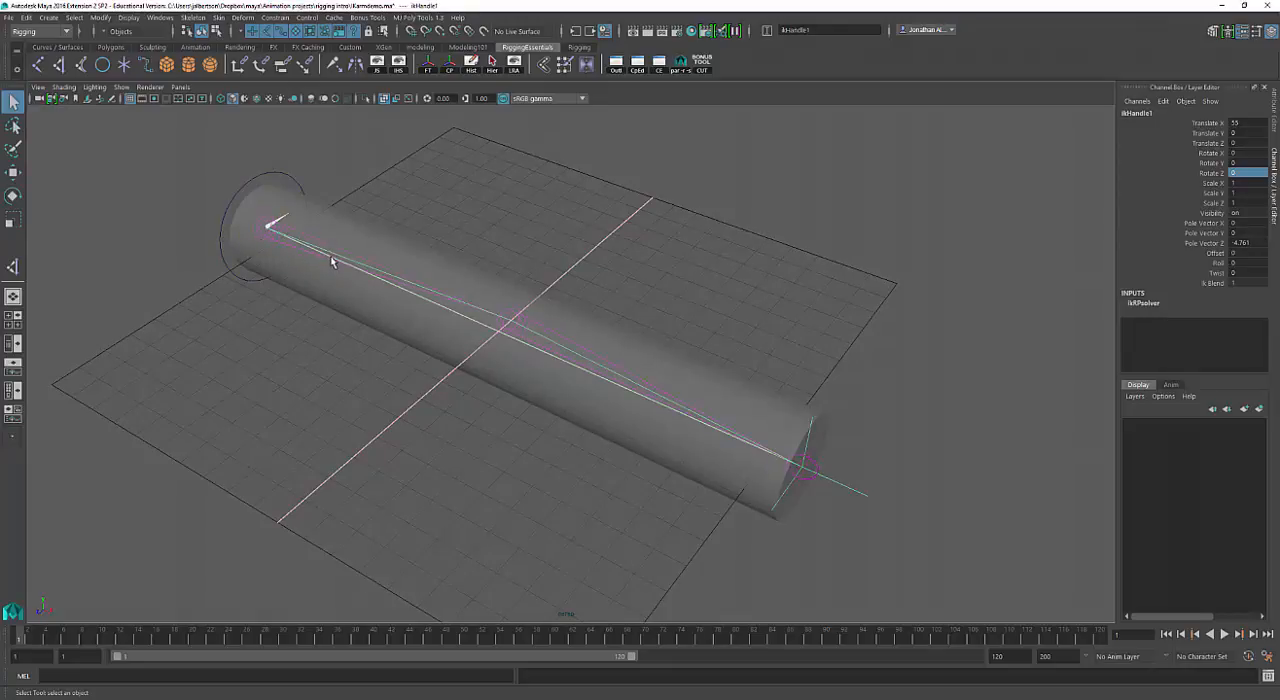
Inspect the middle joint, the cylinder mesh, the IK handle and the root joint by selecting each in turn.
{"action": "right_click_drag", "start_coordinate": [334, 268], "coordinate": [515, 285], "text": "alt"}
{"action": "middle_click_drag", "start_coordinate": [490, 290], "coordinate": [606, 324], "text": "alt"}
{"action": "left_click", "coordinate": [638, 328]}
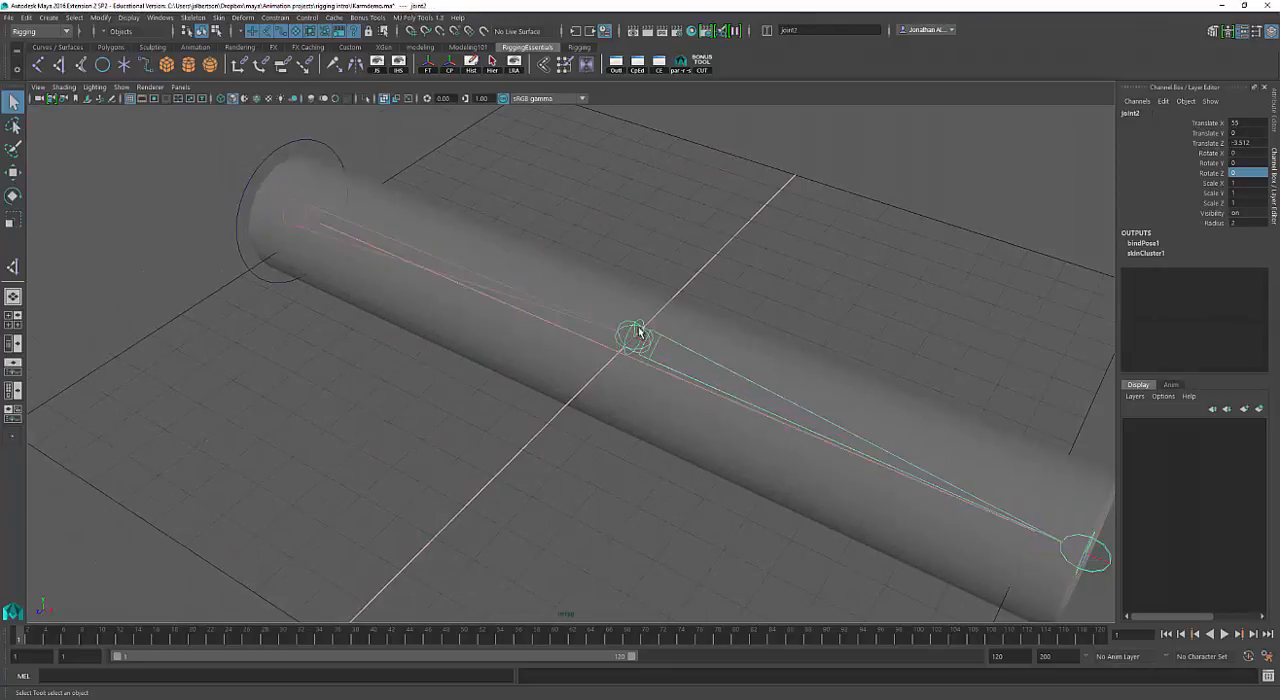
{"action": "left_click", "coordinate": [516, 306]}
{"action": "left_click", "coordinate": [279, 248]}
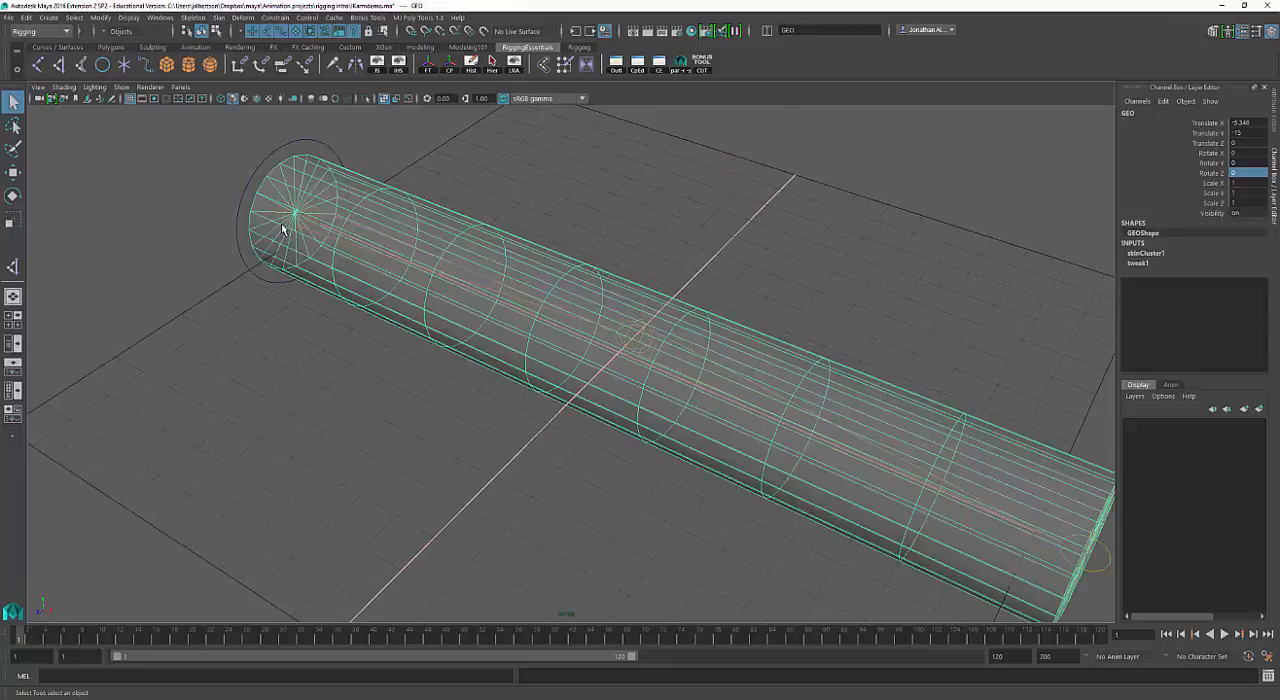
{"action": "left_click", "coordinate": [293, 226]}
{"action": "right_click_drag", "start_coordinate": [300, 235], "coordinate": [411, 242], "text": "alt"}
{"action": "middle_click_drag", "start_coordinate": [407, 255], "coordinate": [502, 317], "text": "alt"}
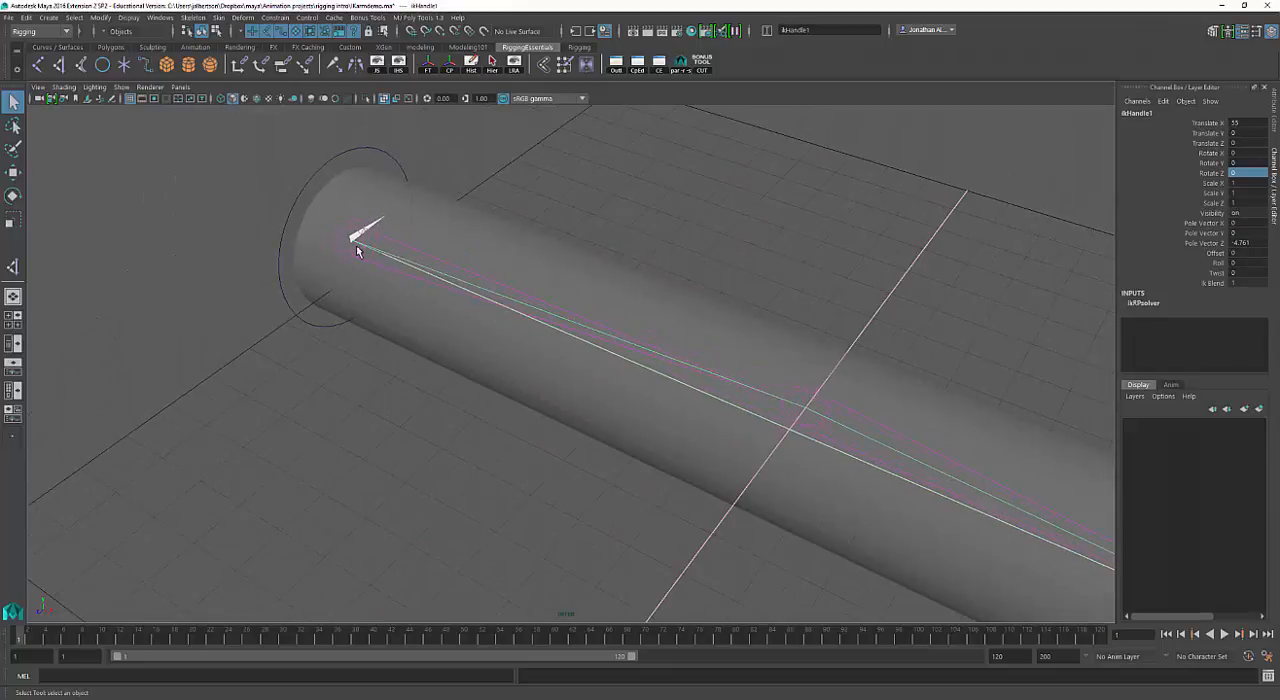
{"action": "left_click", "coordinate": [357, 264]}
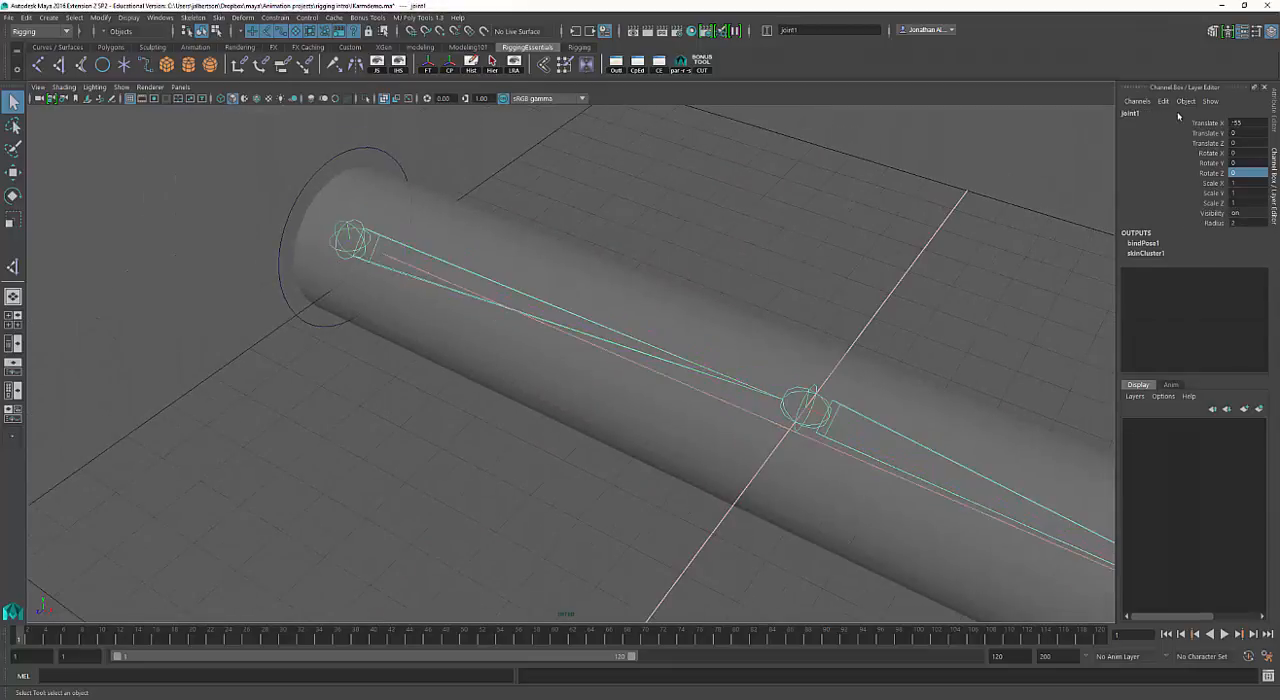
{"action": "right_click_drag", "start_coordinate": [828, 270], "coordinate": [650, 258], "text": "alt"}
{"action": "middle_click_drag", "start_coordinate": [650, 258], "coordinate": [605, 231], "text": "alt"}
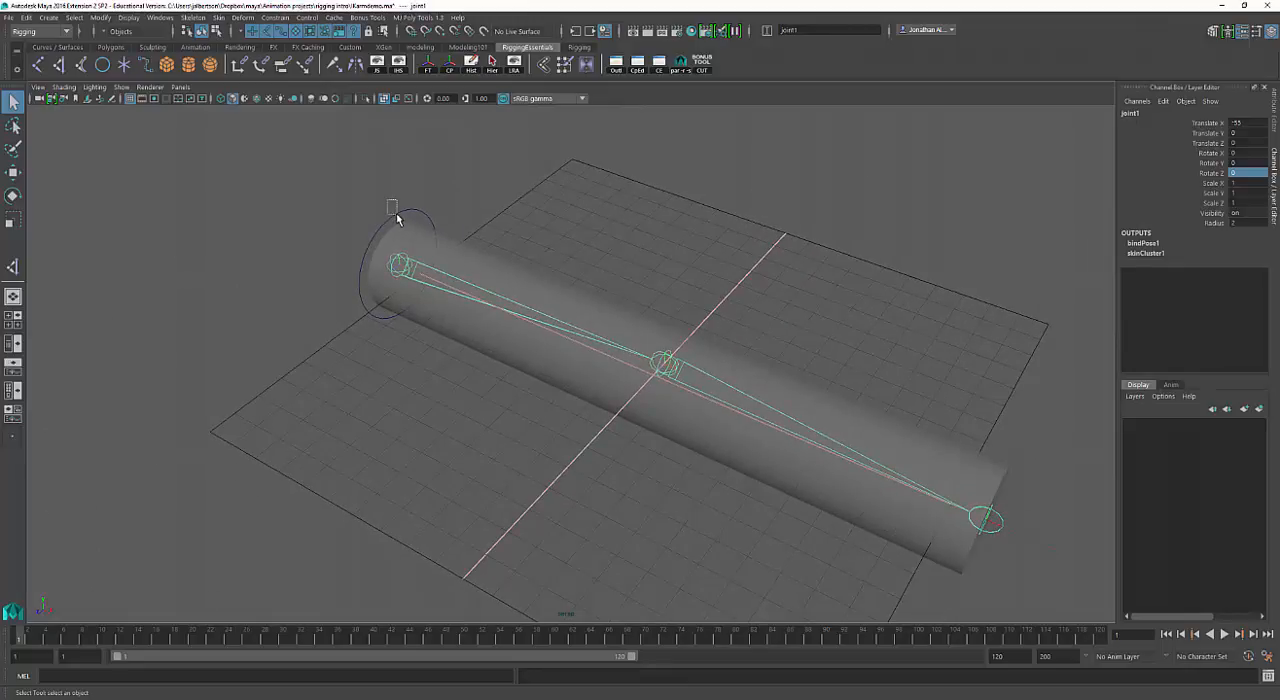
Select only the circle around the root joint and freeze its transformations.
{"action": "left_click_drag", "start_coordinate": [396, 214], "coordinate": [398, 216]}
{"action": "scroll", "coordinate": [754, 251], "scroll_direction": "up", "scroll_amount": 3}
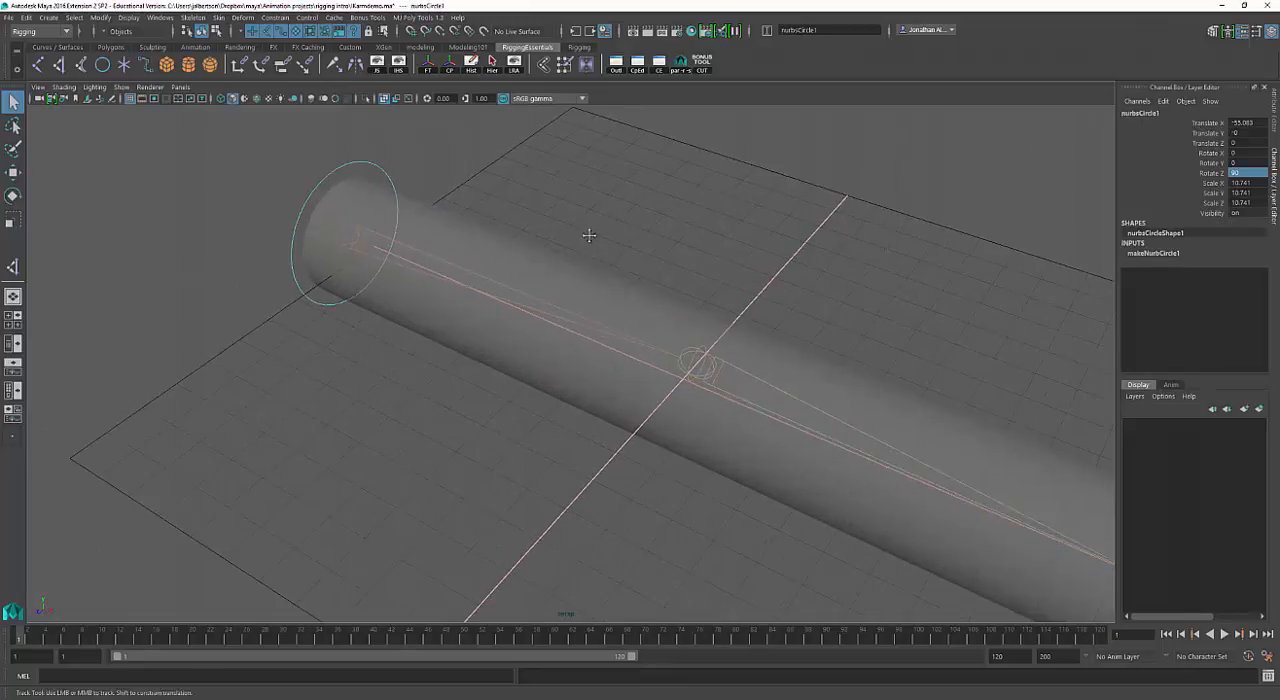
{"action": "middle_click_drag", "start_coordinate": [588, 234], "coordinate": [641, 268], "text": "alt"}
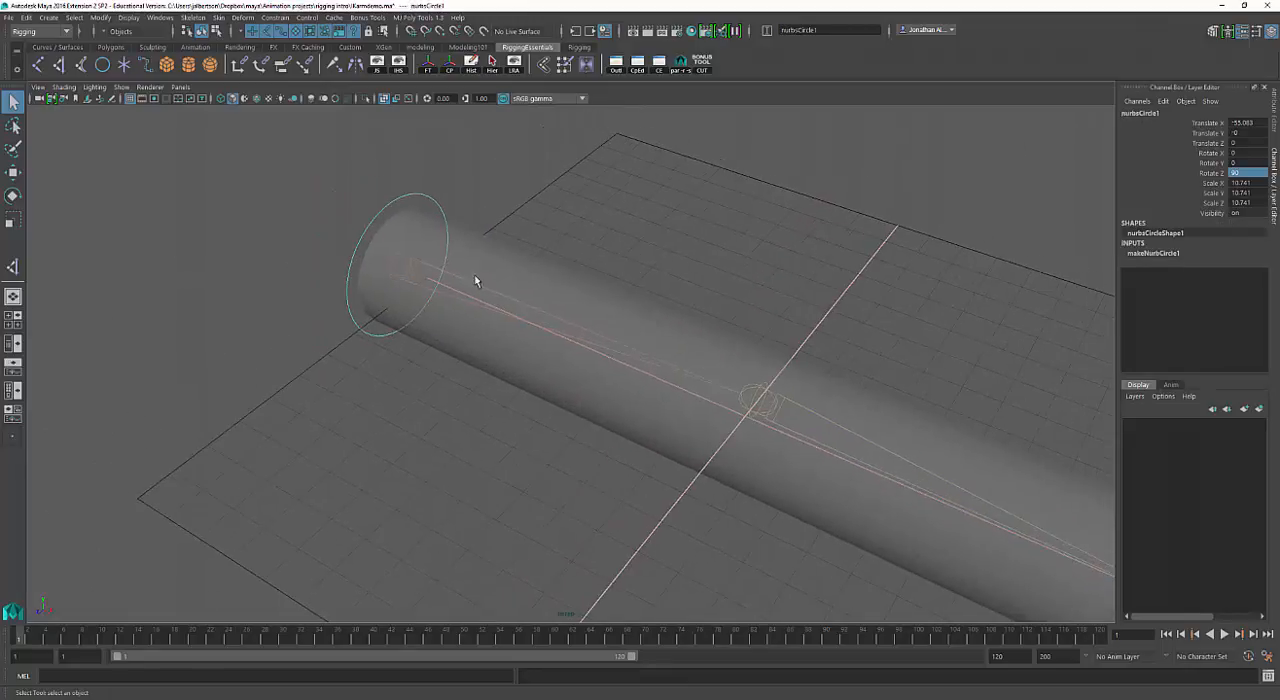
{"action": "left_click_drag", "start_coordinate": [408, 303], "coordinate": [397, 271], "text": "alt"}
{"action": "left_click", "coordinate": [396, 275]}
{"action": "left_click", "coordinate": [398, 275]}
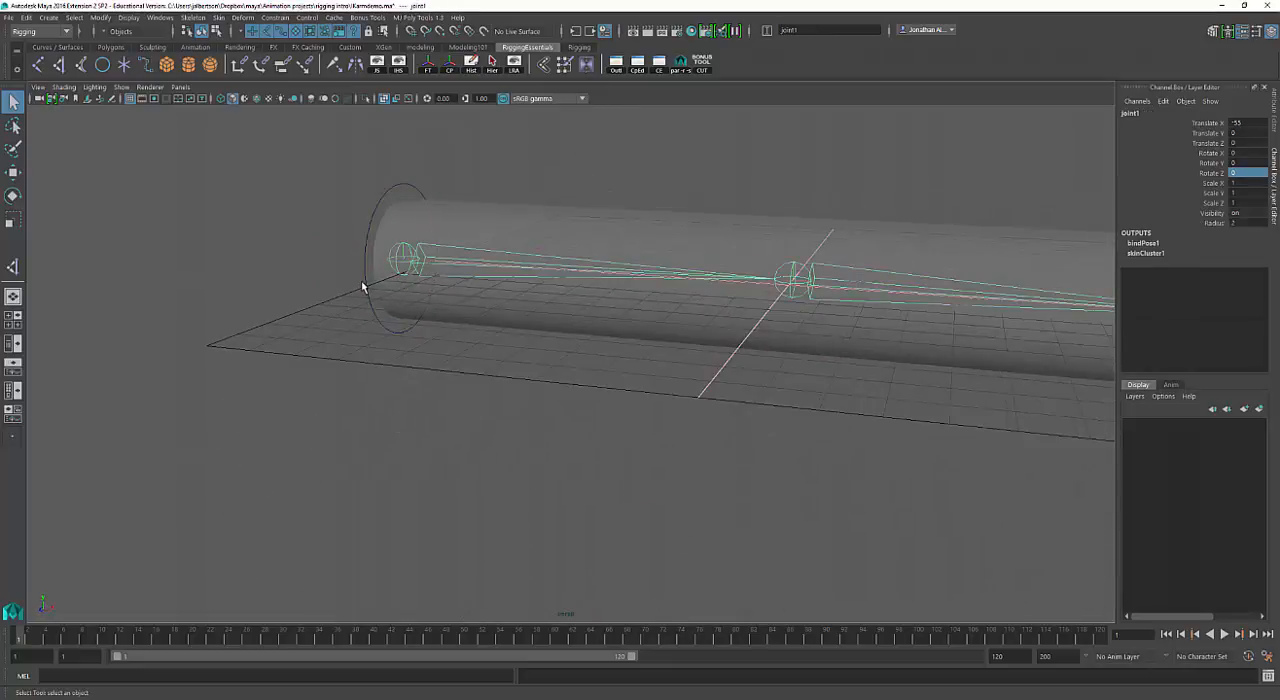
{"action": "left_click", "coordinate": [366, 293]}
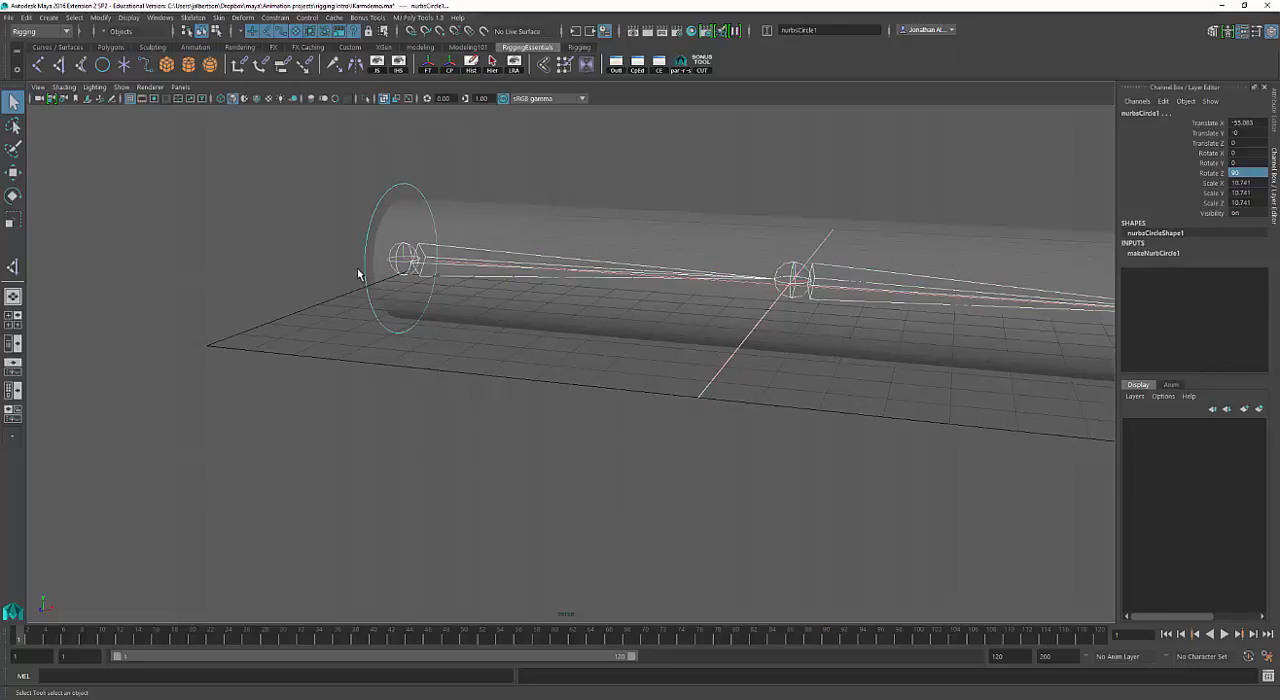
{"action": "left_click", "coordinate": [368, 287]}
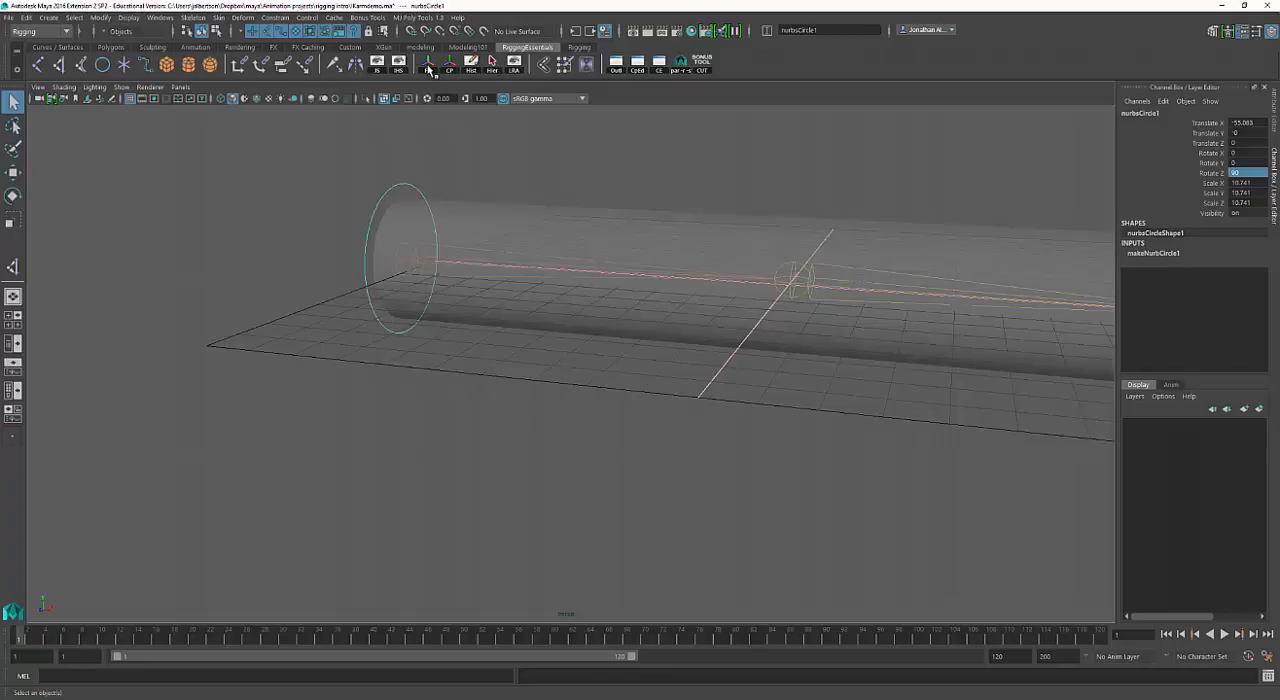
{"action": "left_click", "coordinate": [428, 66]}
Parent the root joint to the circle around it.
{"action": "left_click", "coordinate": [404, 272]}
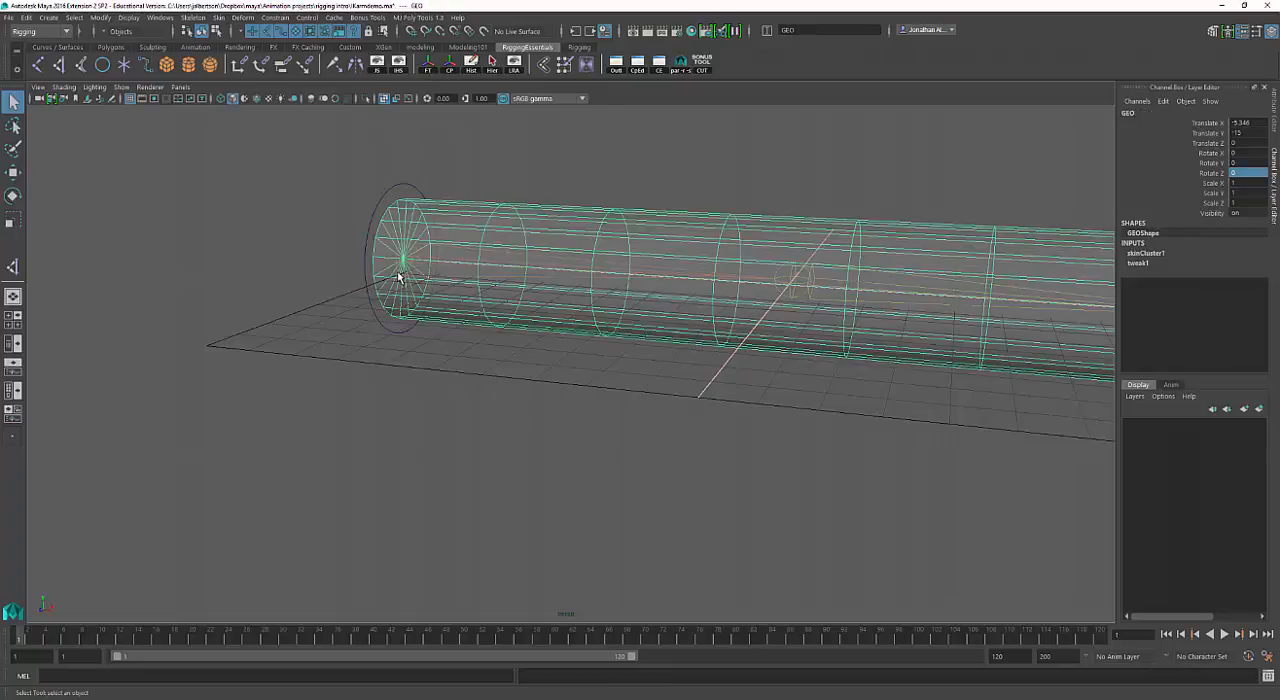
{"action": "left_click", "coordinate": [395, 279]}
{"action": "left_click", "coordinate": [366, 285]}
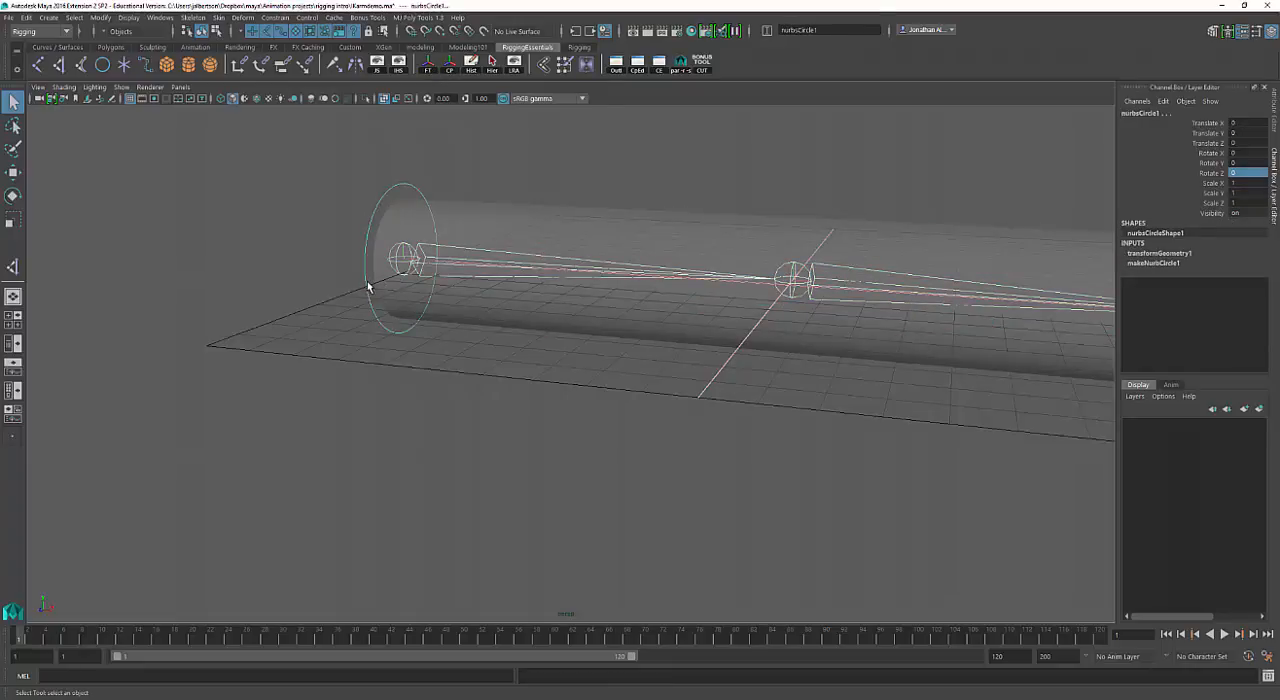
{"action": "key", "text": "p"}
Test-rotate the root circle about Z to swing the whole arm downward, and undo the rotation.
{"action": "left_click_drag", "start_coordinate": [404, 324], "coordinate": [370, 334]}
{"action": "key", "text": "e"}
{"action": "right_click_drag", "start_coordinate": [460, 329], "coordinate": [328, 254], "text": "alt"}
{"action": "mouse_move", "coordinate": [491, 263]}
{"action": "left_mouse_down"}
{"action": "mouse_move", "coordinate": [461, 234]}
{"action": "mouse_move", "coordinate": [487, 271]}
{"action": "mouse_move", "coordinate": [477, 279]}
{"action": "left_mouse_up"}
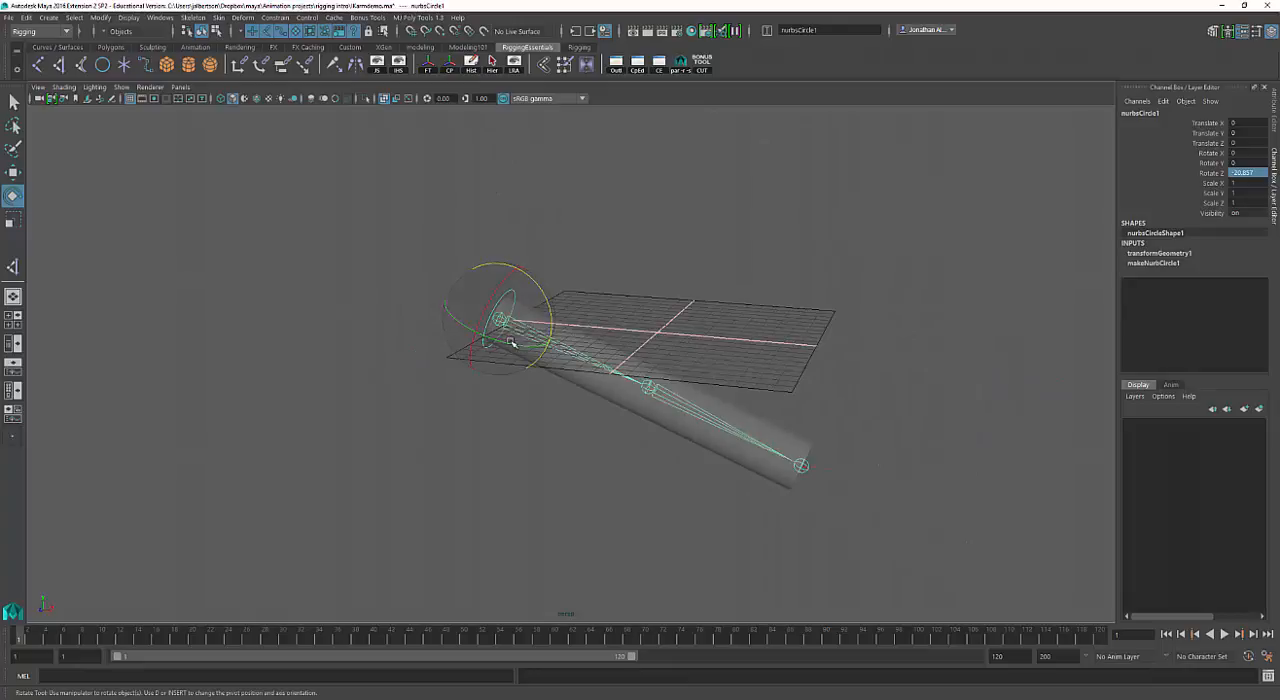
{"action": "left_click_drag", "start_coordinate": [510, 342], "coordinate": [606, 383]}
{"action": "key", "text": "ctrl+z"}
{"action": "key", "text": "ctrl+z"}
{"action": "key", "text": "w"}
Create a second NURBS circle, scale it uniformly to about 9.77 and move it along X just beyond the end joint.
{"action": "left_click", "coordinate": [604, 232]}
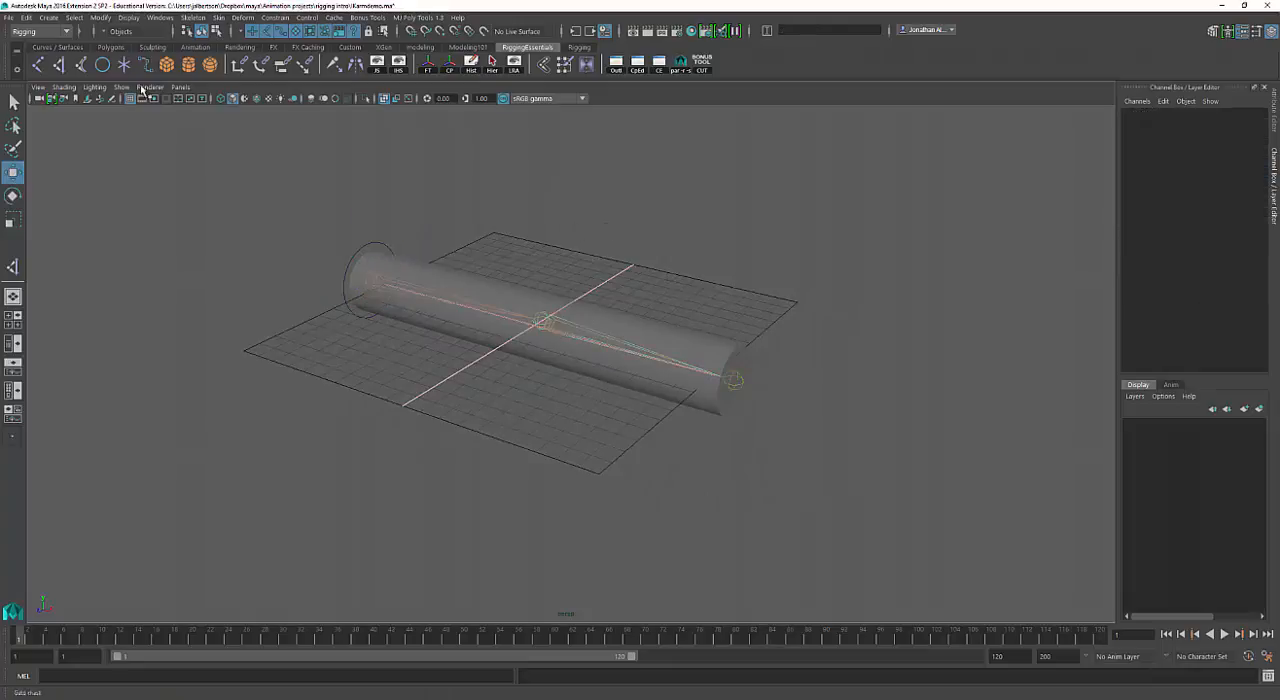
{"action": "left_click", "coordinate": [102, 65]}
{"action": "key", "text": "r"}
{"action": "left_click_drag", "start_coordinate": [537, 332], "coordinate": [650, 410]}
{"action": "key", "text": "w"}
{"action": "left_click_drag", "start_coordinate": [570, 378], "coordinate": [803, 366]}
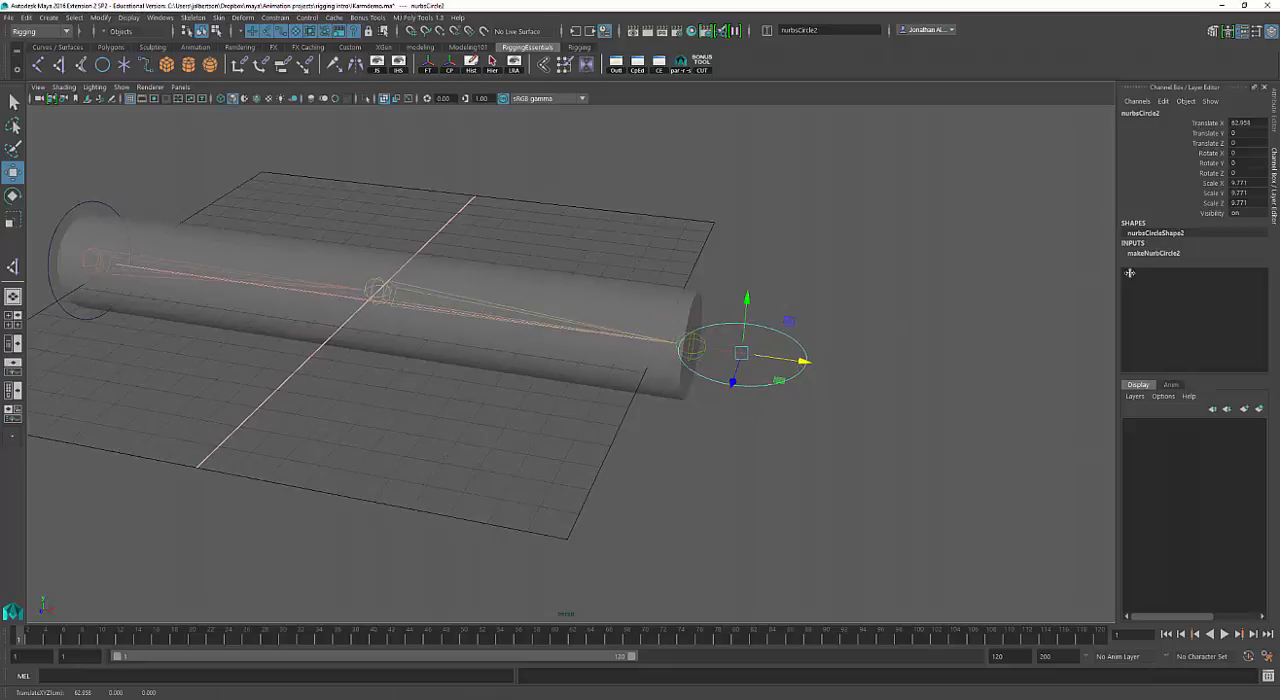
Set the second circle's Rotate Z to 90 so it faces the cylinder's end.
{"action": "left_click", "coordinate": [1215, 144]}
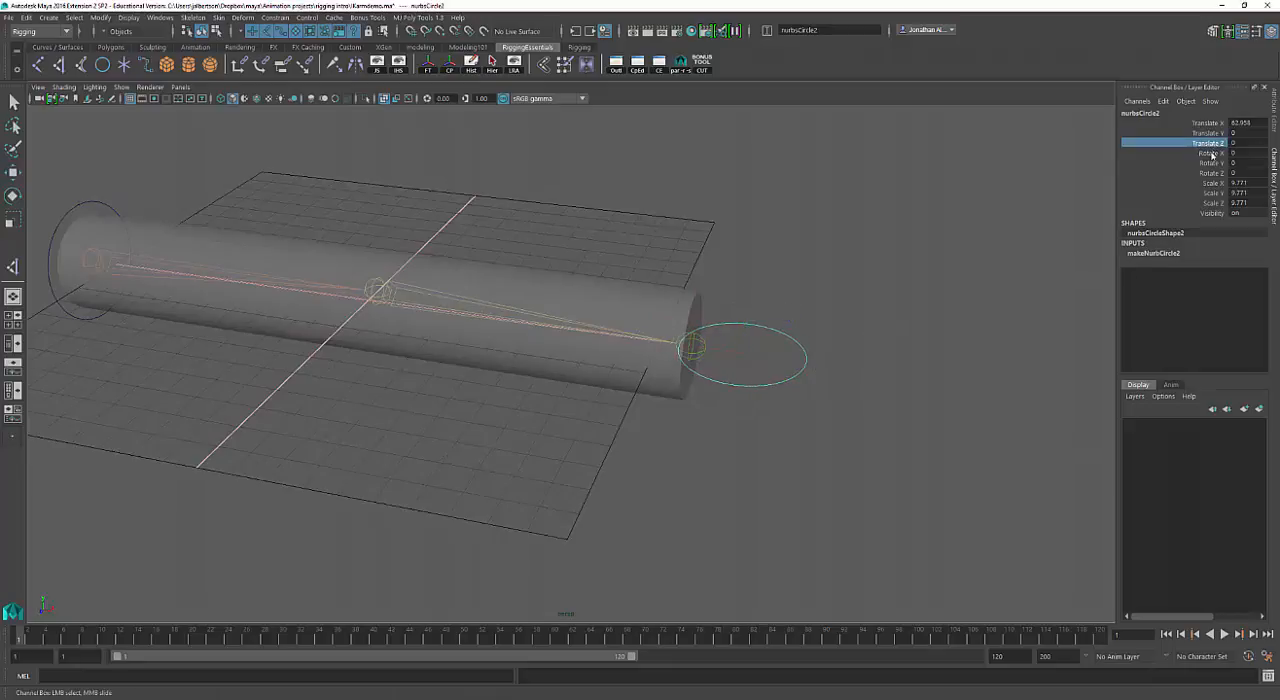
{"action": "left_click", "coordinate": [1212, 153]}
{"action": "left_click", "coordinate": [1212, 174]}
{"action": "middle_click_drag", "start_coordinate": [914, 214], "coordinate": [966, 221]}
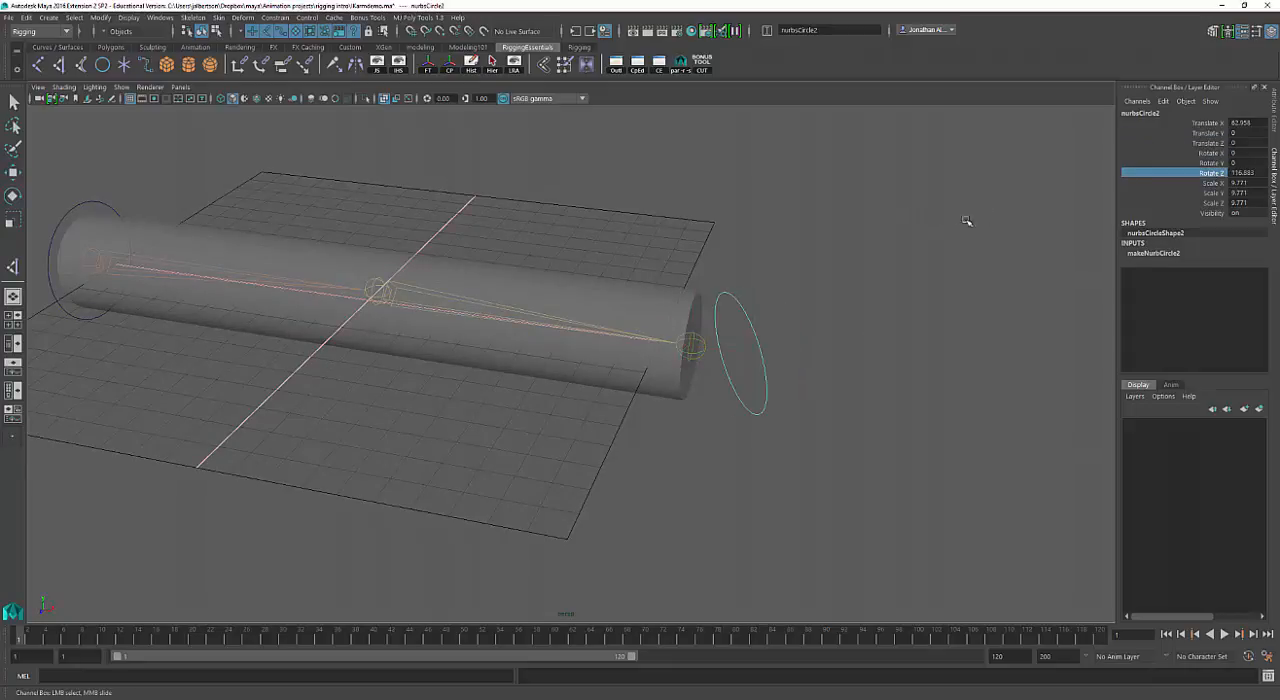
{"action": "left_click", "coordinate": [1245, 174]}
{"action": "type", "text": "90"}
{"action": "key", "text": "Return"}
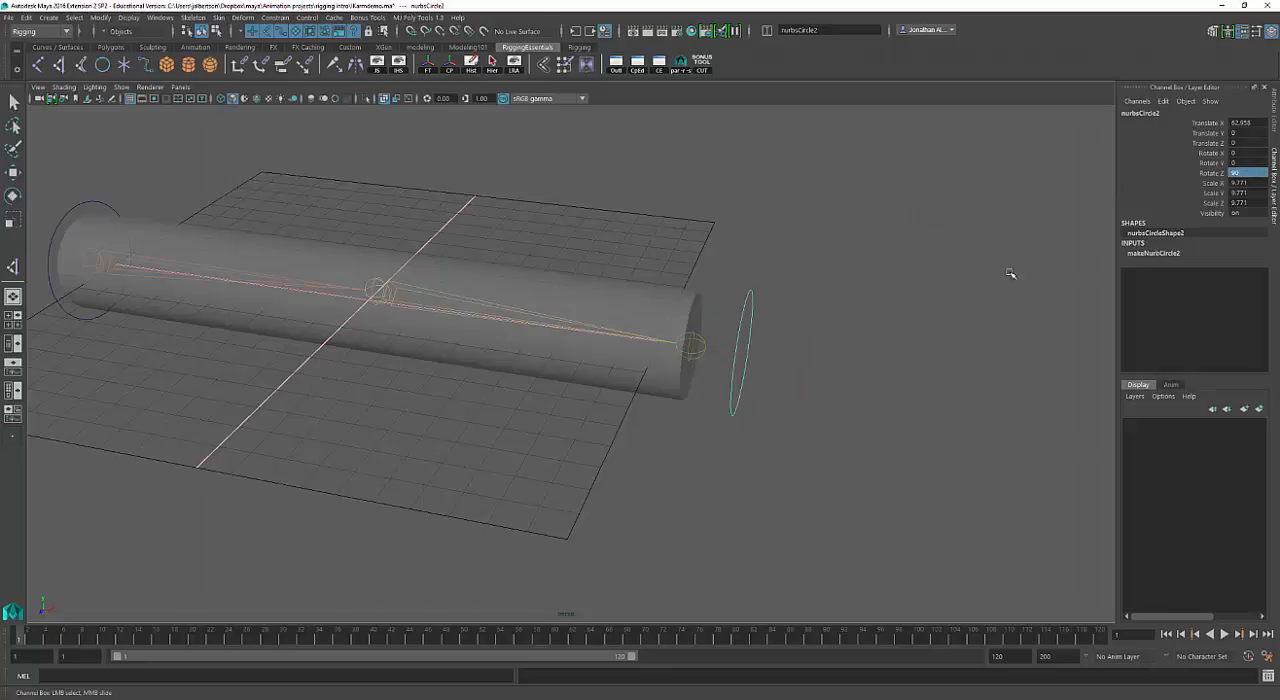
Move the upright second circle along X closer to the end joint, at about 60.72, and deselect it.
{"action": "key", "text": "w"}
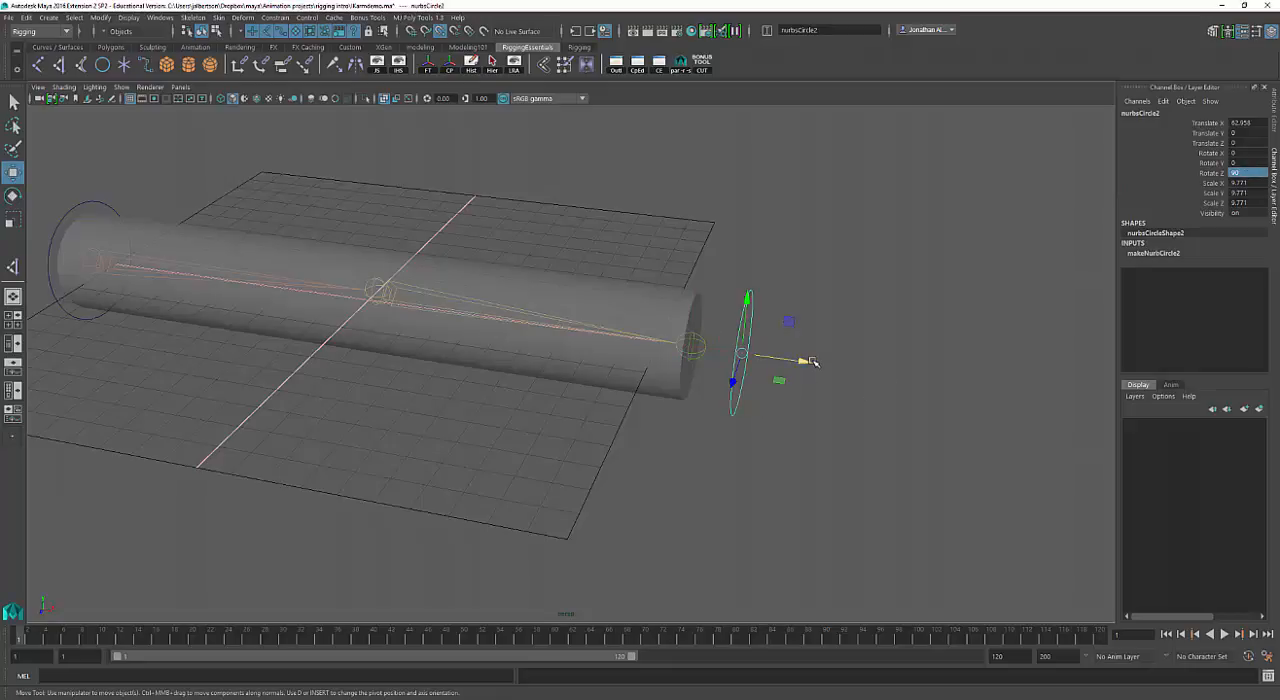
{"action": "left_click_drag", "start_coordinate": [812, 362], "coordinate": [671, 366]}
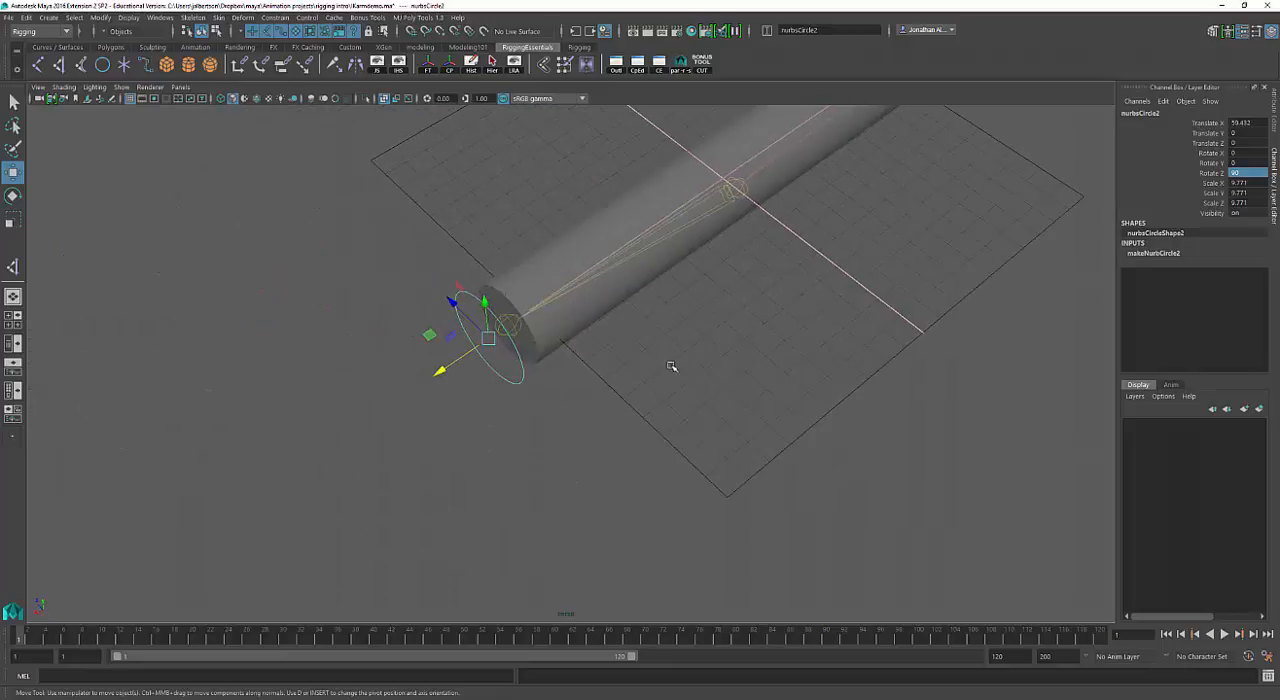
{"action": "left_click_drag", "start_coordinate": [550, 383], "coordinate": [517, 374], "text": "alt"}
{"action": "left_click_drag", "start_coordinate": [420, 304], "coordinate": [412, 305]}
{"action": "left_click", "coordinate": [616, 346]}
{"action": "left_click_drag", "start_coordinate": [630, 347], "coordinate": [673, 382], "text": "alt"}
{"action": "left_click", "coordinate": [370, 174]}
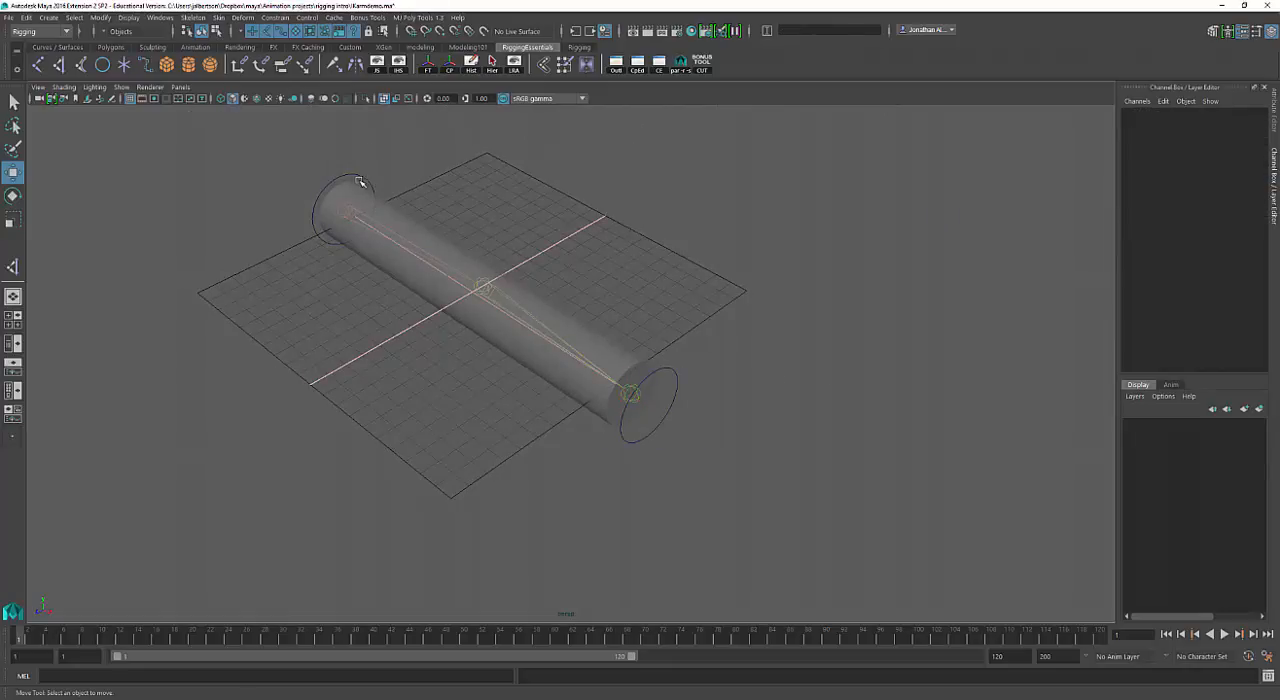
Rename the circle around the root joint as Shoulder_CTRL.
{"action": "left_click", "coordinate": [363, 179]}
{"action": "left_click", "coordinate": [324, 168]}
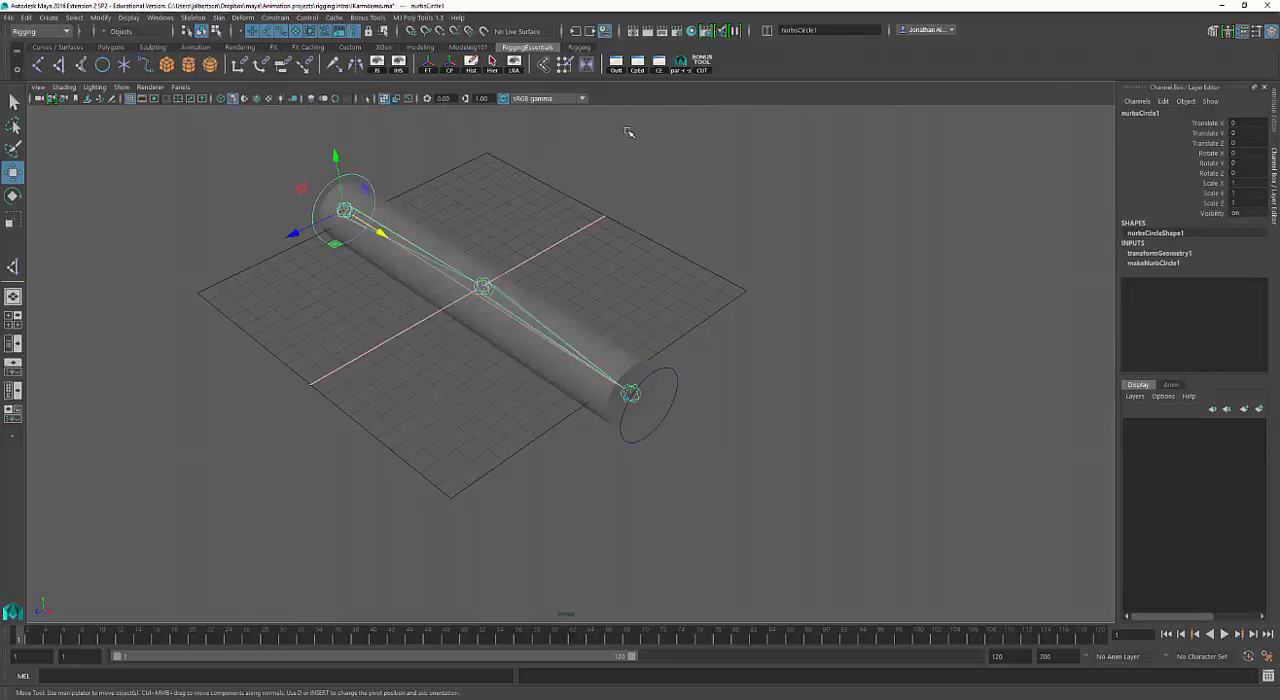
{"action": "double_click", "coordinate": [1140, 113]}
{"action": "type", "text": "Shou"}
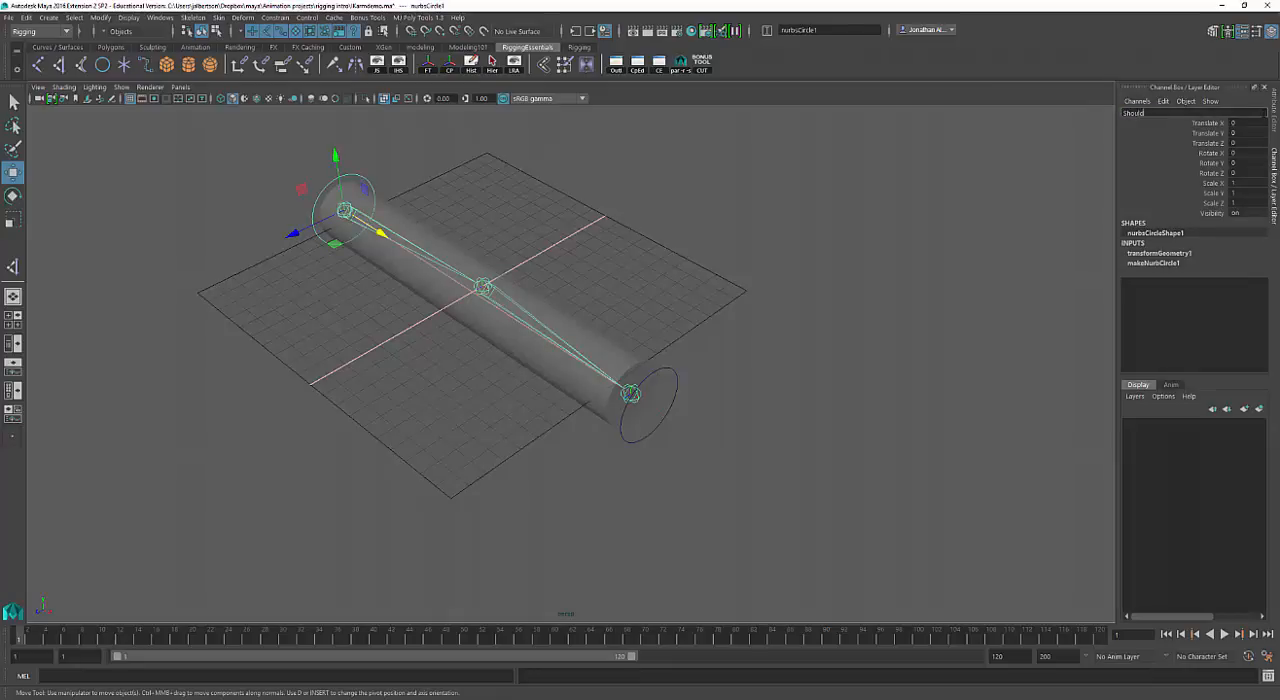
{"action": "type", "text": "lder_CTRL"}
{"action": "key", "text": "Return"}
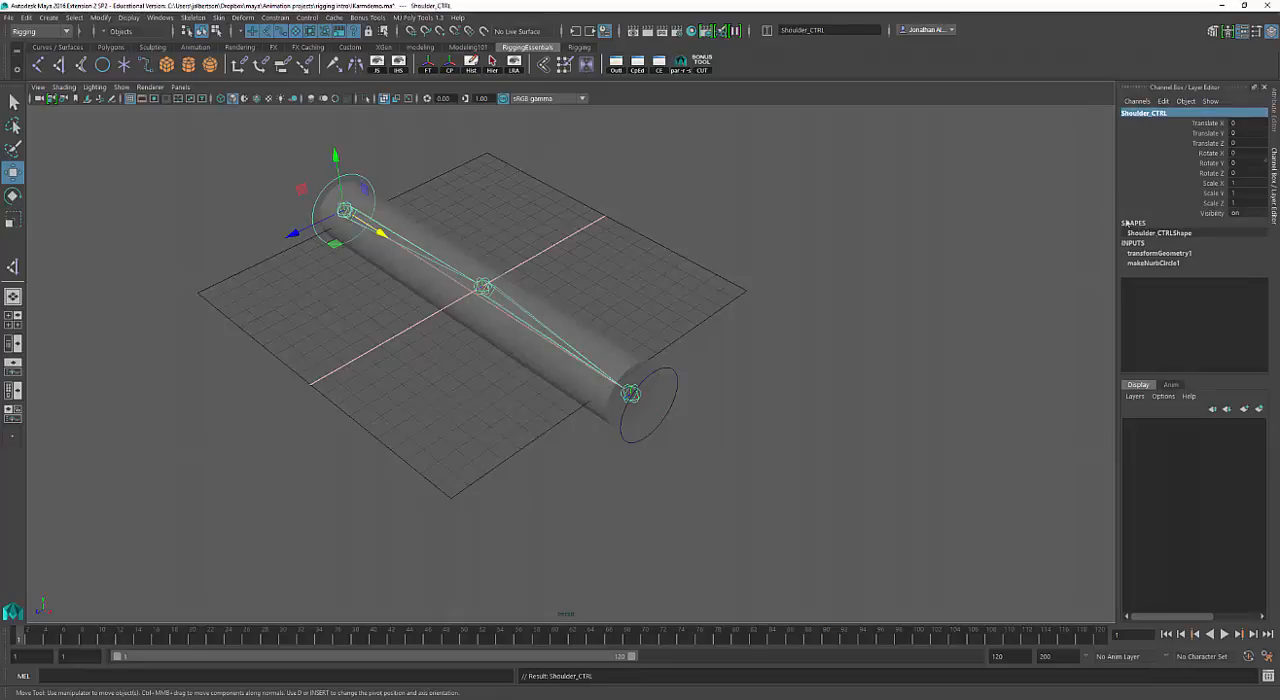
Freeze the transformations of the circle at the end joint and rename it WristCtrl.
{"action": "left_click", "coordinate": [676, 388]}
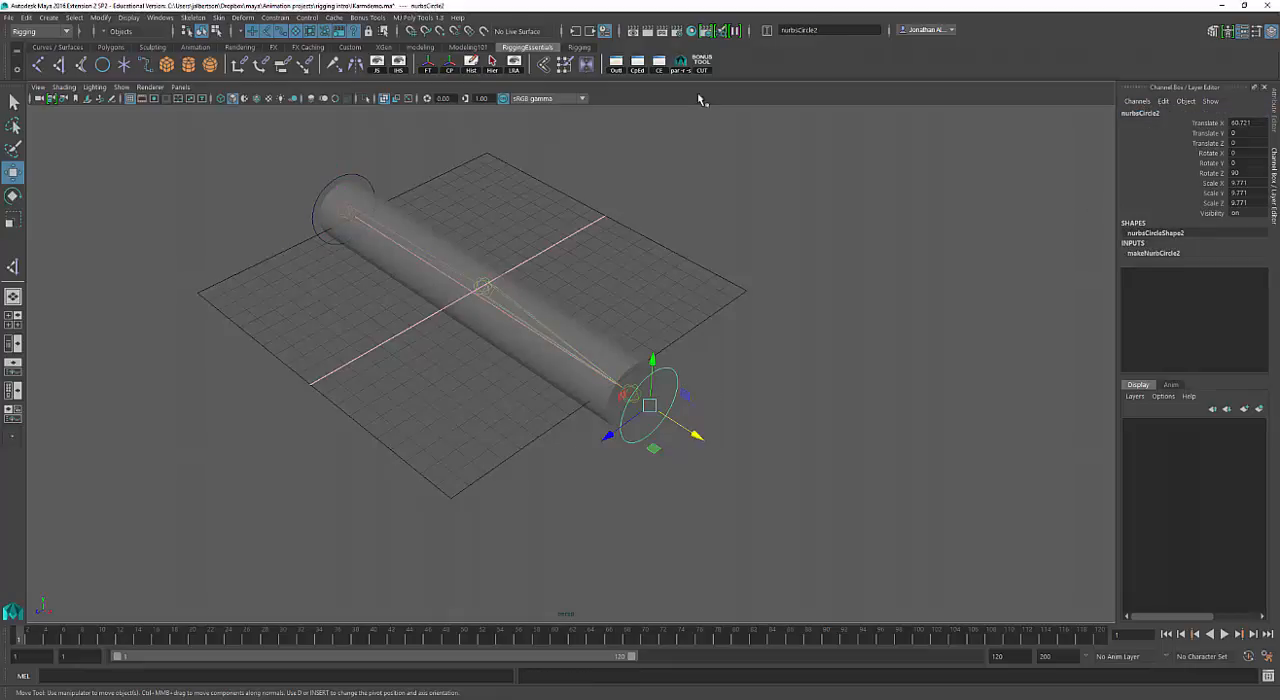
{"action": "left_click", "coordinate": [428, 64]}
{"action": "left_click", "coordinate": [1140, 122]}
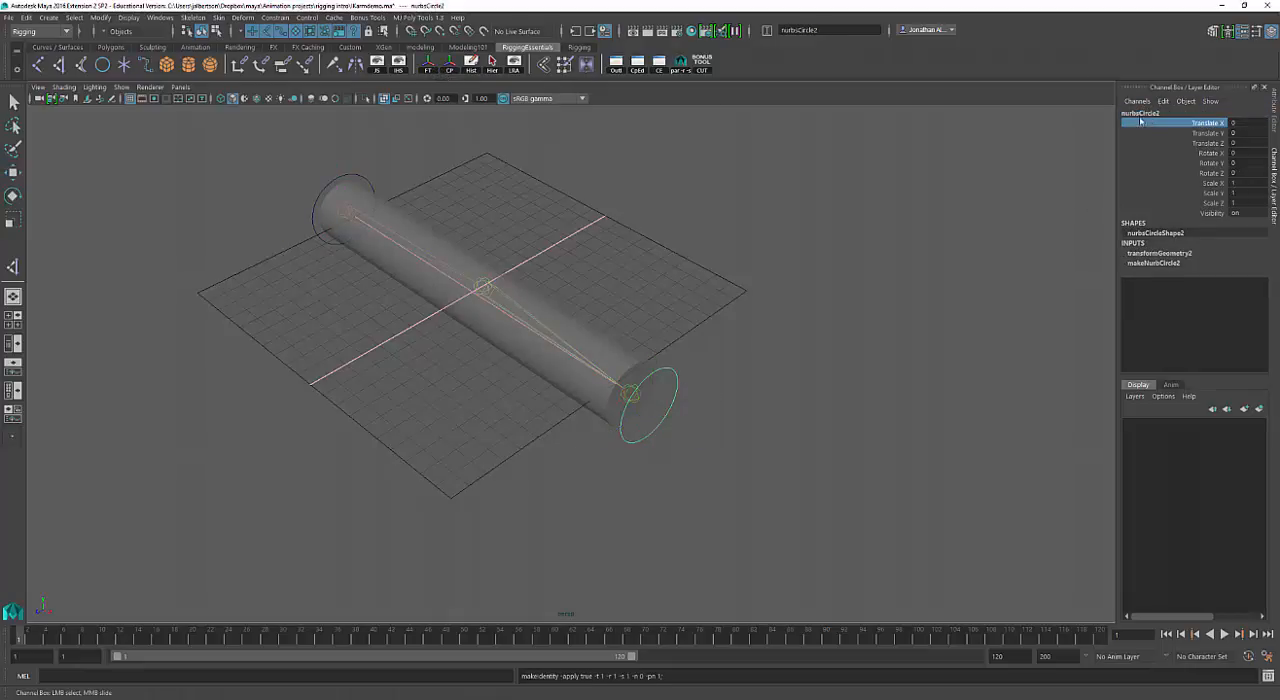
{"action": "left_click", "coordinate": [1137, 113]}
{"action": "type", "text": "Wri"}
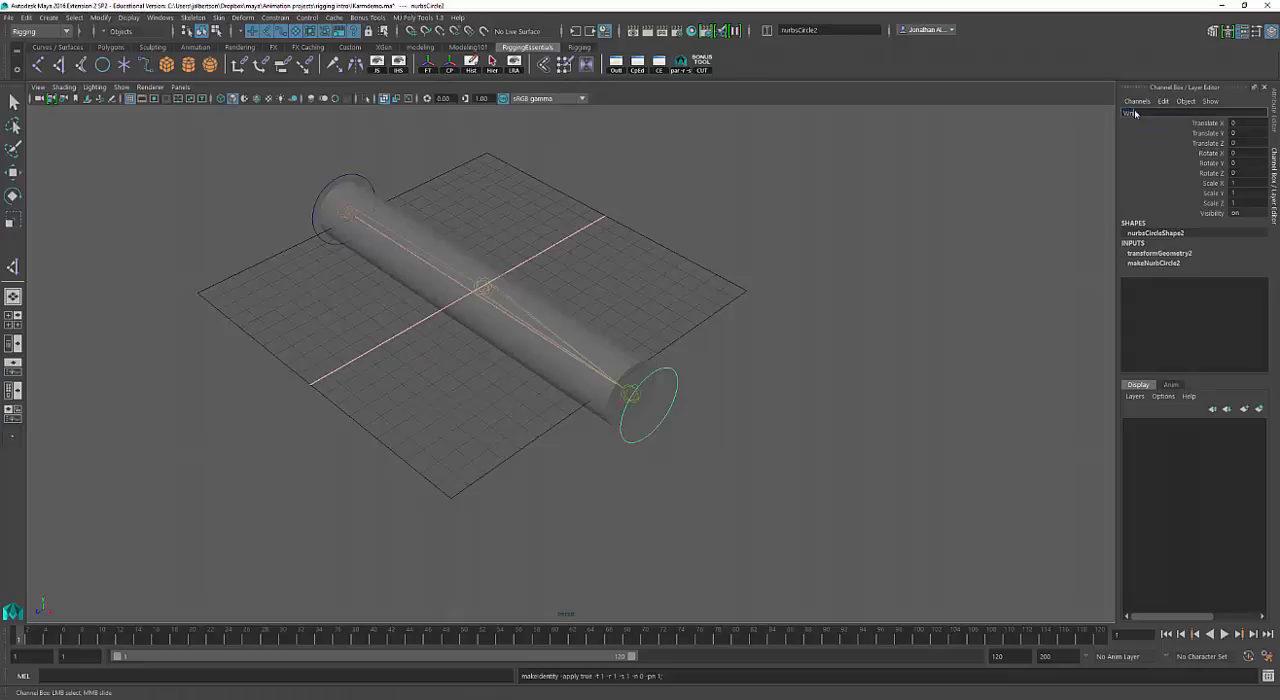
{"action": "type", "text": "stCtrl"}
{"action": "key", "text": "Return"}
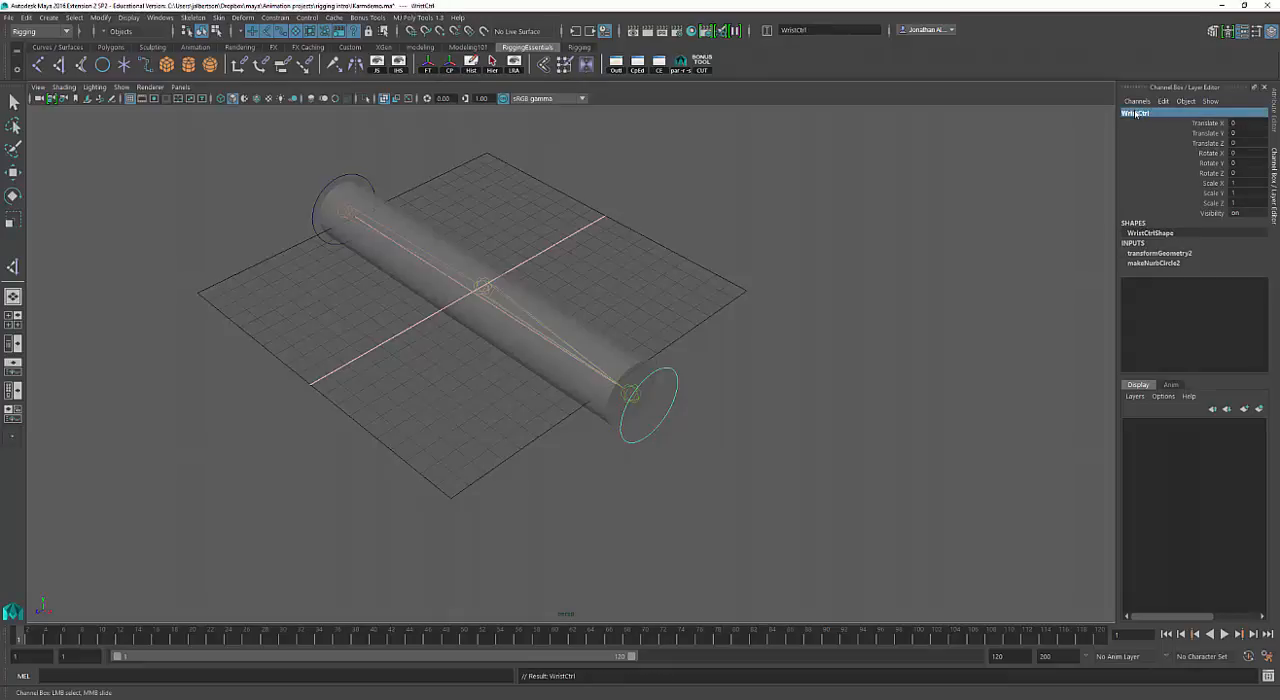
Correct the name of the end-joint circle to Wrist_Ctrl.
{"action": "left_click", "coordinate": [358, 174]}
{"action": "key", "text": "w"}
{"action": "left_click_drag", "start_coordinate": [414, 139], "coordinate": [340, 180]}
{"action": "left_click_drag", "start_coordinate": [692, 332], "coordinate": [674, 392]}
{"action": "double_click", "coordinate": [1136, 112]}
{"action": "left_click", "coordinate": [1140, 113]}
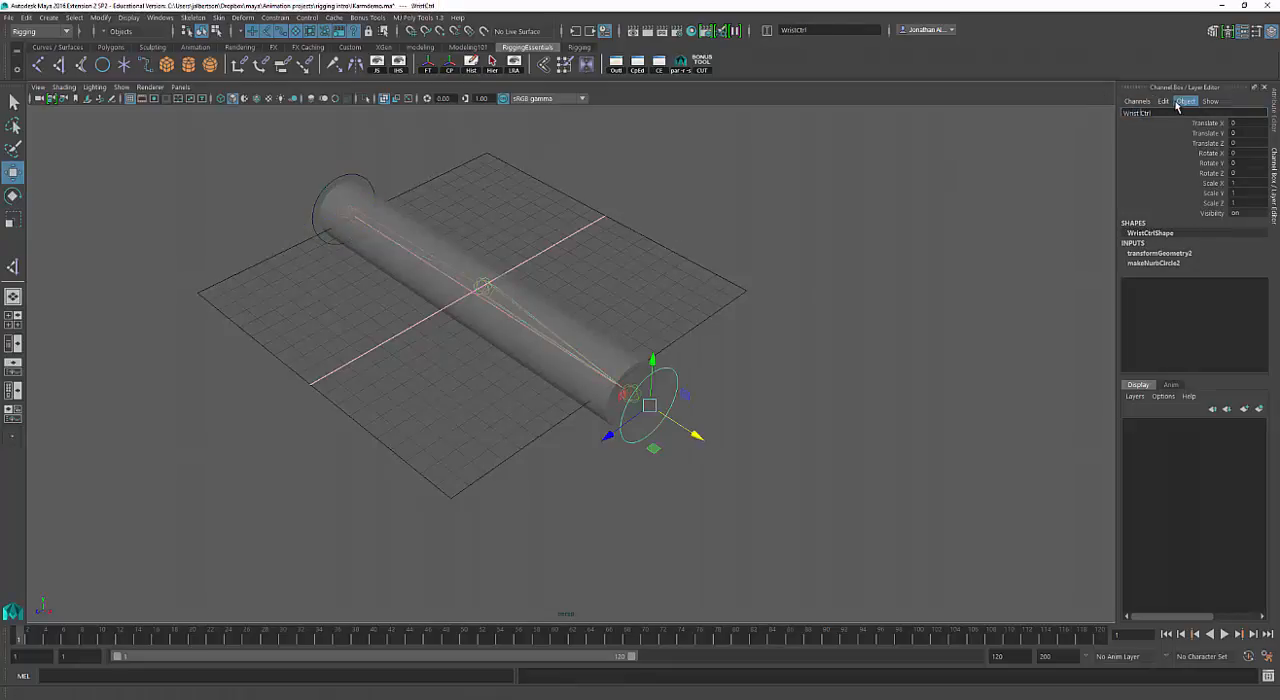
{"action": "left_click", "coordinate": [786, 206]}
Duplicate the wrist circle, move the copy out level with the middle joint at the grid's edge and scale it uniformly to about 0.449.
{"action": "left_click_drag", "start_coordinate": [786, 206], "coordinate": [710, 348], "text": "alt"}
{"action": "left_click", "coordinate": [672, 415]}
{"action": "key", "text": "ctrl+d"}
{"action": "left_click_drag", "start_coordinate": [587, 442], "coordinate": [674, 207]}
{"action": "key", "text": "r"}
{"action": "scroll", "coordinate": [747, 249], "scroll_direction": "up", "scroll_amount": 2}
{"action": "middle_click_drag", "start_coordinate": [763, 266], "coordinate": [735, 346], "text": "alt"}
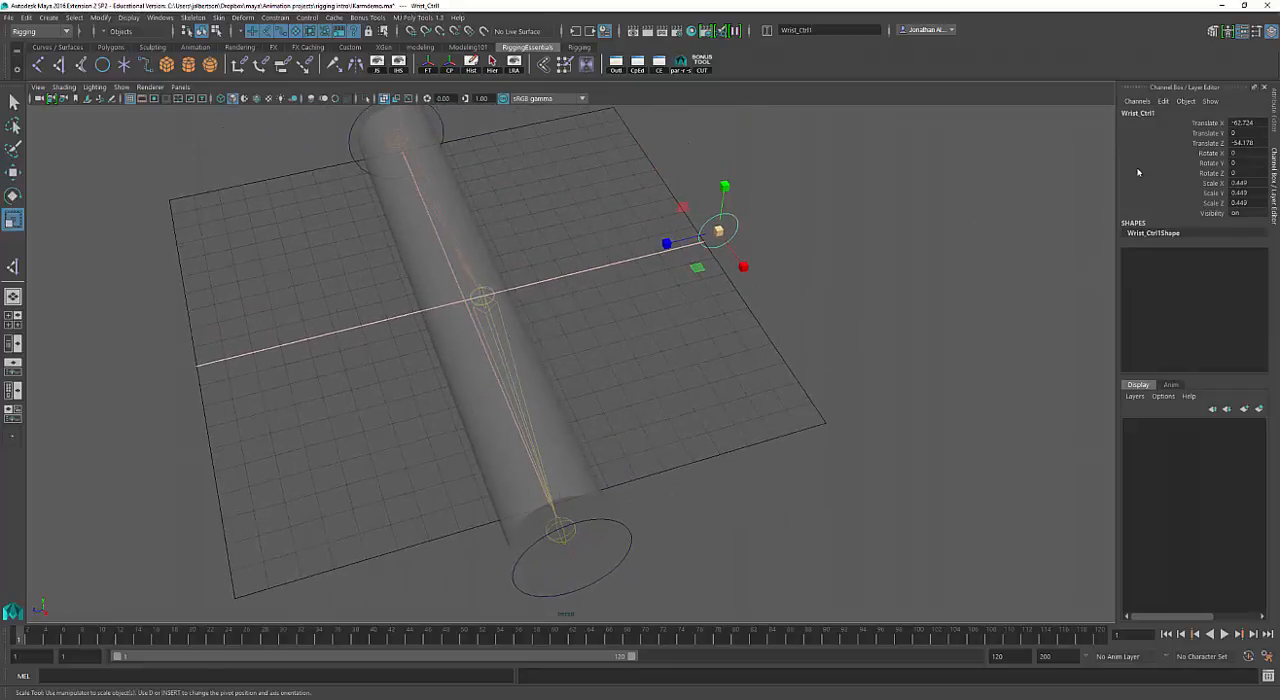
Freeze the small duplicated circle's transformations and rename it Elbow_Ctrl.
{"action": "left_click", "coordinate": [428, 66]}
{"action": "double_click", "coordinate": [1127, 113]}
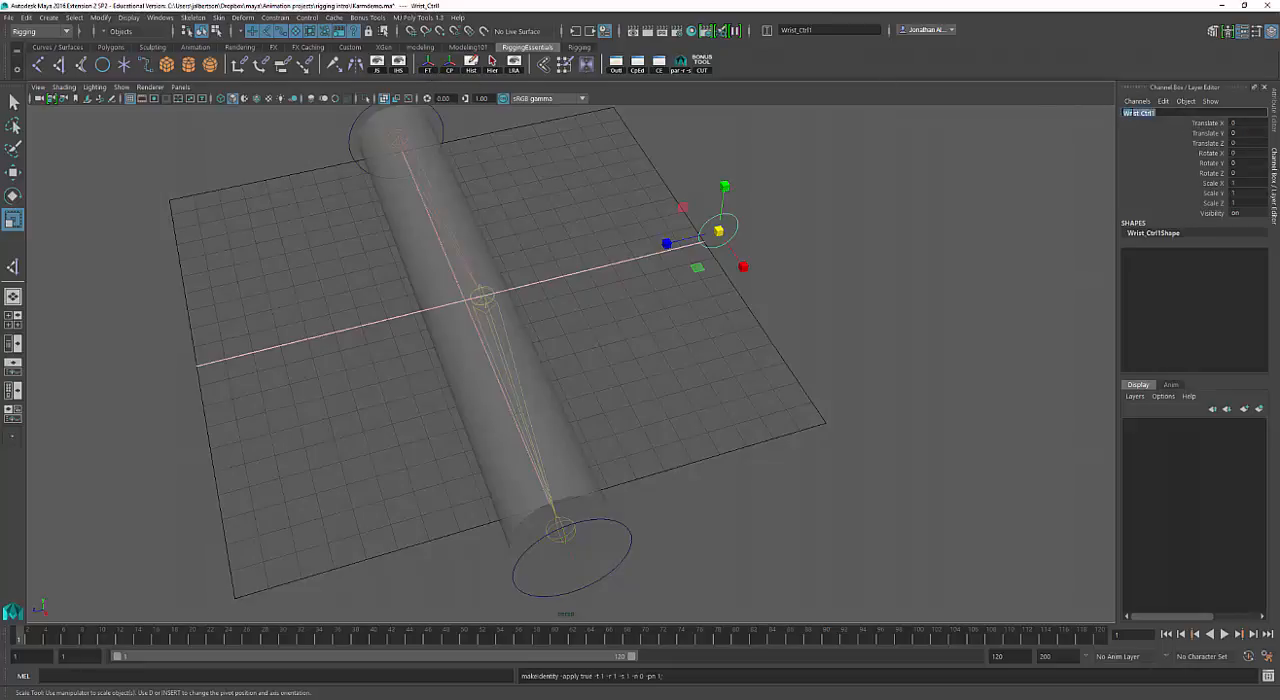
{"action": "left_click_drag", "start_coordinate": [1139, 113], "coordinate": [1050, 114]}
{"action": "key", "text": "Return"}
{"action": "left_click_drag", "start_coordinate": [980, 242], "coordinate": [904, 248], "text": "alt"}
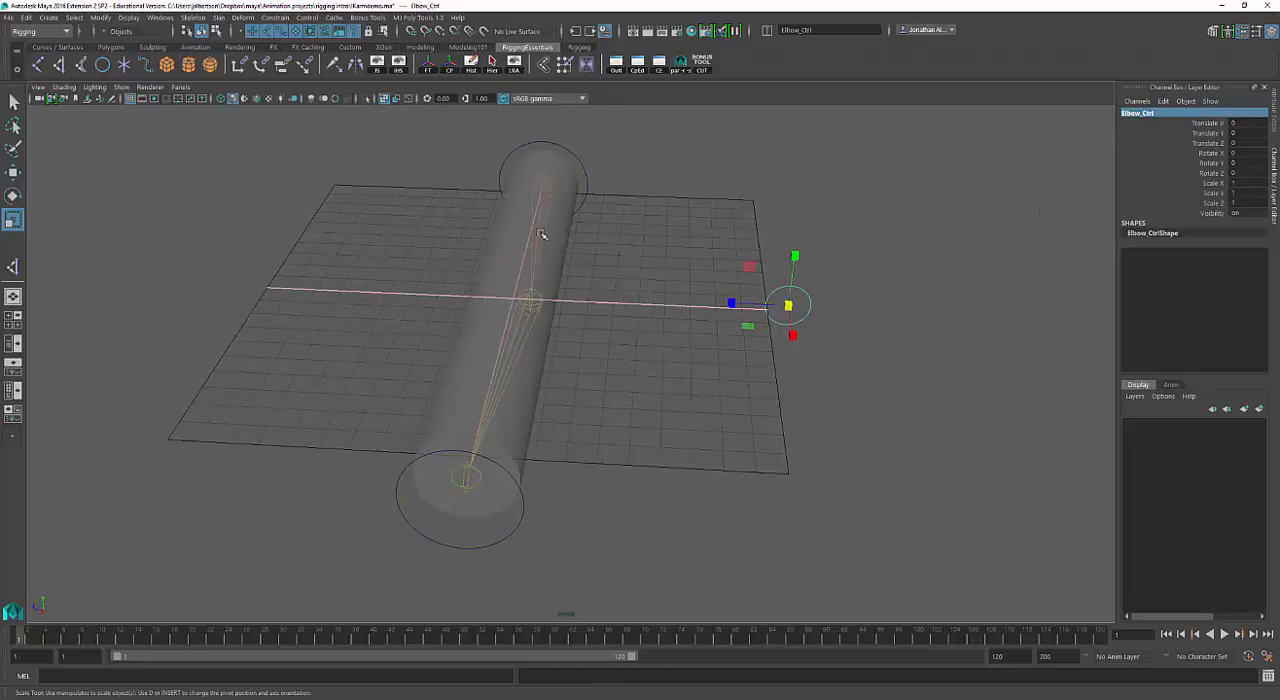
{"action": "left_click_drag", "start_coordinate": [540, 234], "coordinate": [867, 402], "text": "alt"}
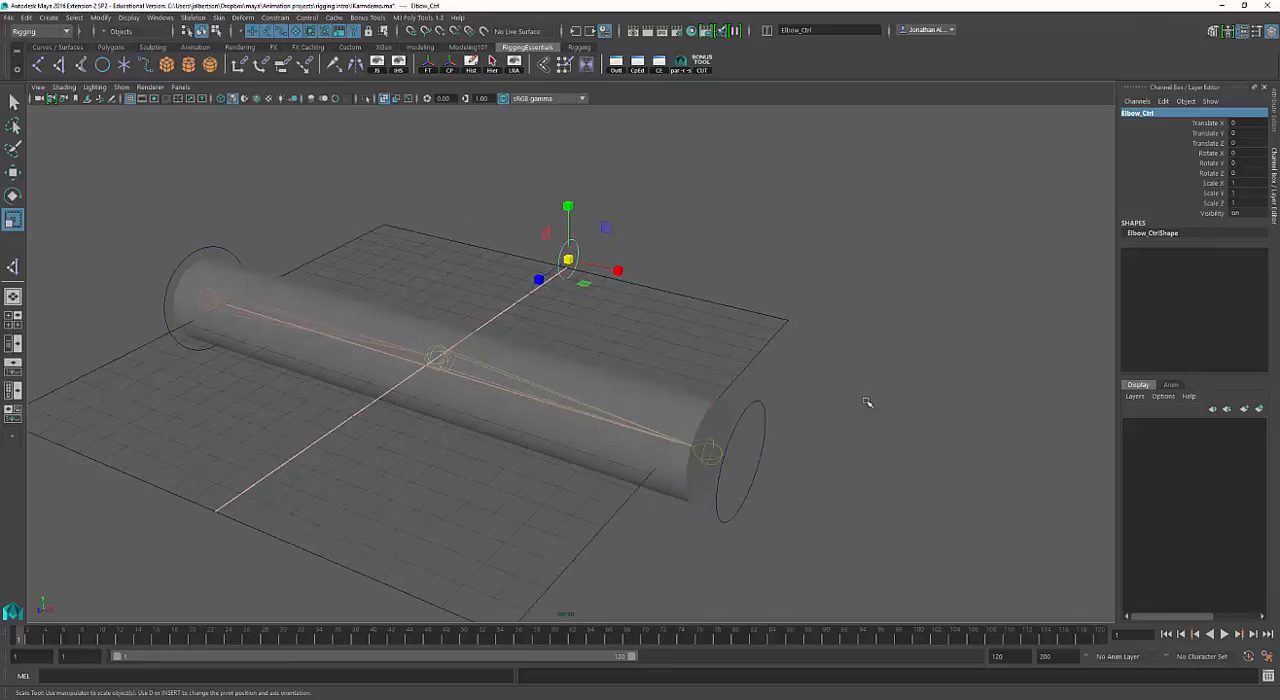
{"action": "left_click", "coordinate": [809, 439]}
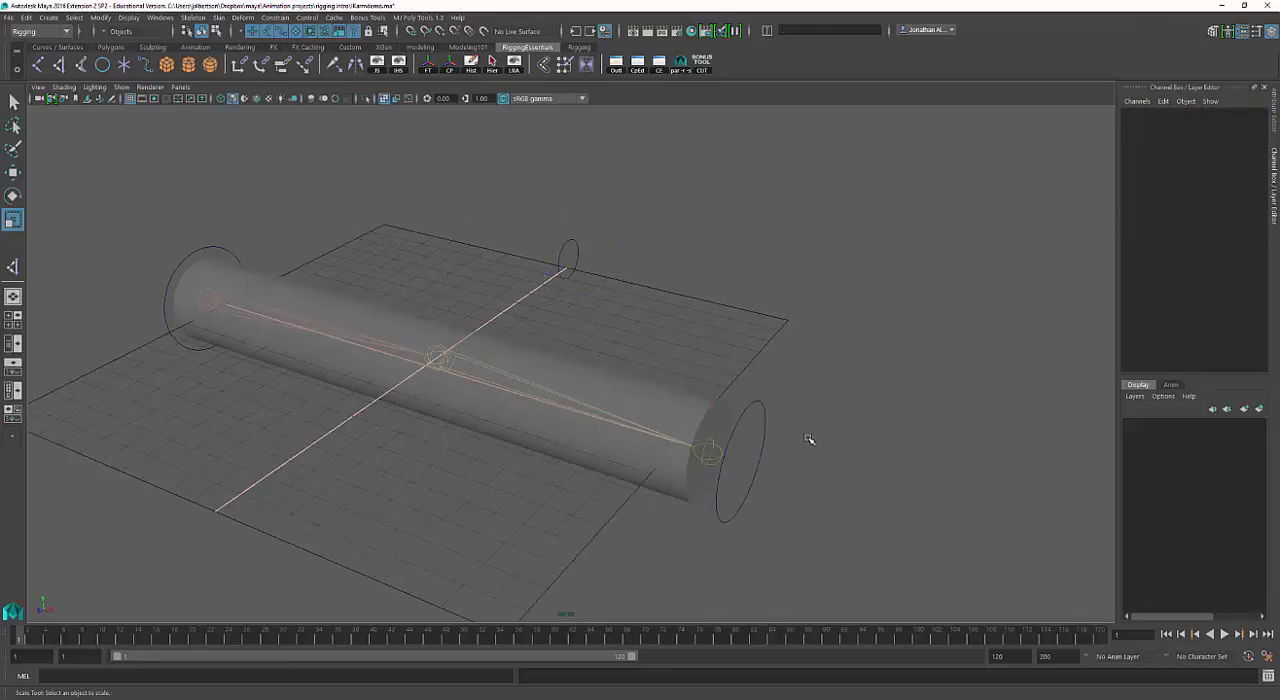
{"action": "left_click_drag", "start_coordinate": [760, 471], "coordinate": [846, 523], "text": "alt"}
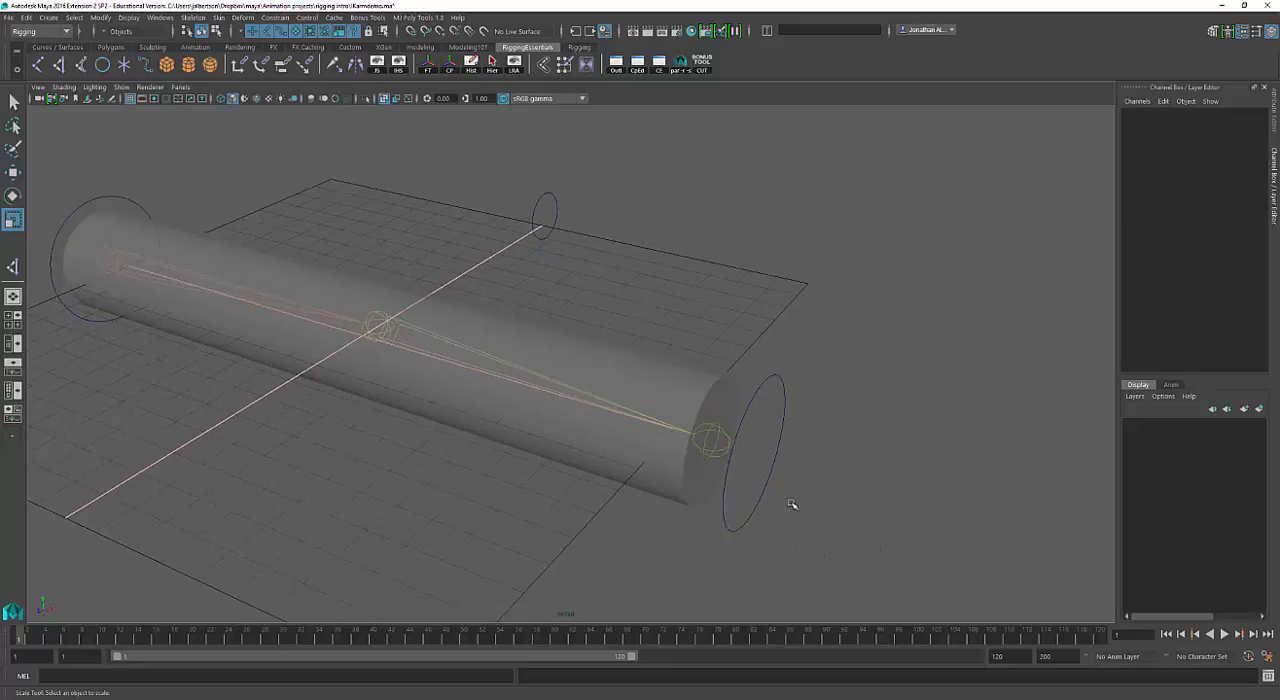
Point-constrain the IK handle to Wrist_Ctrl on all axes, with maintain offset on and a weight of 1.
{"action": "left_click", "coordinate": [766, 478]}
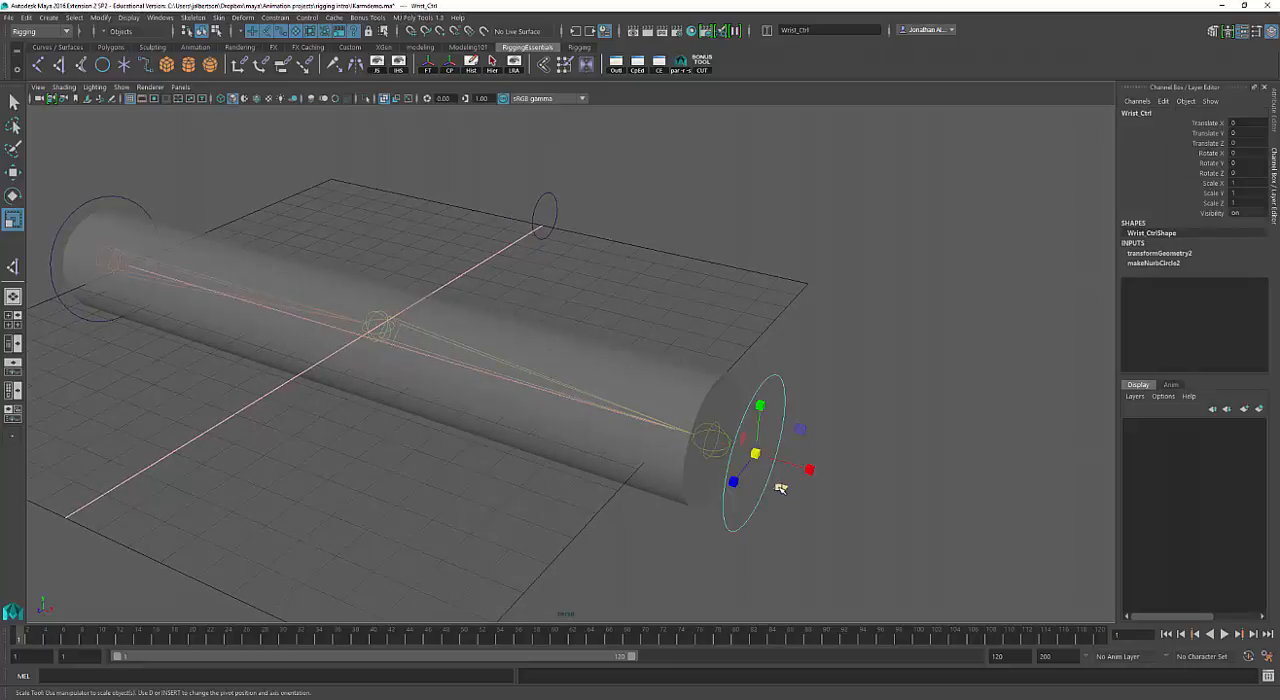
{"action": "key", "text": "q"}
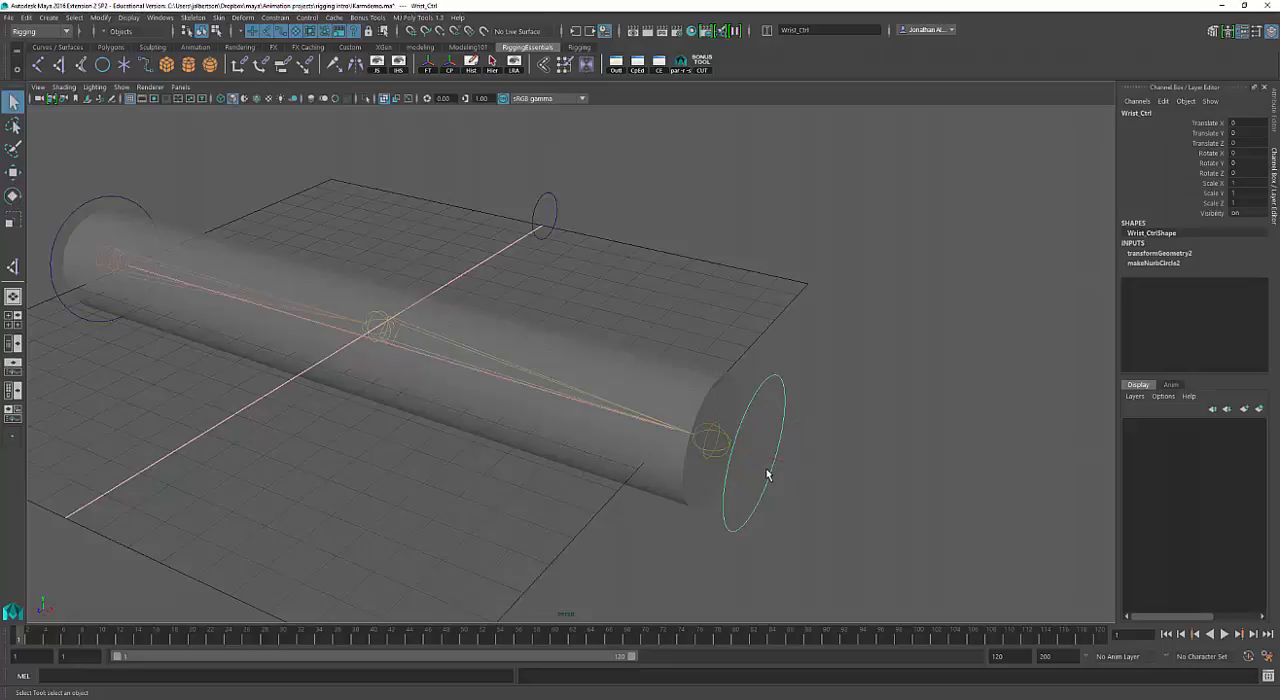
{"action": "left_click", "coordinate": [766, 458]}
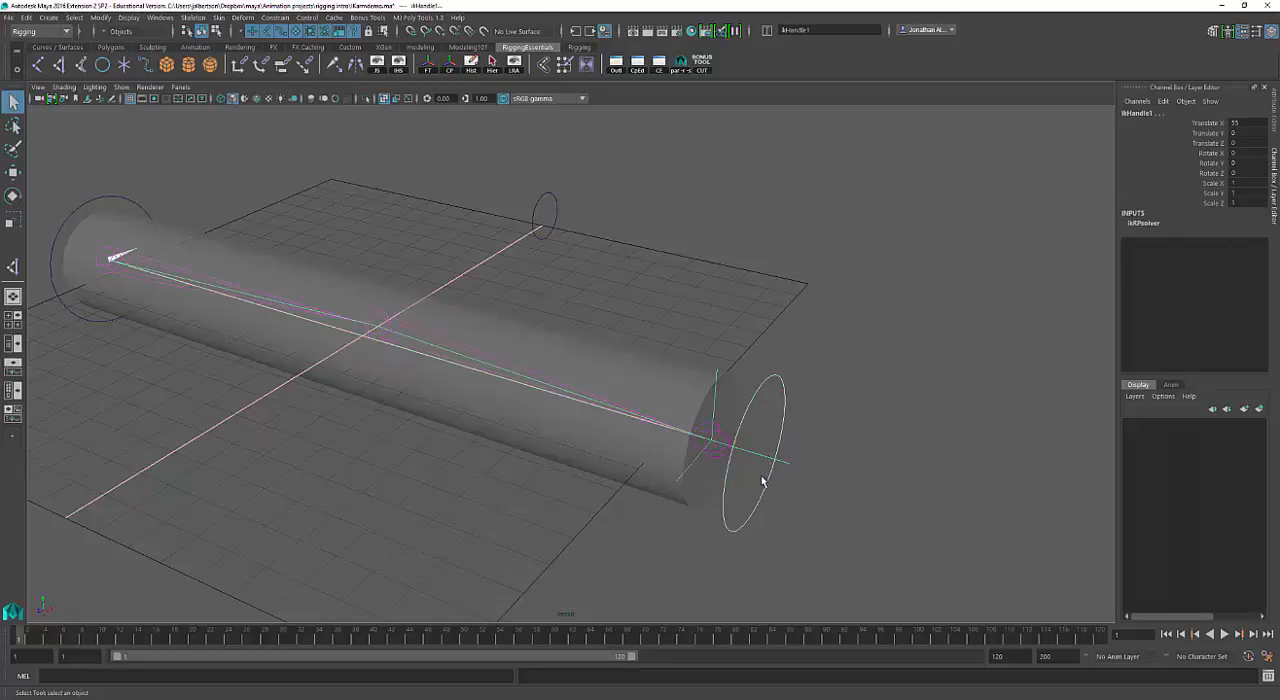
{"action": "left_click", "coordinate": [773, 498]}
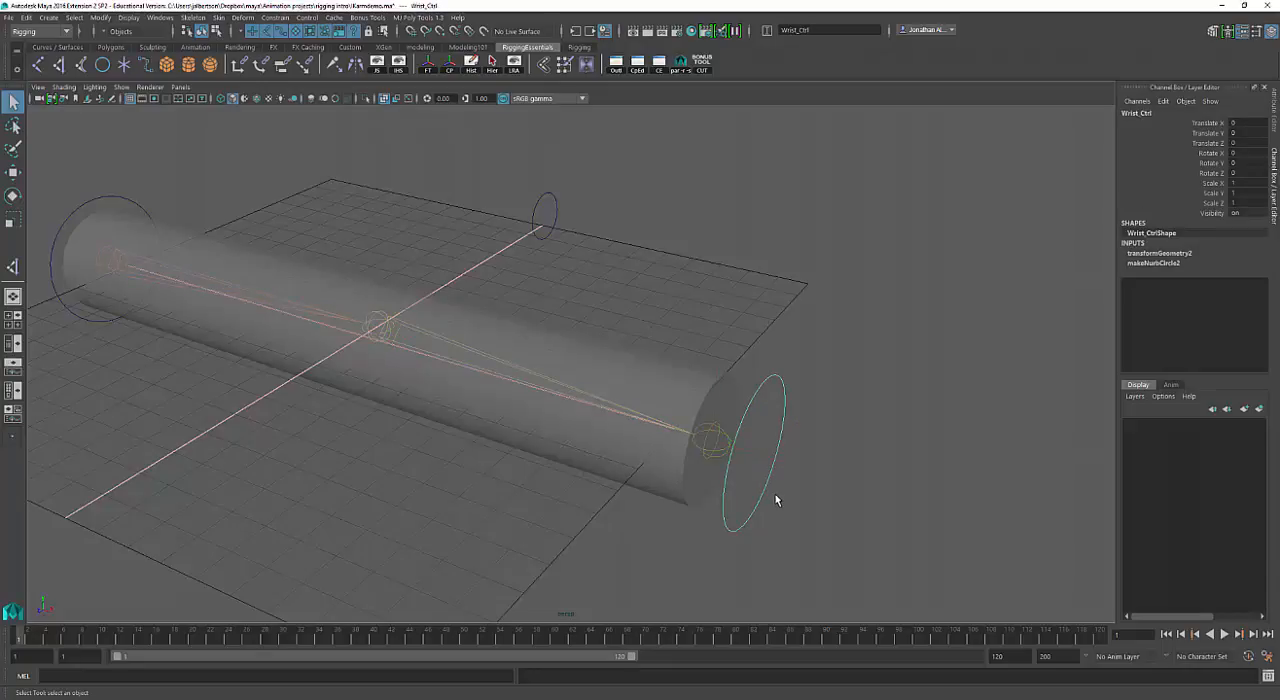
{"action": "left_click", "coordinate": [762, 455]}
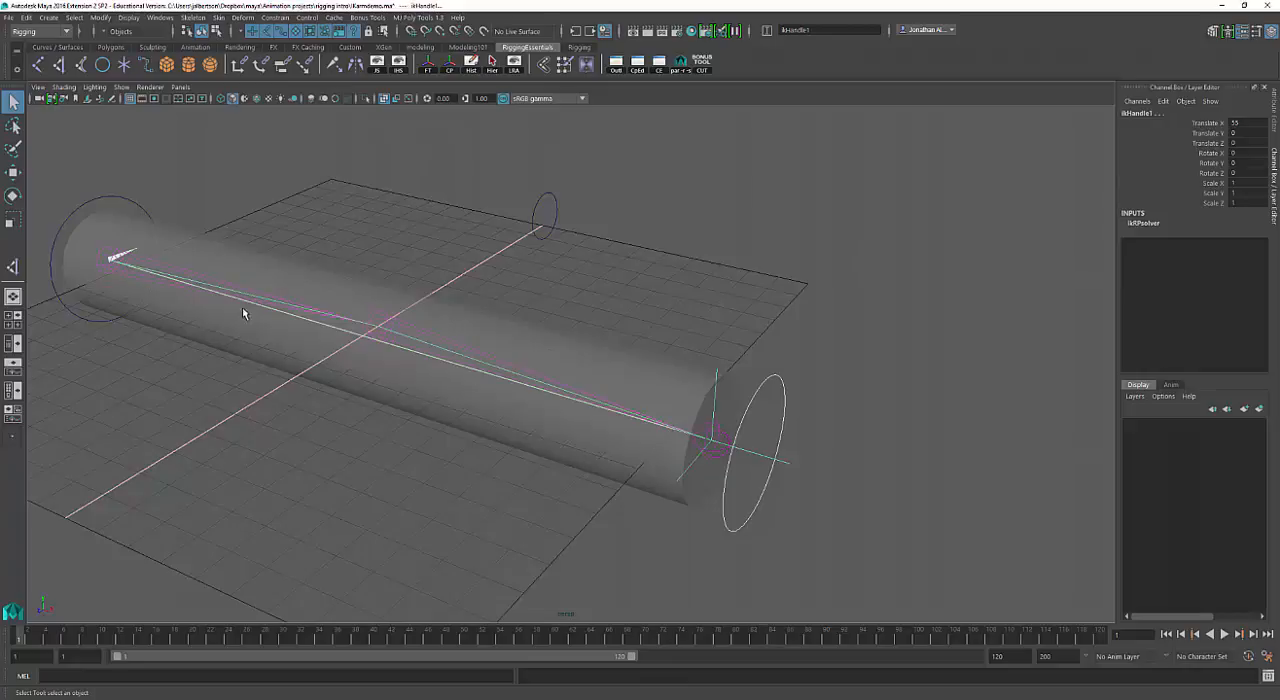
{"action": "right_click_drag", "start_coordinate": [551, 300], "coordinate": [484, 285], "text": "alt"}
{"action": "middle_click_drag", "start_coordinate": [484, 285], "coordinate": [536, 268], "text": "alt"}
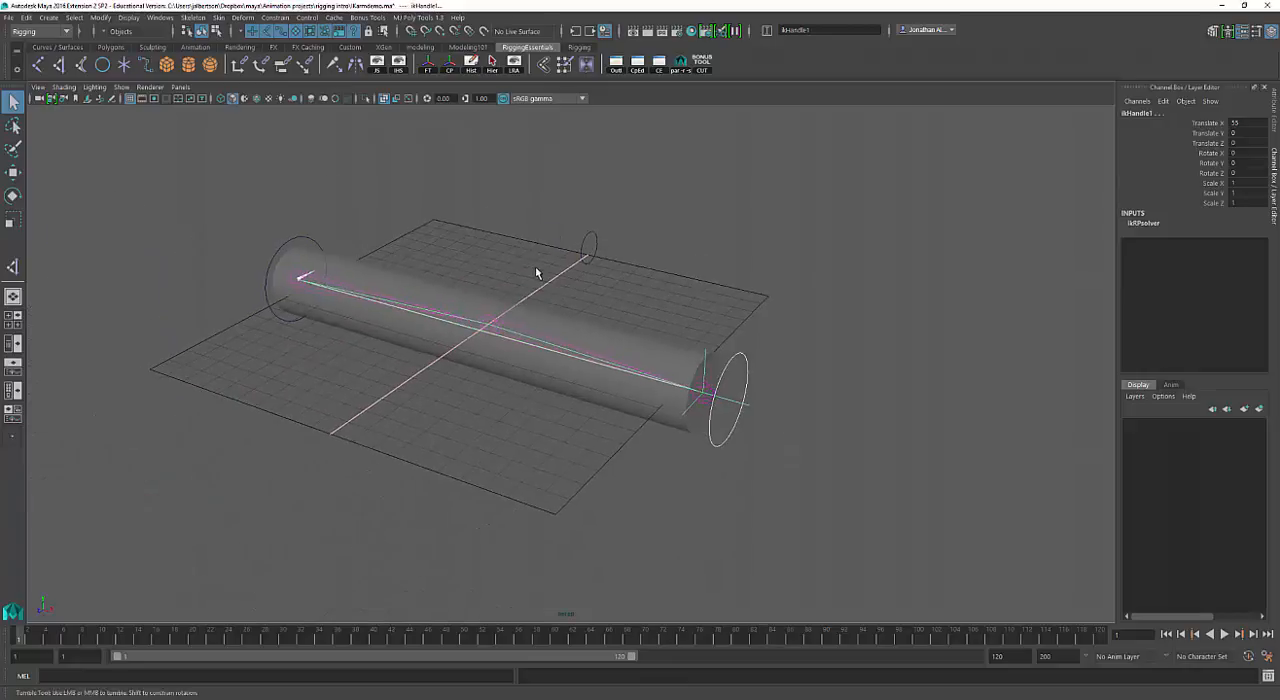
{"action": "left_click_drag", "start_coordinate": [536, 268], "coordinate": [536, 277], "text": "alt"}
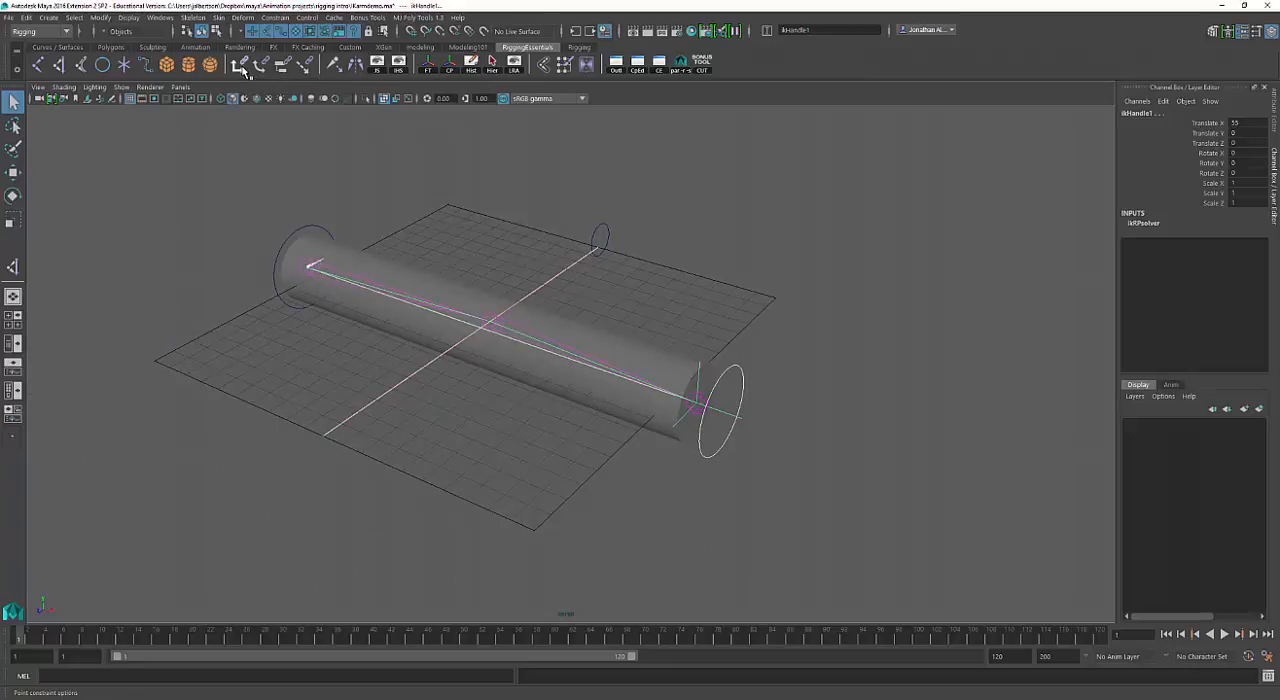
{"action": "left_click_drag", "start_coordinate": [743, 117], "coordinate": [913, 133]}
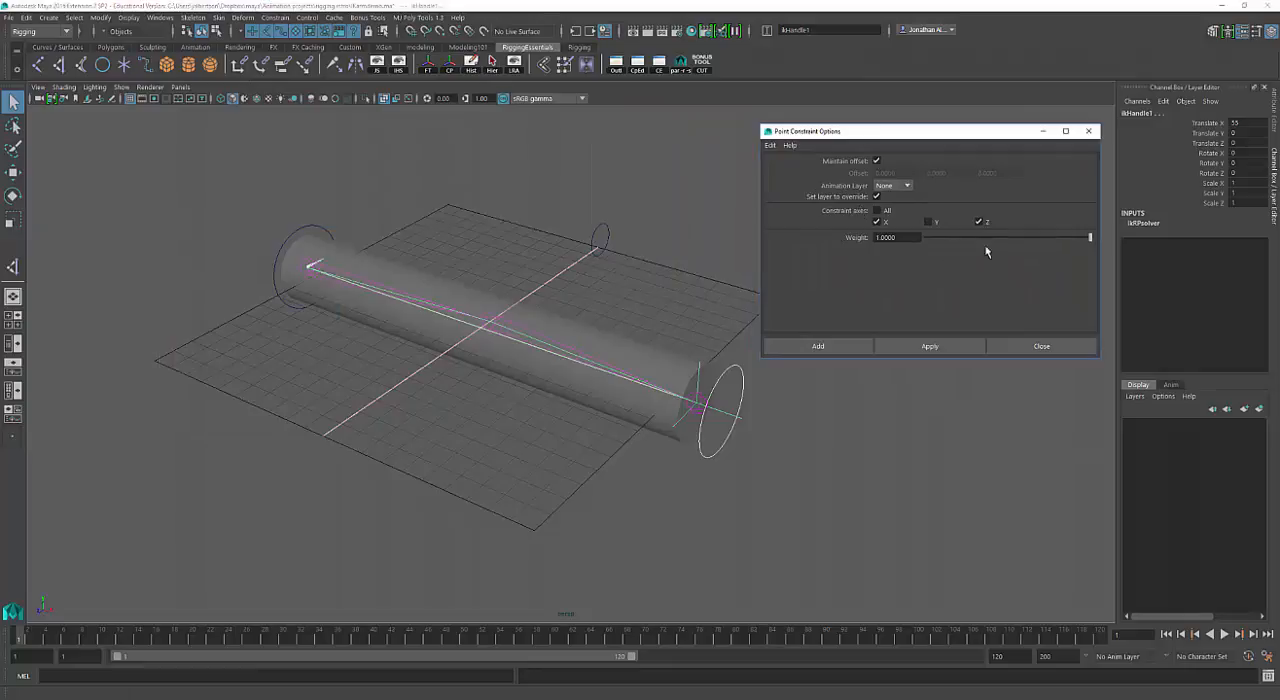
{"action": "left_click", "coordinate": [940, 350]}
Move Wrist_Ctrl toward the shoulder to test that the arm follows, and undo the move.
{"action": "left_click", "coordinate": [800, 458]}
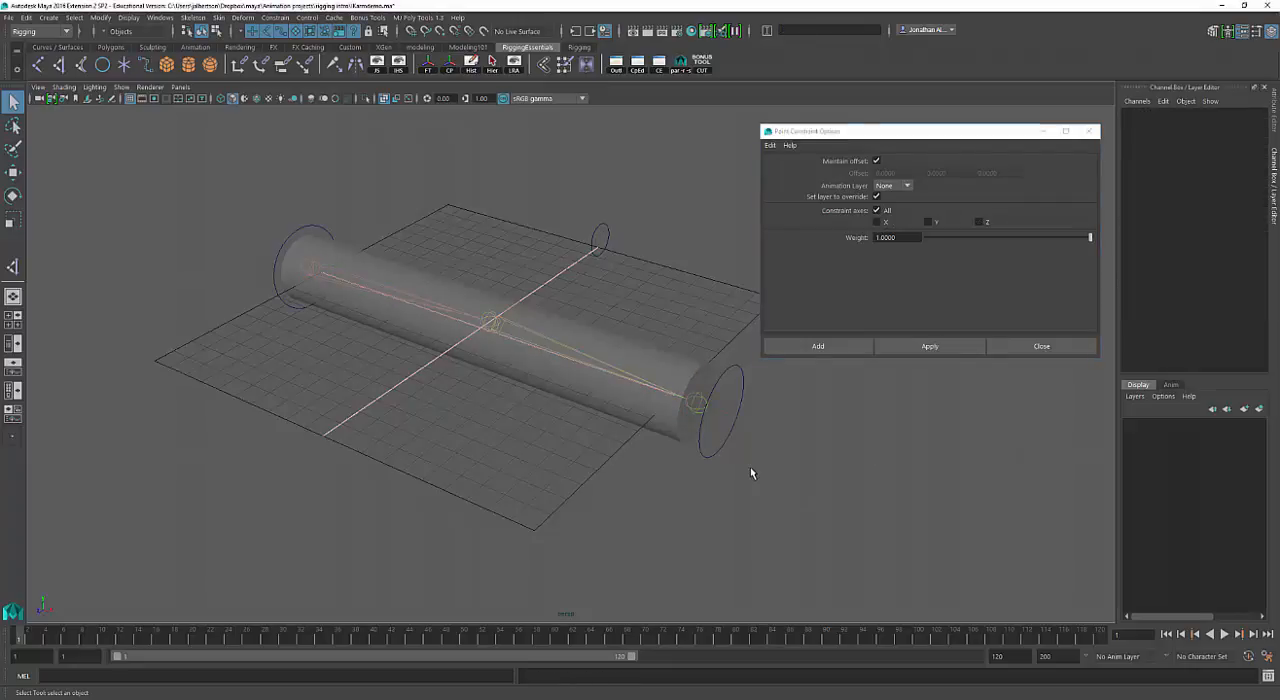
{"action": "left_click", "coordinate": [722, 445]}
{"action": "key", "text": "e"}
{"action": "key", "text": "w"}
{"action": "left_click_drag", "start_coordinate": [723, 425], "coordinate": [613, 372]}
{"action": "key", "text": "ctrl+z"}
{"action": "right_click_drag", "start_coordinate": [713, 363], "coordinate": [779, 376], "text": "alt"}
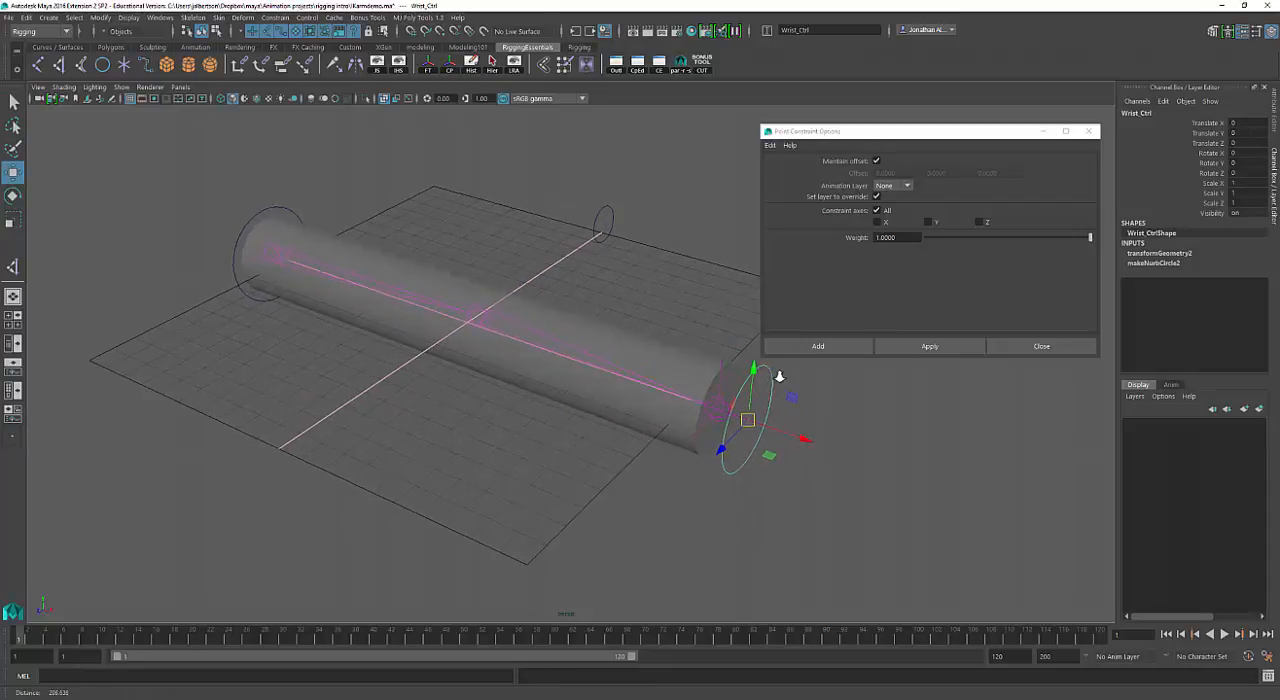
{"action": "left_click_drag", "start_coordinate": [779, 376], "coordinate": [743, 420], "text": "alt"}
{"action": "key", "text": "q"}
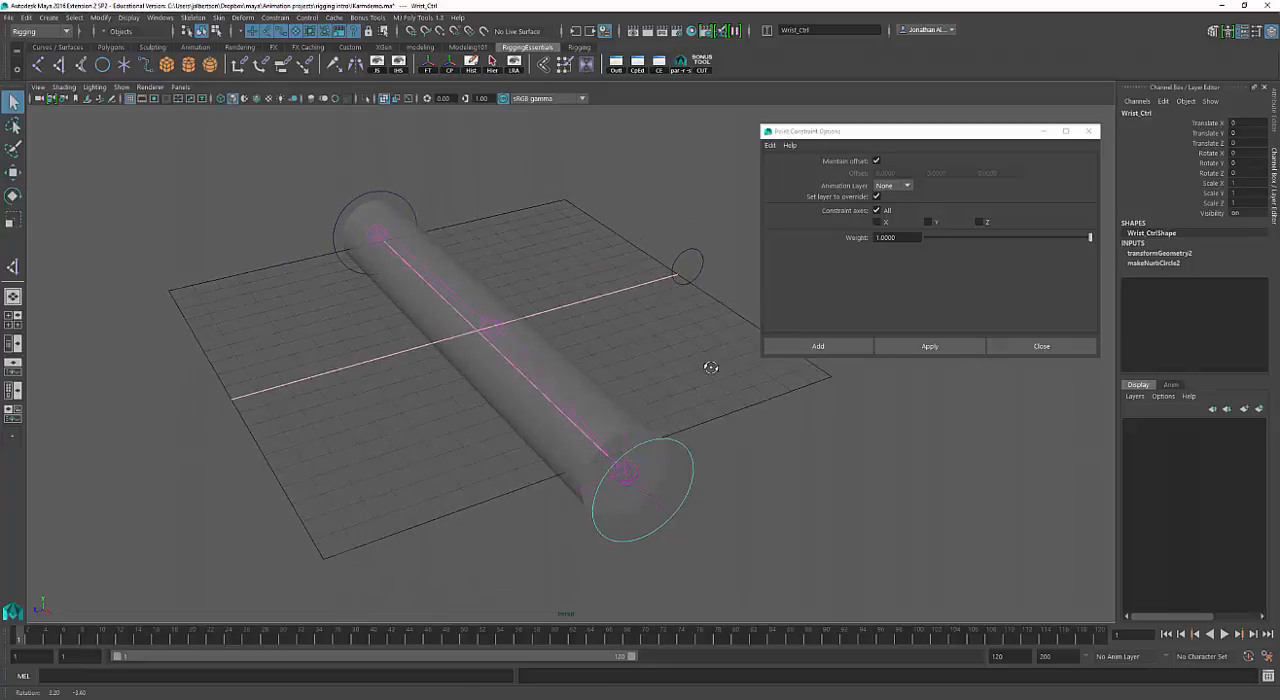
{"action": "left_click_drag", "start_coordinate": [710, 367], "coordinate": [738, 367], "text": "alt"}
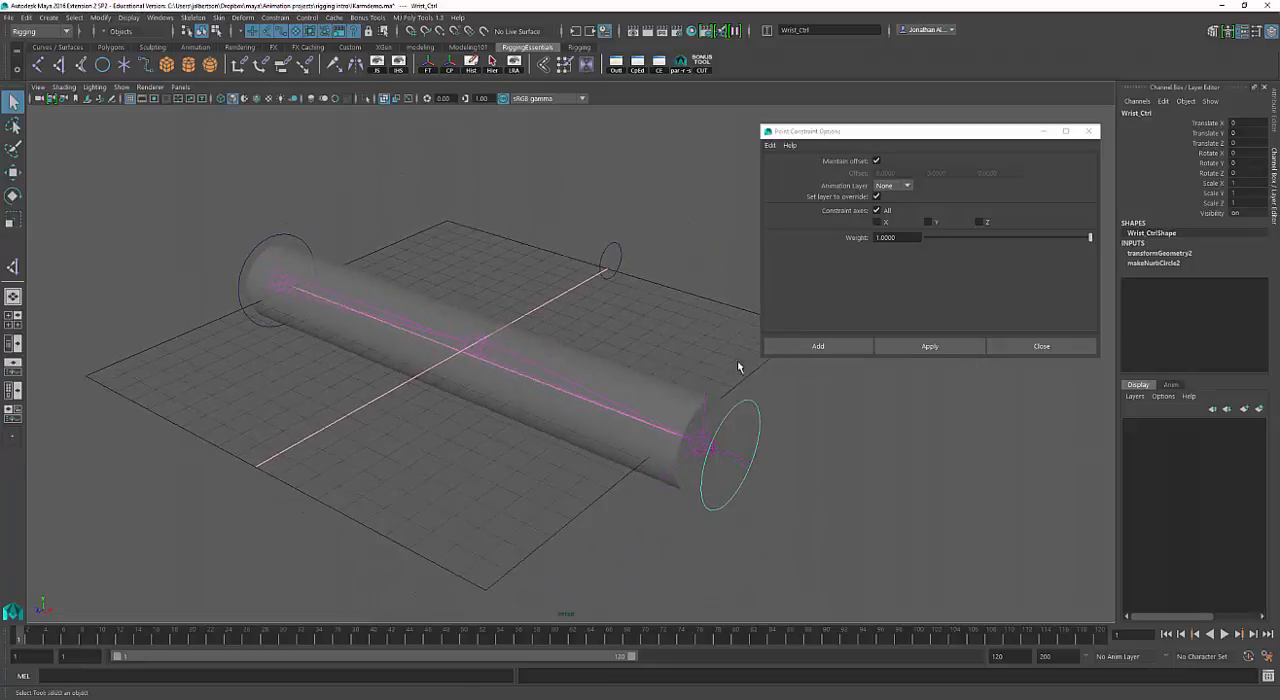
Apply a pole vector constraint of weight 1 from Elbow_Ctrl to the IK handle.
{"action": "left_click_drag", "start_coordinate": [643, 271], "coordinate": [590, 288]}
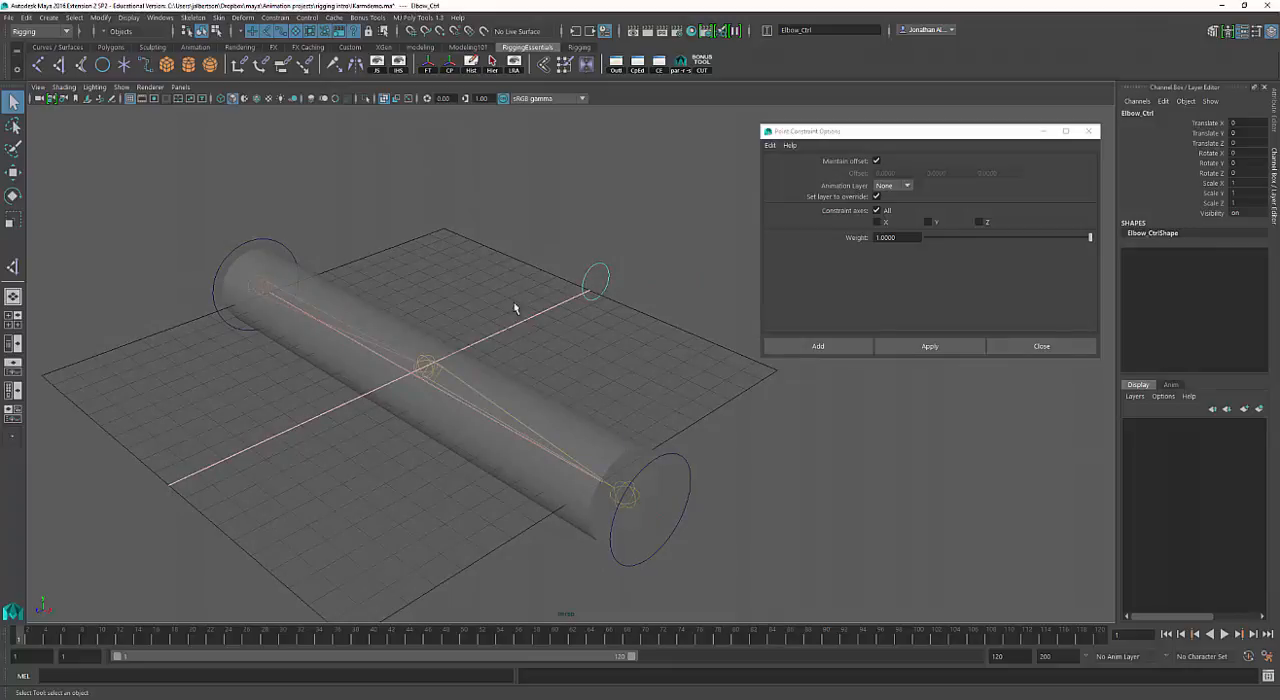
{"action": "left_click_drag", "start_coordinate": [515, 299], "coordinate": [531, 320], "text": "alt"}
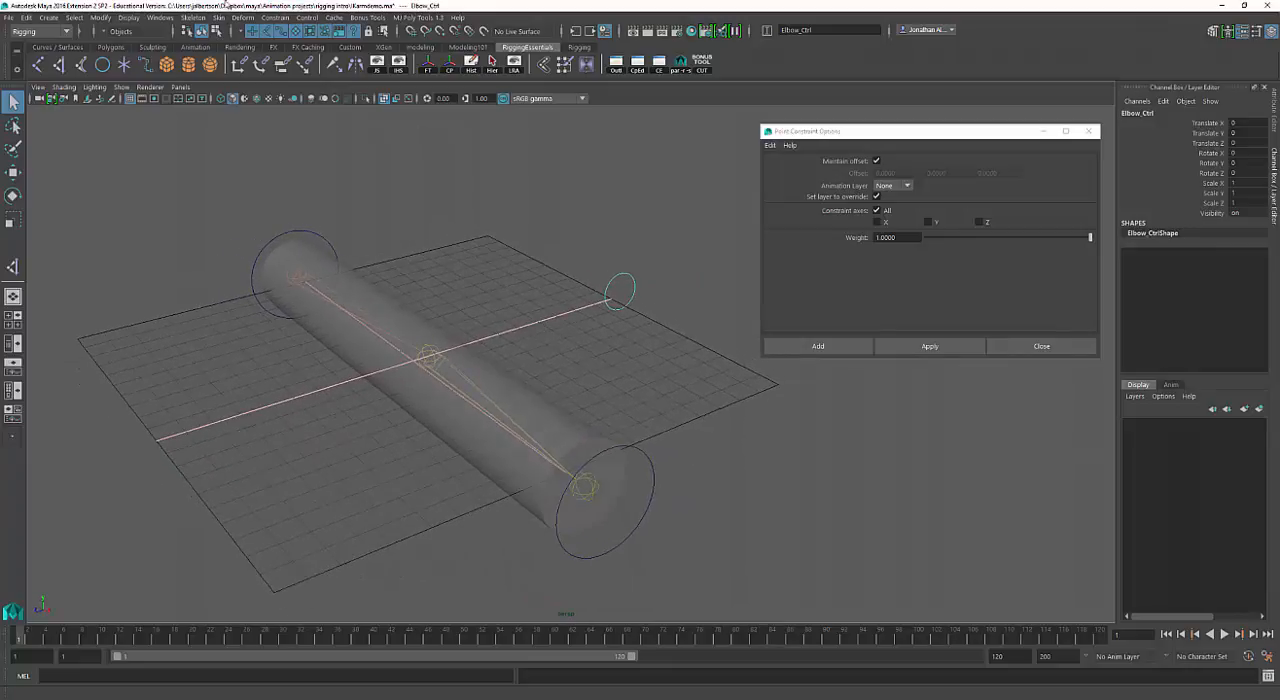
{"action": "left_click", "coordinate": [273, 18]}
{"action": "left_click", "coordinate": [290, 26]}
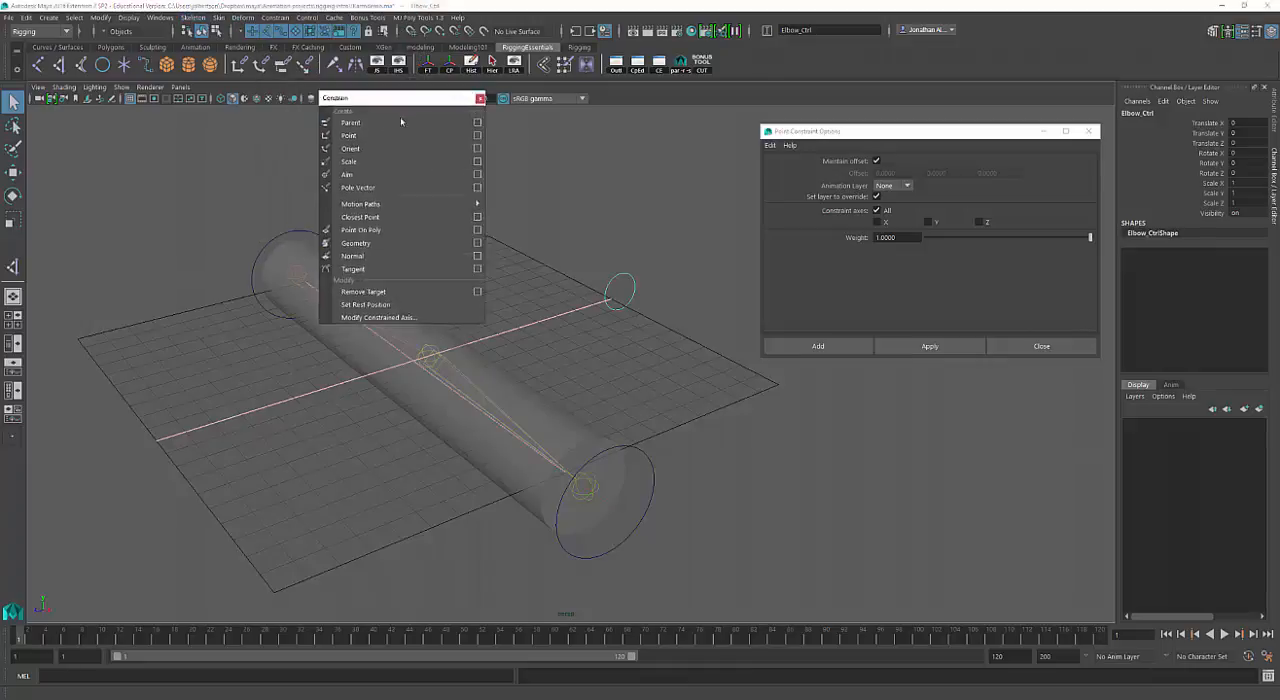
{"action": "left_click_drag", "start_coordinate": [412, 98], "coordinate": [966, 159]}
{"action": "left_click", "coordinate": [1005, 256]}
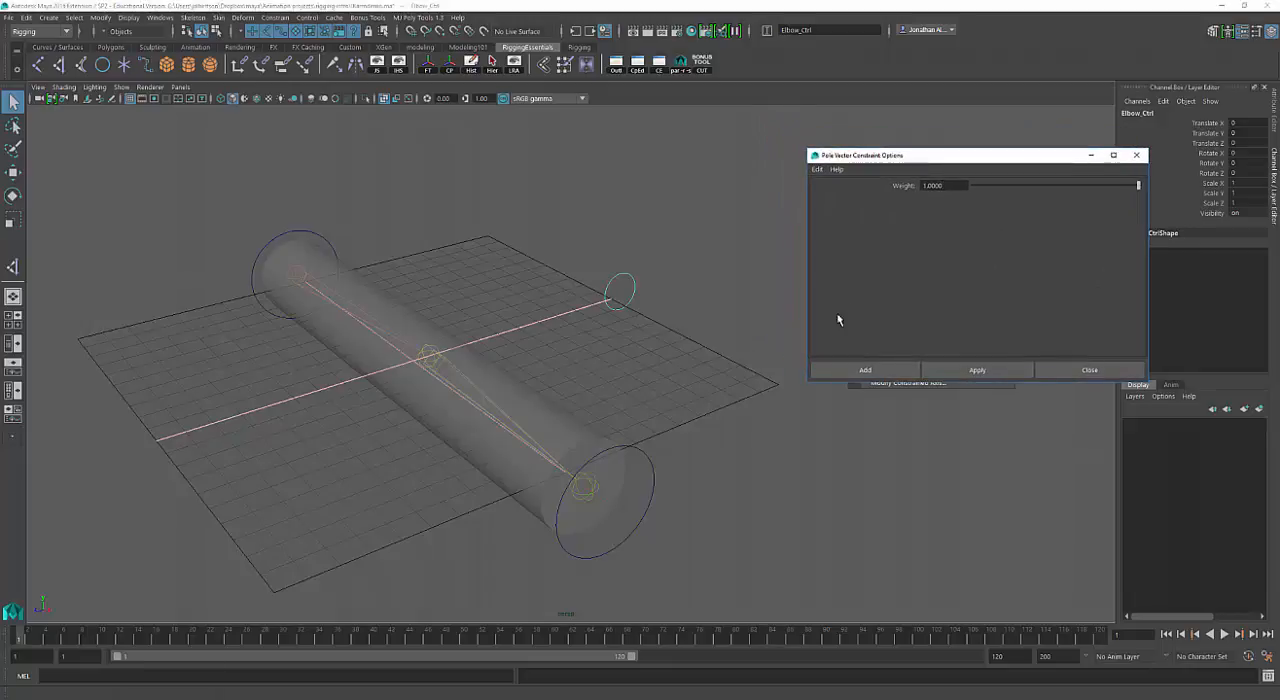
{"action": "left_click", "coordinate": [630, 292]}
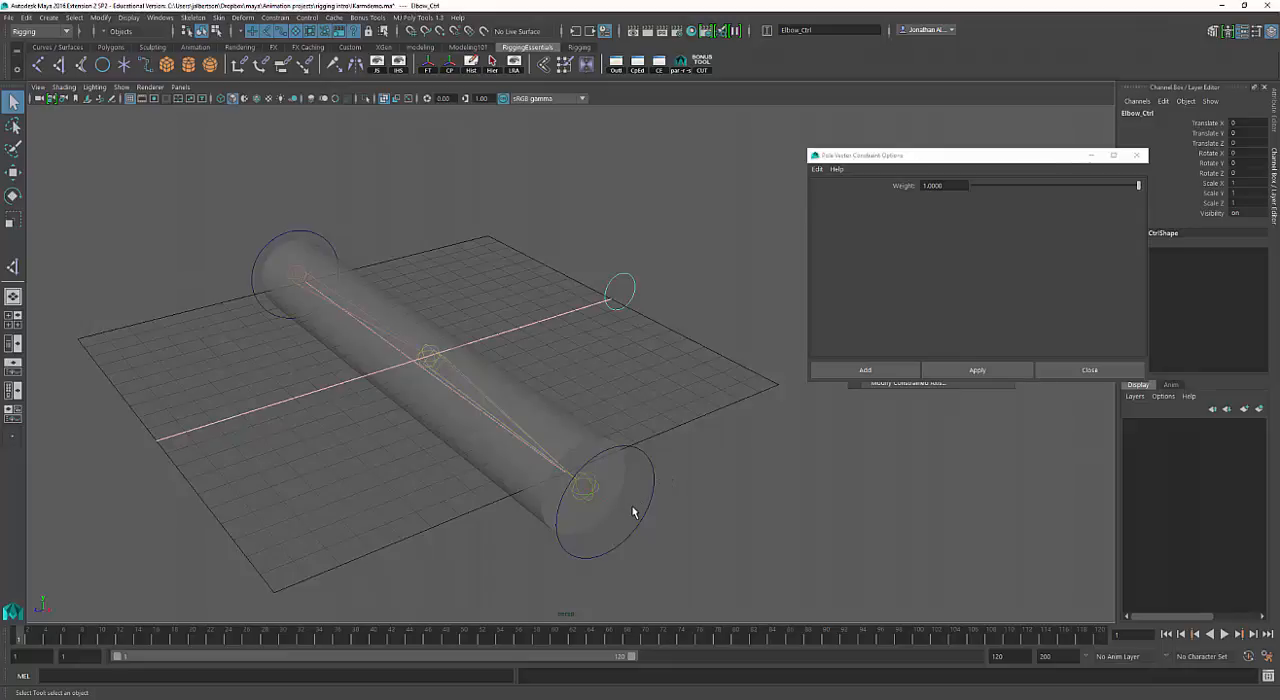
{"action": "left_click_drag", "start_coordinate": [632, 512], "coordinate": [659, 522], "text": "alt"}
{"action": "left_click", "coordinate": [662, 522]}
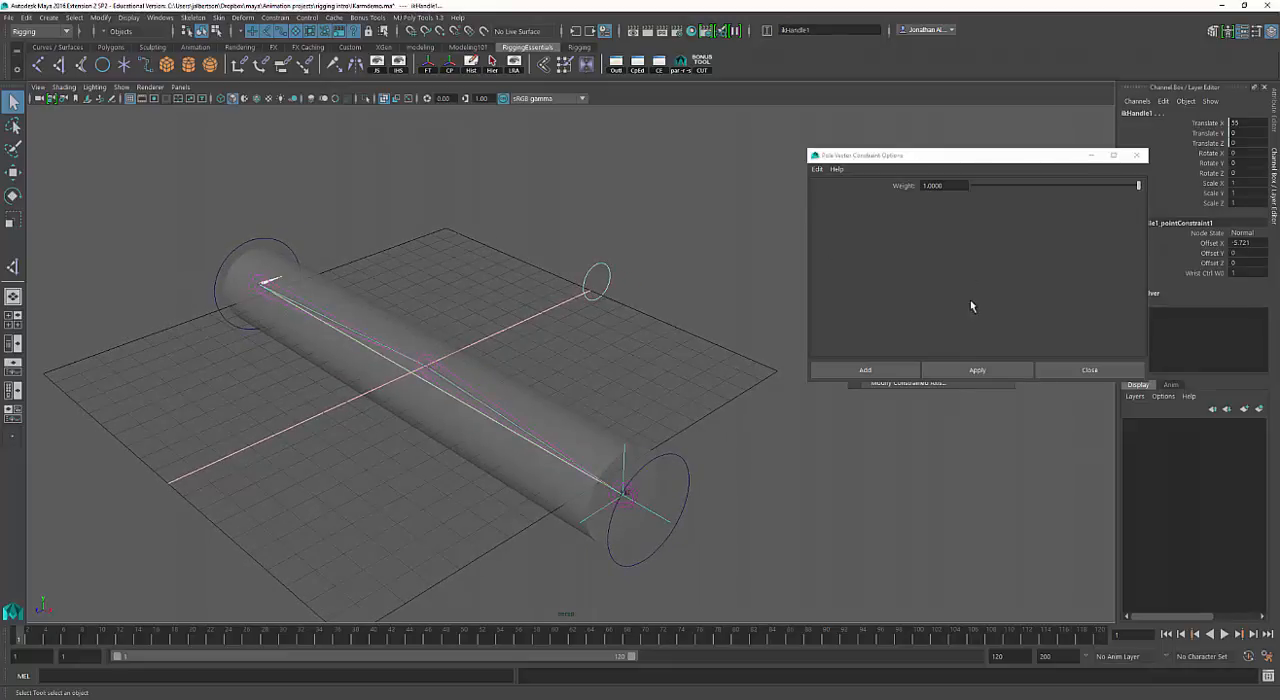
{"action": "left_click", "coordinate": [977, 372]}
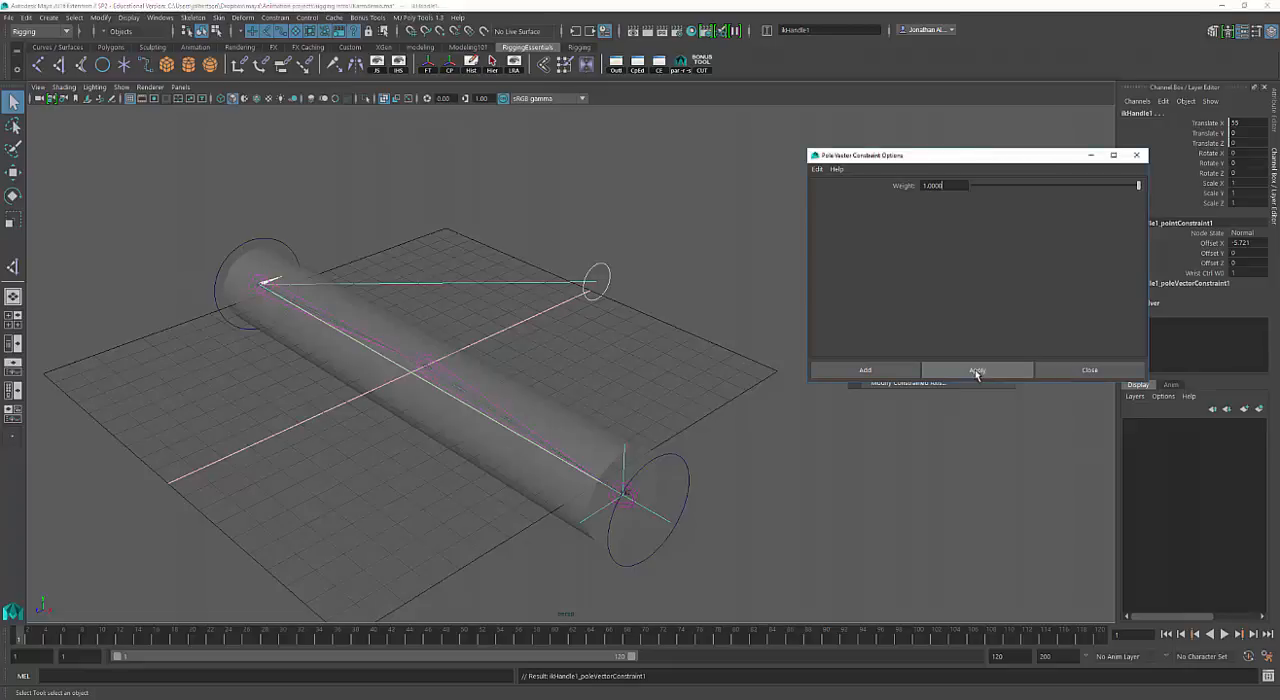
Move Wrist_Ctrl up and toward the shoulder, to about X -19.28, Y 24.60, Z -1.71, to test the arm's bend.
{"action": "left_click_drag", "start_coordinate": [740, 362], "coordinate": [597, 363], "text": "alt"}
{"action": "right_click_drag", "start_coordinate": [598, 363], "coordinate": [1002, 369], "text": "alt"}
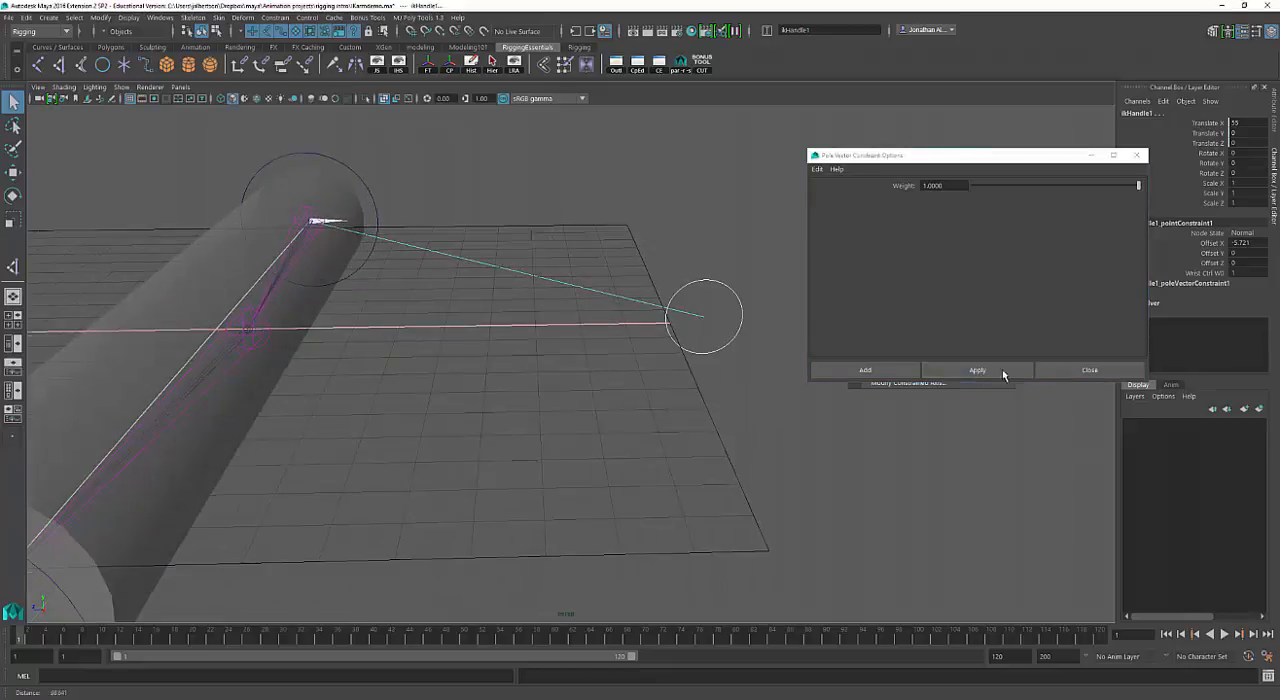
{"action": "left_click", "coordinate": [561, 318]}
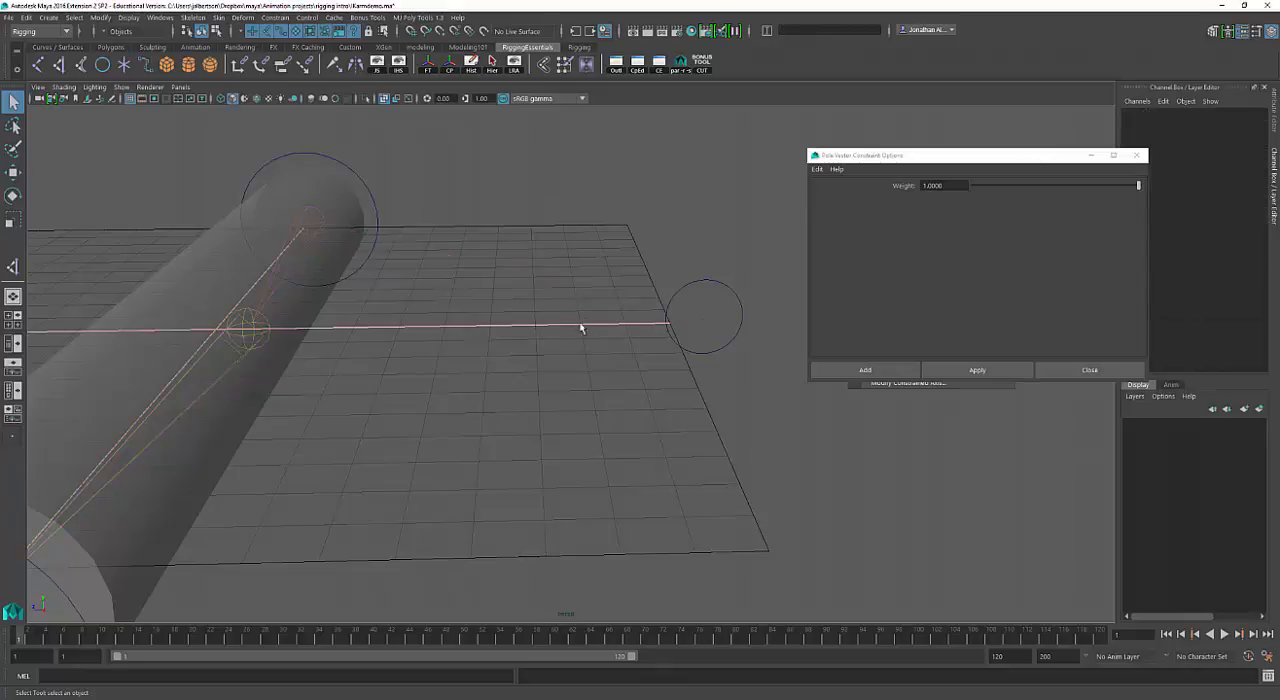
{"action": "left_click_drag", "start_coordinate": [614, 280], "coordinate": [572, 314]}
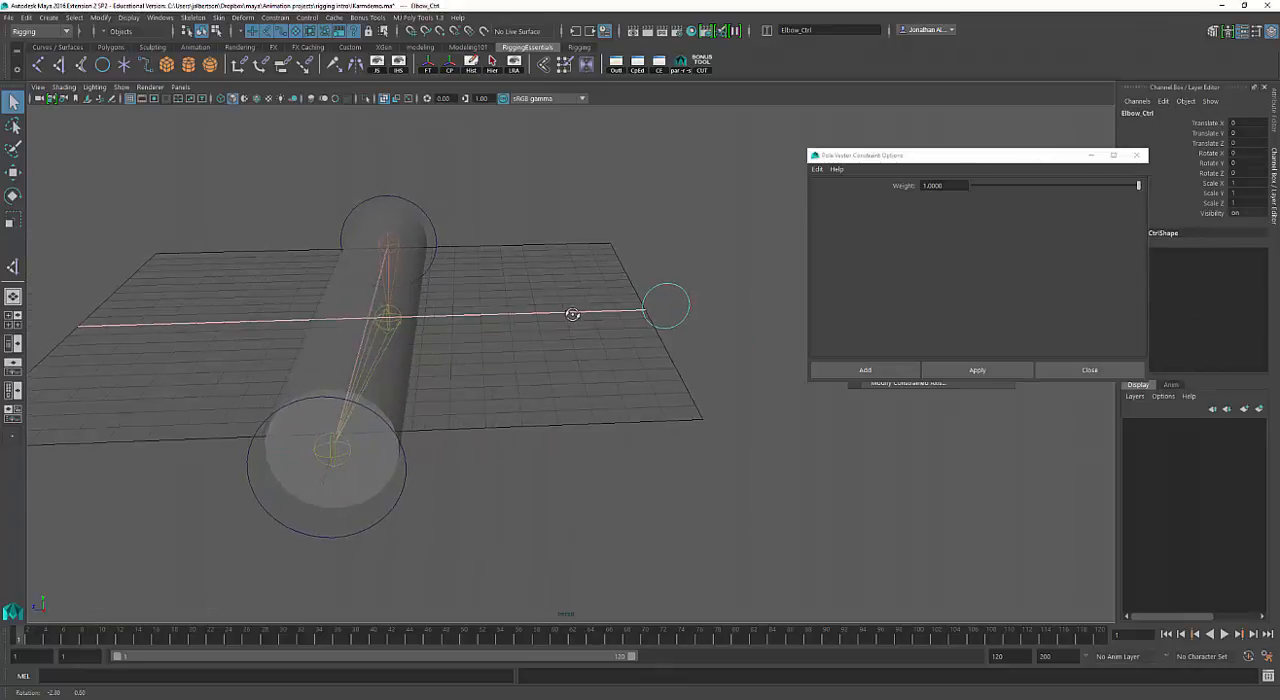
{"action": "left_click_drag", "start_coordinate": [369, 425], "coordinate": [263, 433], "text": "alt"}
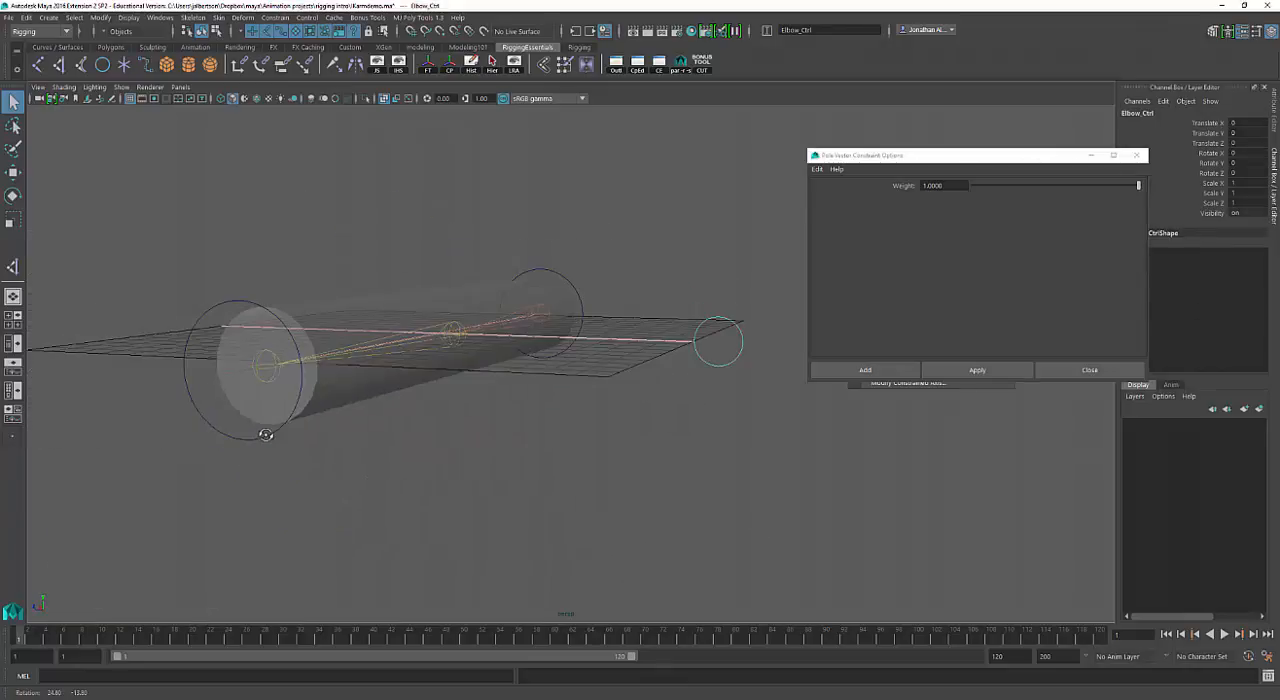
{"action": "left_click", "coordinate": [212, 370]}
{"action": "left_click_drag", "start_coordinate": [214, 363], "coordinate": [734, 423], "text": "alt"}
{"action": "left_click", "coordinate": [669, 451]}
{"action": "key", "text": "w"}
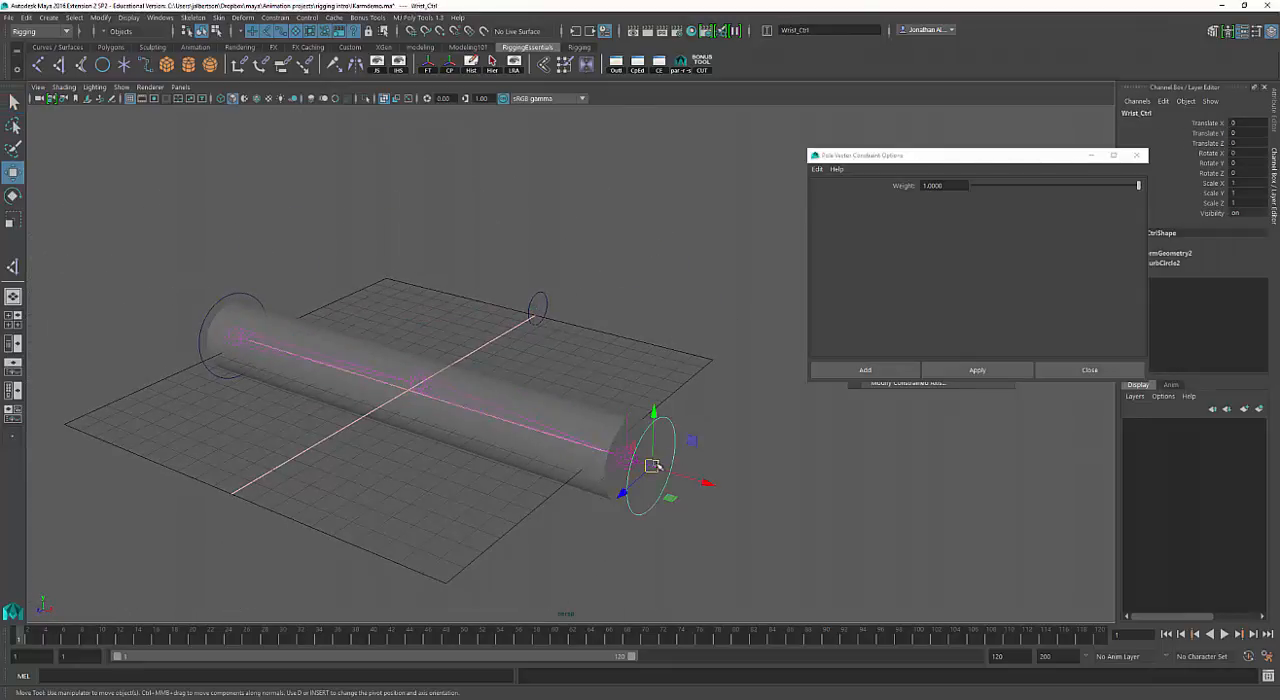
{"action": "left_click_drag", "start_coordinate": [652, 465], "coordinate": [525, 359]}
Raise Elbow_Ctrl to about Y 24.34 to swing the bent elbow upward.
{"action": "left_click", "coordinate": [673, 362]}
{"action": "left_click_drag", "start_coordinate": [676, 364], "coordinate": [697, 204], "text": "alt"}
{"action": "left_click_drag", "start_coordinate": [369, 374], "coordinate": [384, 412], "text": "alt"}
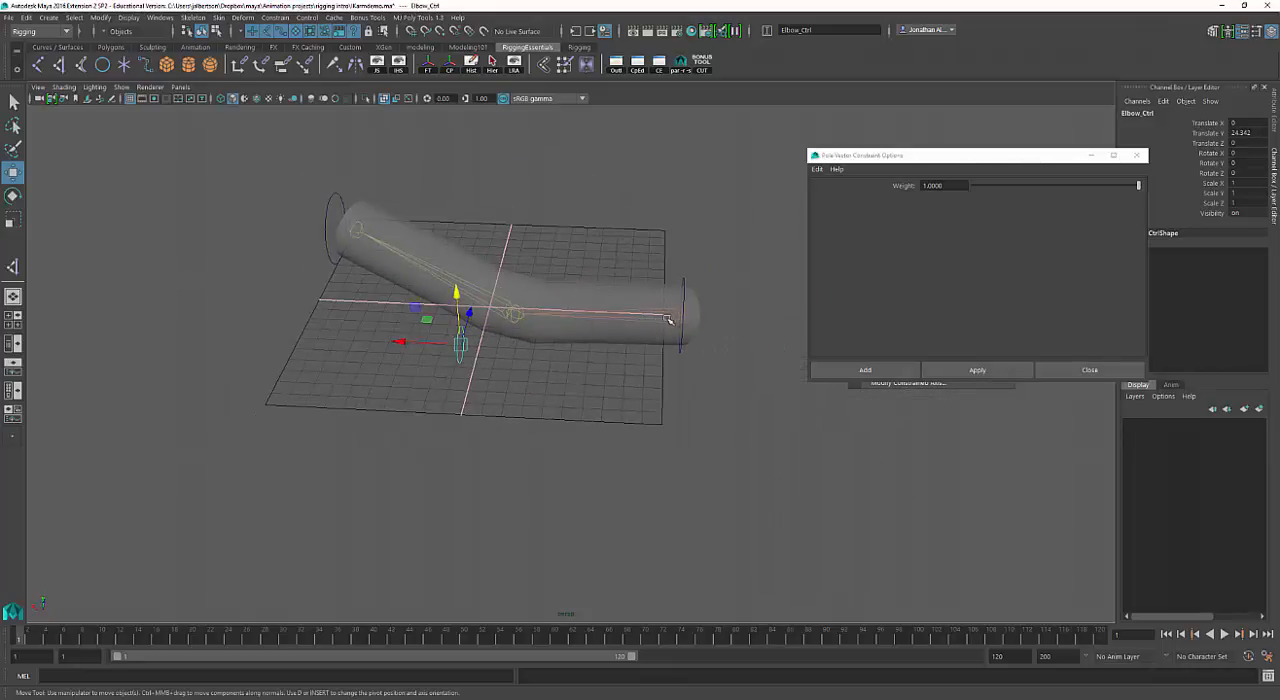
Select the IK handle, root joint and Wrist_Ctrl in turn and examine the bent arm from several angles.
{"action": "left_click", "coordinate": [675, 318]}
{"action": "key", "text": "q"}
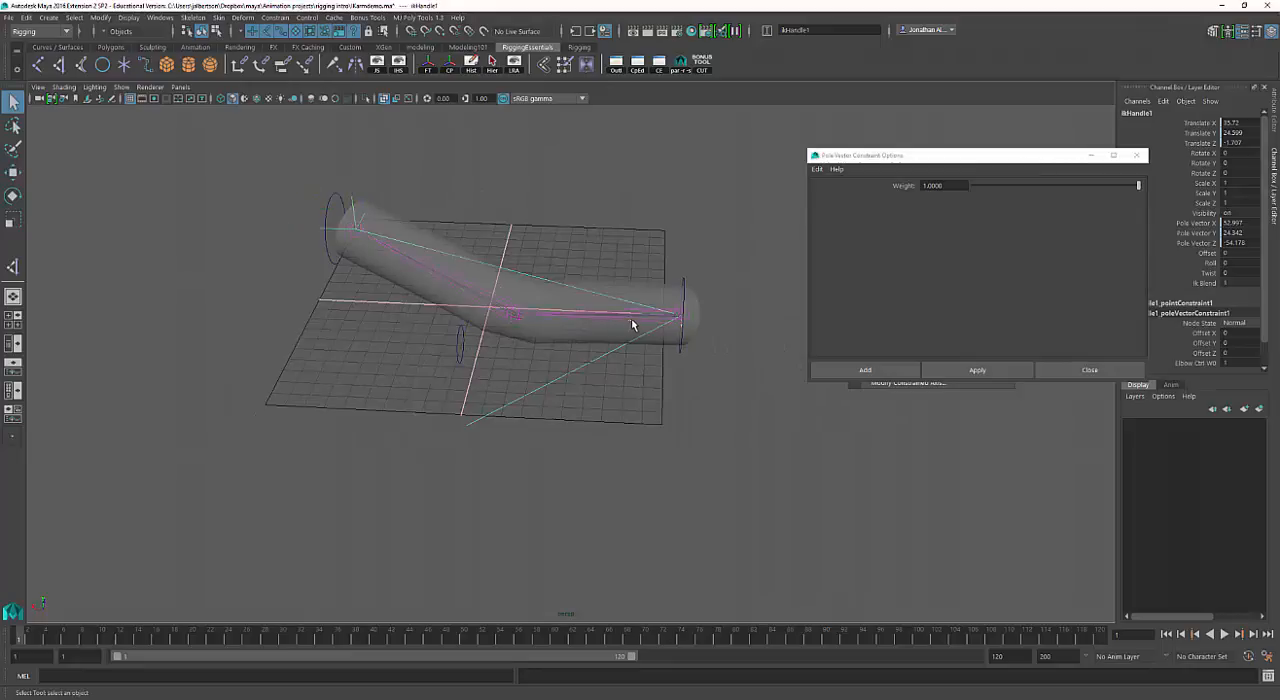
{"action": "left_click", "coordinate": [655, 325]}
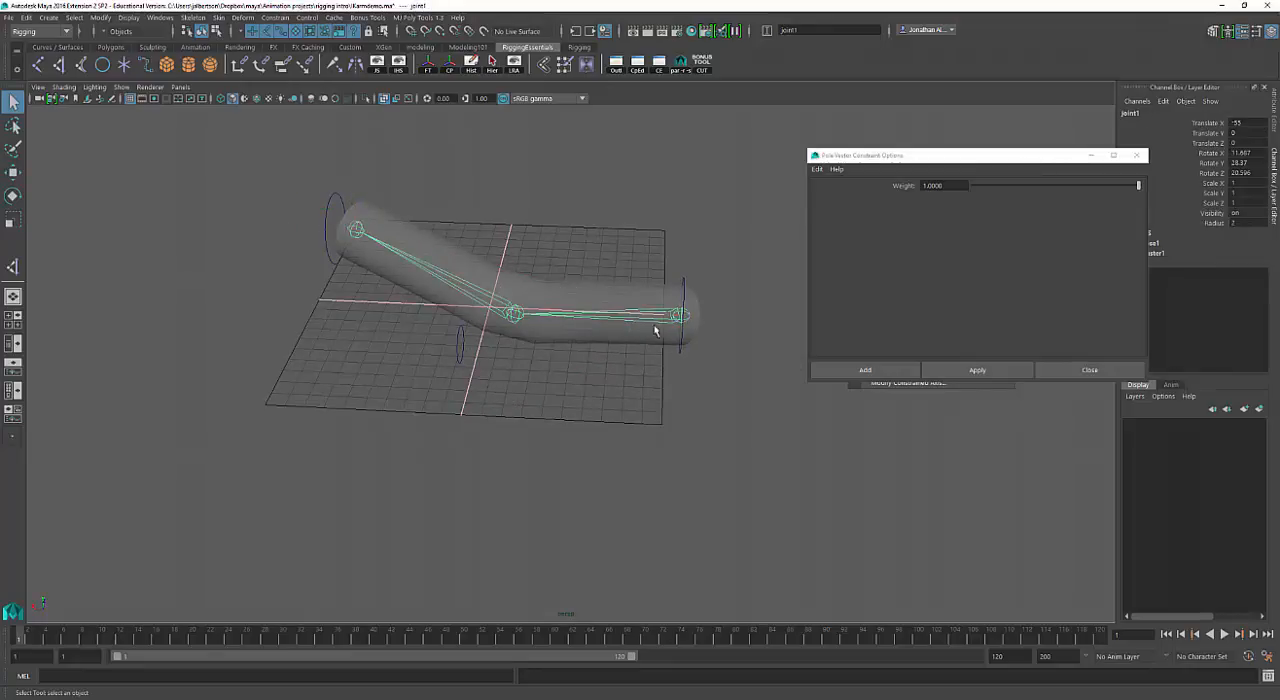
{"action": "left_click_drag", "start_coordinate": [655, 330], "coordinate": [731, 309], "text": "alt"}
{"action": "left_click", "coordinate": [657, 342]}
{"action": "left_click_drag", "start_coordinate": [651, 357], "coordinate": [650, 284], "text": "alt"}
{"action": "key", "text": "w"}
{"action": "left_click", "coordinate": [677, 380]}
{"action": "left_click_drag", "start_coordinate": [682, 382], "coordinate": [709, 380], "text": "alt"}
{"action": "middle_click_drag", "start_coordinate": [742, 377], "coordinate": [603, 397], "text": "alt"}
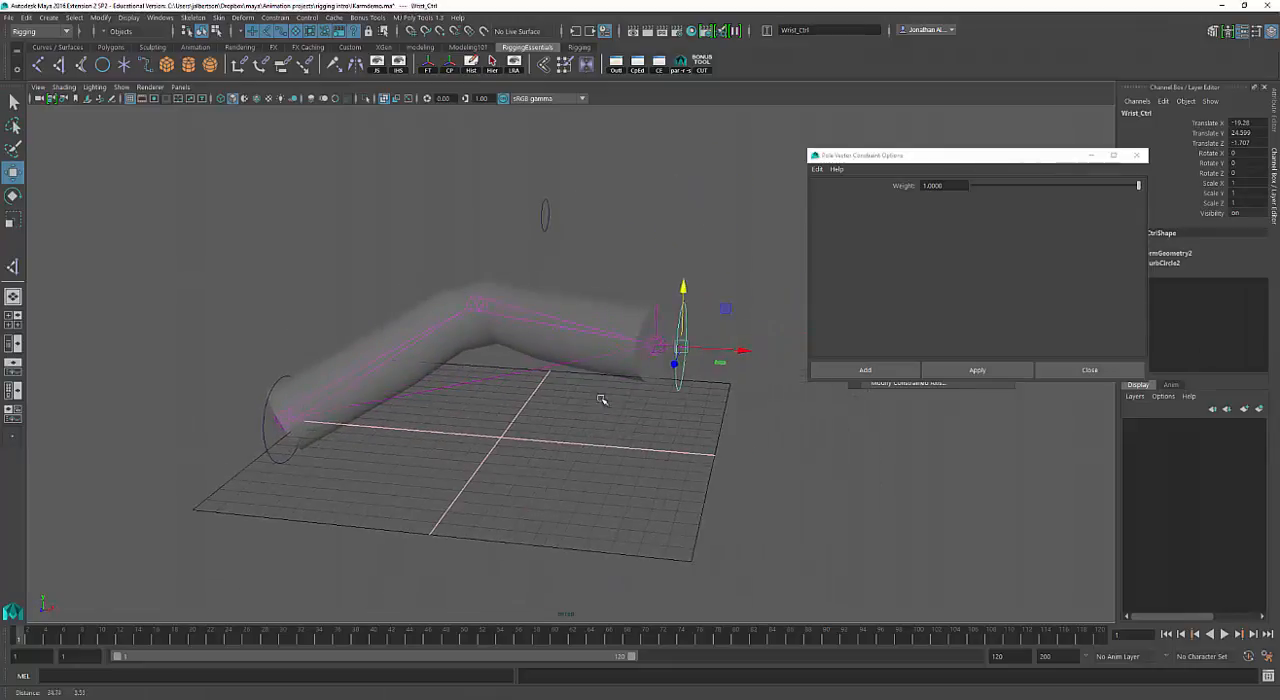
{"action": "scroll", "coordinate": [684, 354], "scroll_direction": "up", "scroll_amount": 2}
{"action": "left_click_drag", "start_coordinate": [764, 333], "coordinate": [535, 335], "text": "alt"}
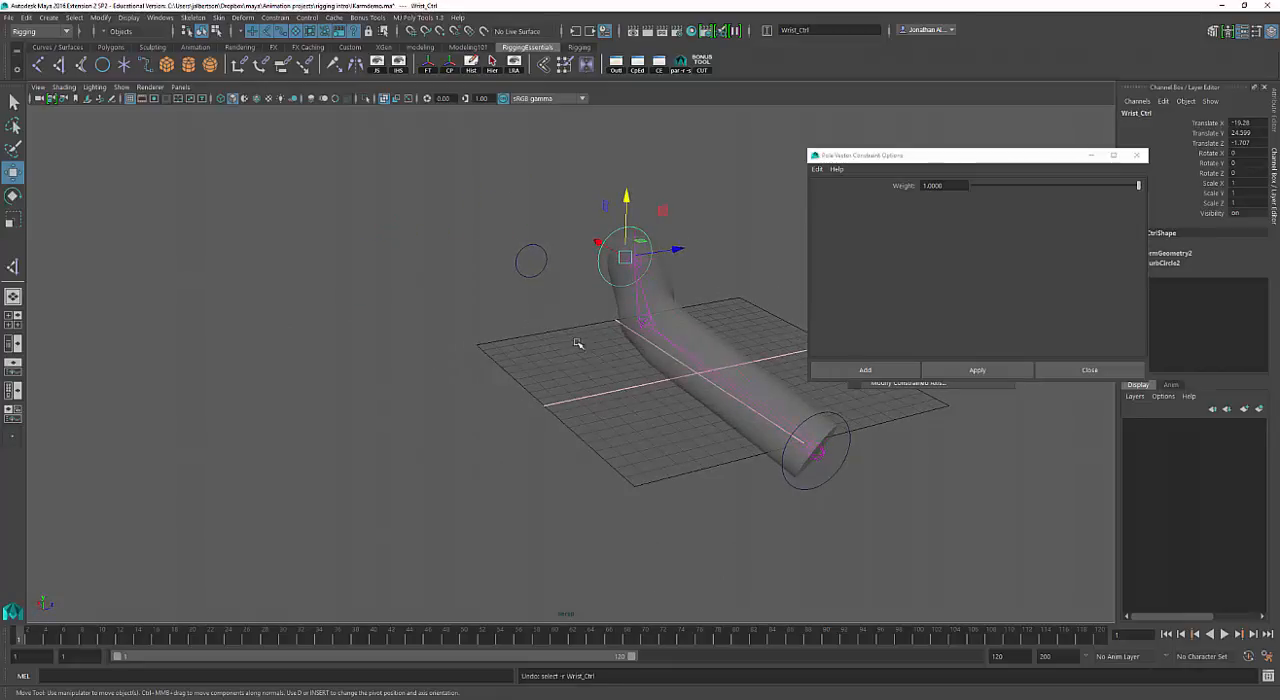
Undo the test moves of Elbow_Ctrl and Wrist_Ctrl to straighten the arm.
{"action": "key", "text": "ctrl+z"}
{"action": "key", "text": "ctrl+z"}
{"action": "key", "text": "ctrl+z"}
{"action": "key", "text": "ctrl+z"}
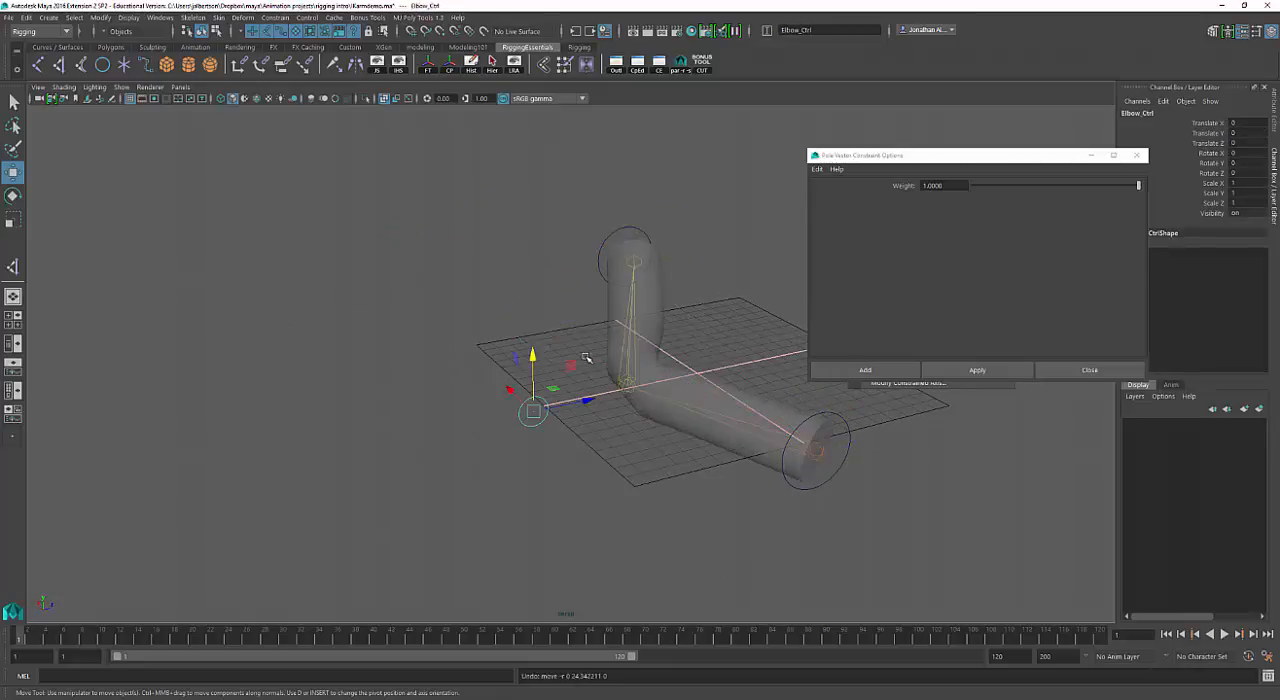
{"action": "key", "text": "ctrl+z"}
{"action": "key", "text": "ctrl+z"}
Slide Wrist_Ctrl along X to about -72 so the arm folds sharply, move it vertically and undo the vertical move.
{"action": "left_click_drag", "start_coordinate": [586, 360], "coordinate": [694, 360], "text": "alt"}
{"action": "left_click", "coordinate": [645, 374]}
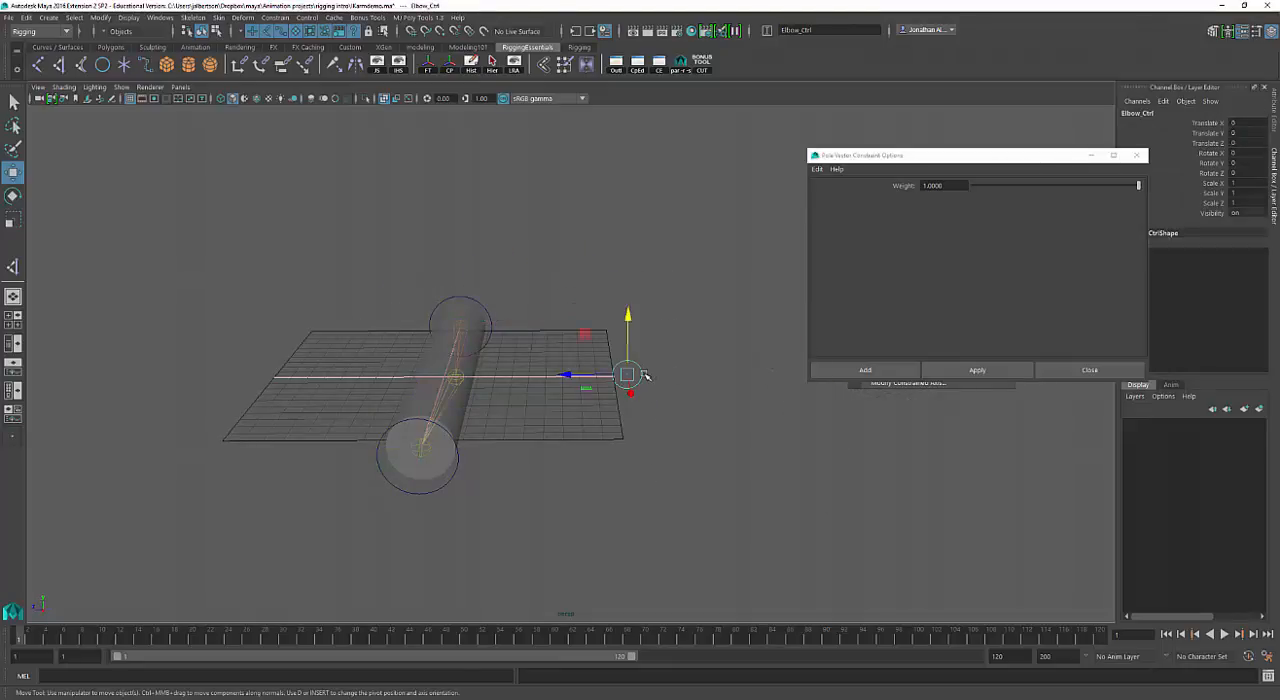
{"action": "left_click", "coordinate": [457, 475]}
{"action": "left_click_drag", "start_coordinate": [460, 476], "coordinate": [528, 483], "text": "alt"}
{"action": "left_click_drag", "start_coordinate": [660, 536], "coordinate": [437, 461]}
{"action": "left_click_drag", "start_coordinate": [423, 378], "coordinate": [457, 385]}
{"action": "key", "text": "ctrl+z"}
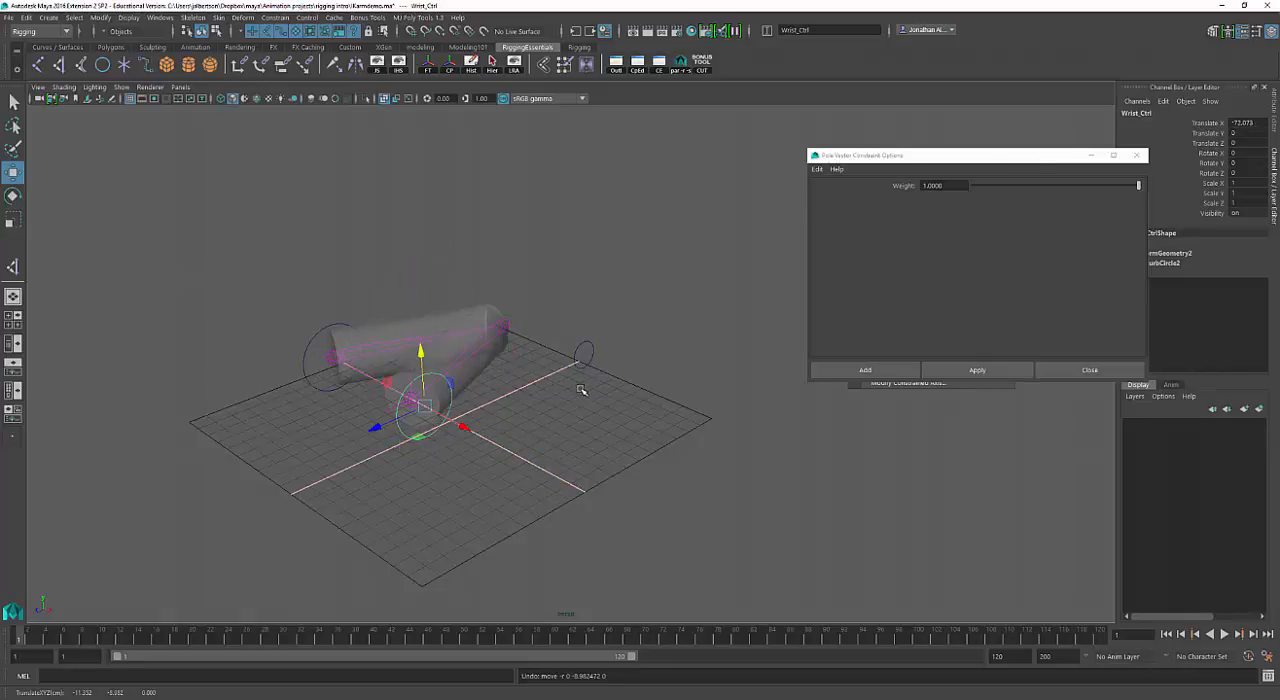
Try Elbow_Ctrl on the folded arm, and undo the test moves and the IK handle's pole vector constraint.
{"action": "left_click", "coordinate": [583, 367]}
{"action": "left_click_drag", "start_coordinate": [583, 380], "coordinate": [603, 385], "text": "alt"}
{"action": "left_click_drag", "start_coordinate": [557, 300], "coordinate": [557, 350]}
{"action": "key", "text": "ctrl+z"}
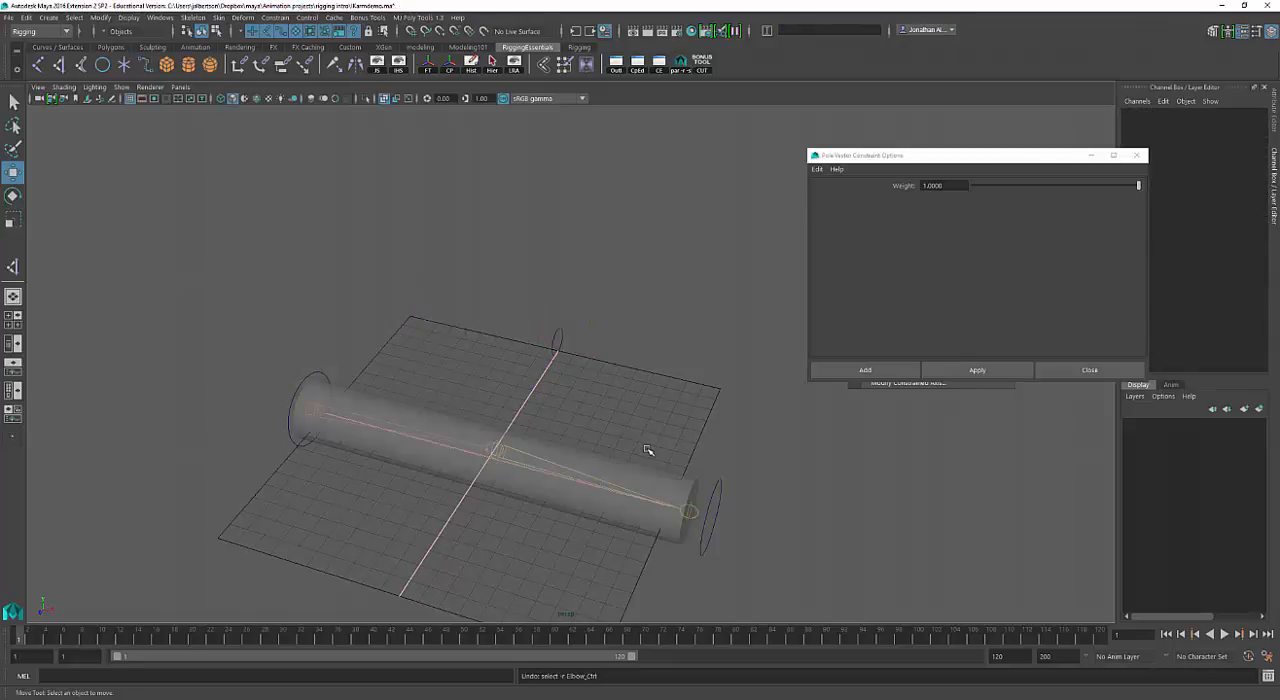
{"action": "key", "text": "ctrl+z"}
{"action": "key", "text": "ctrl+z"}
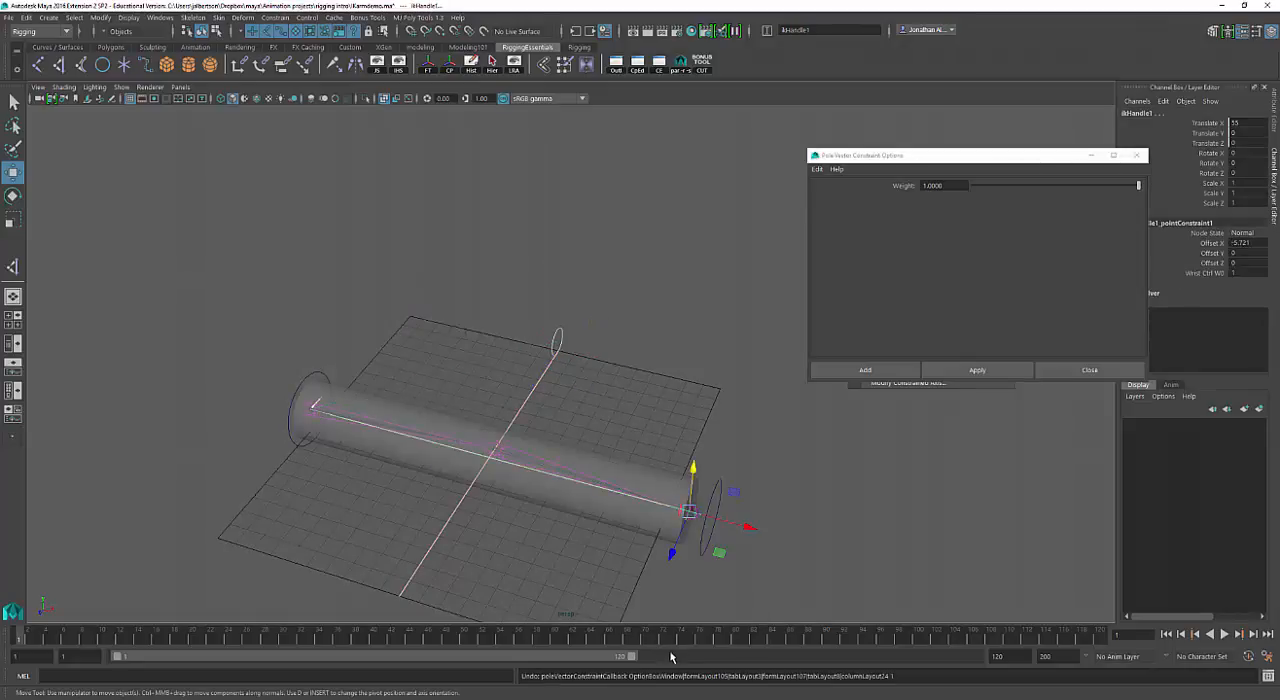
Try Elbow_Ctrl with test moves, undo them, and slide Wrist_Ctrl along X to about -50 to fold the arm.
{"action": "left_click", "coordinate": [557, 341]}
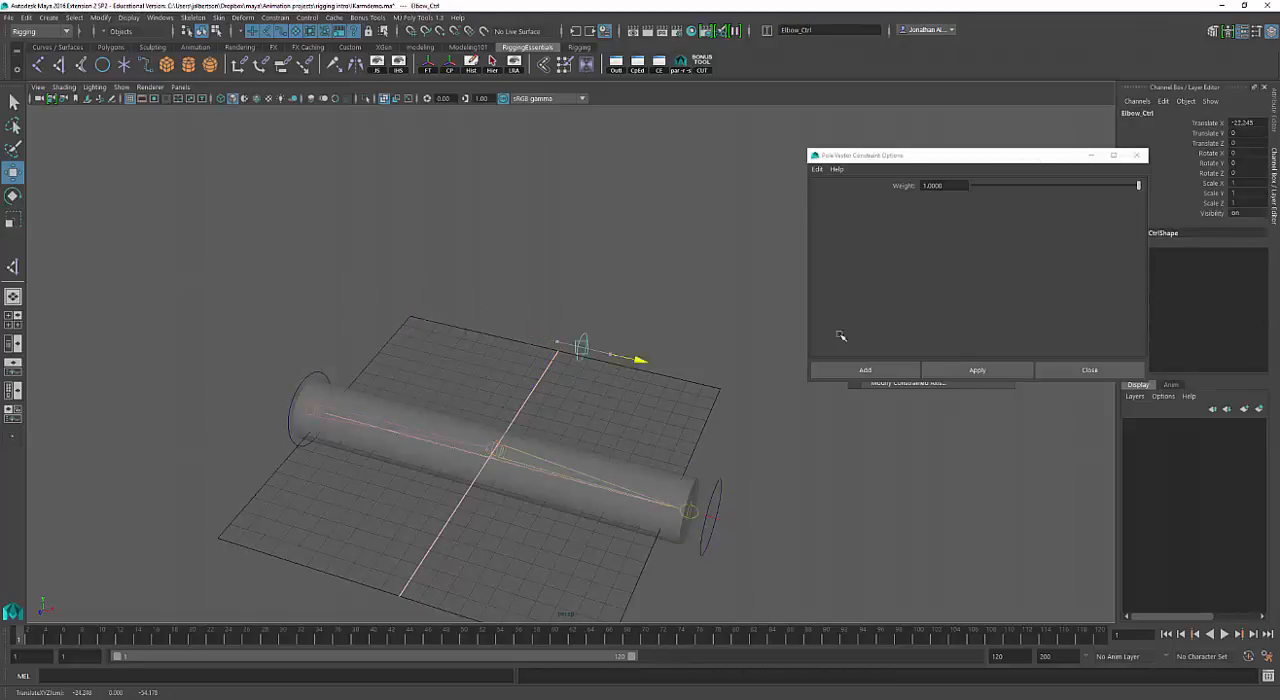
{"action": "left_click_drag", "start_coordinate": [556, 291], "coordinate": [556, 299]}
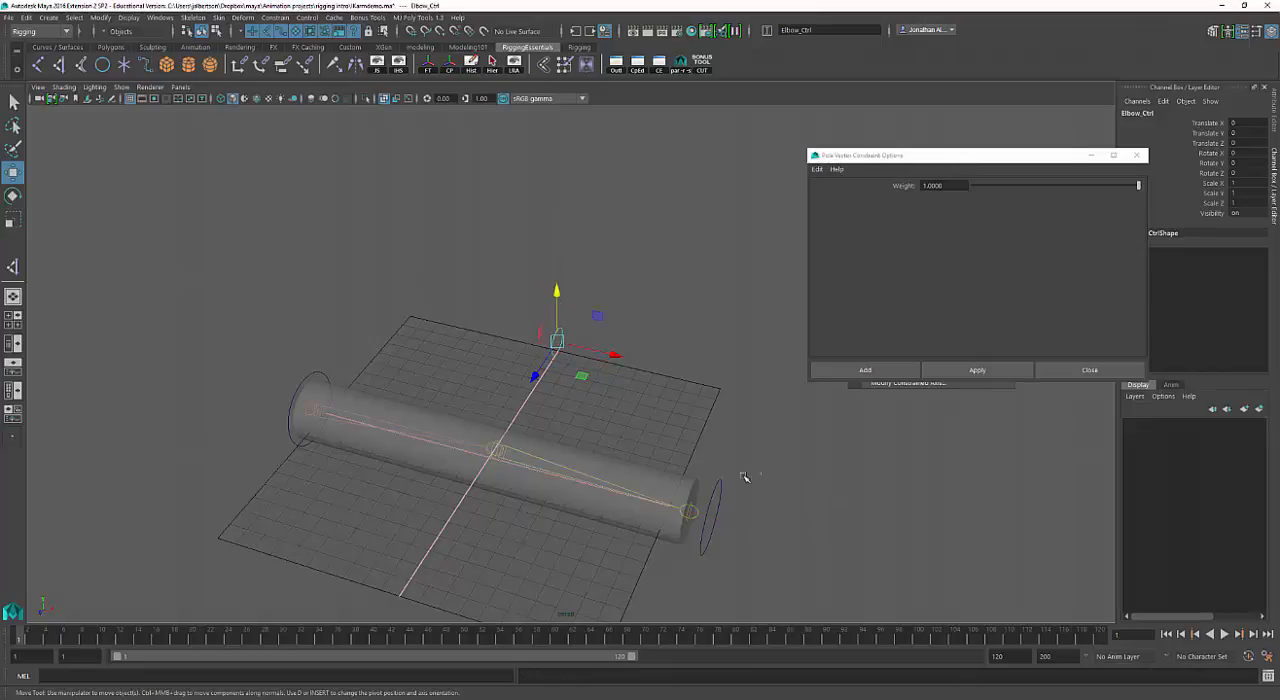
{"action": "left_click", "coordinate": [722, 498]}
{"action": "left_click_drag", "start_coordinate": [767, 533], "coordinate": [620, 468]}
{"action": "scroll", "coordinate": [780, 466], "scroll_direction": "up", "scroll_amount": 3}
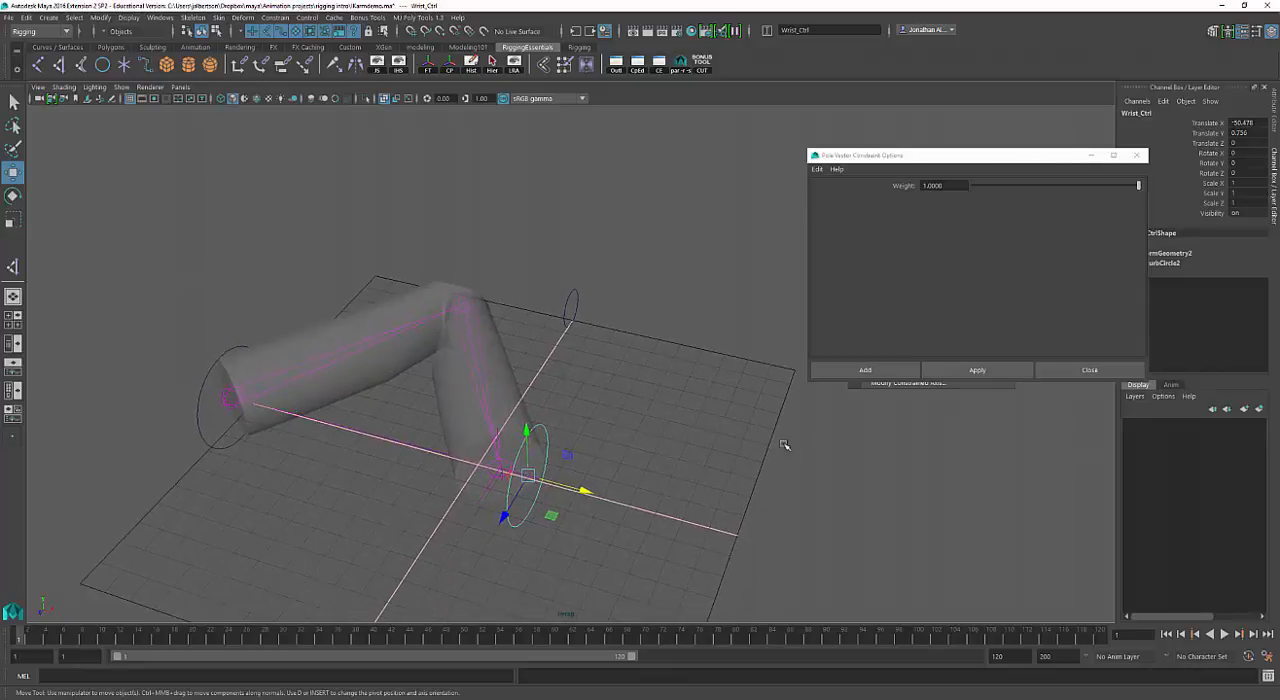
Move Wrist_Ctrl vertically and along X on the folded arm, and undo its test moves to straighten the arm.
{"action": "left_click_drag", "start_coordinate": [785, 445], "coordinate": [752, 422], "text": "alt"}
{"action": "left_click_drag", "start_coordinate": [695, 324], "coordinate": [695, 355]}
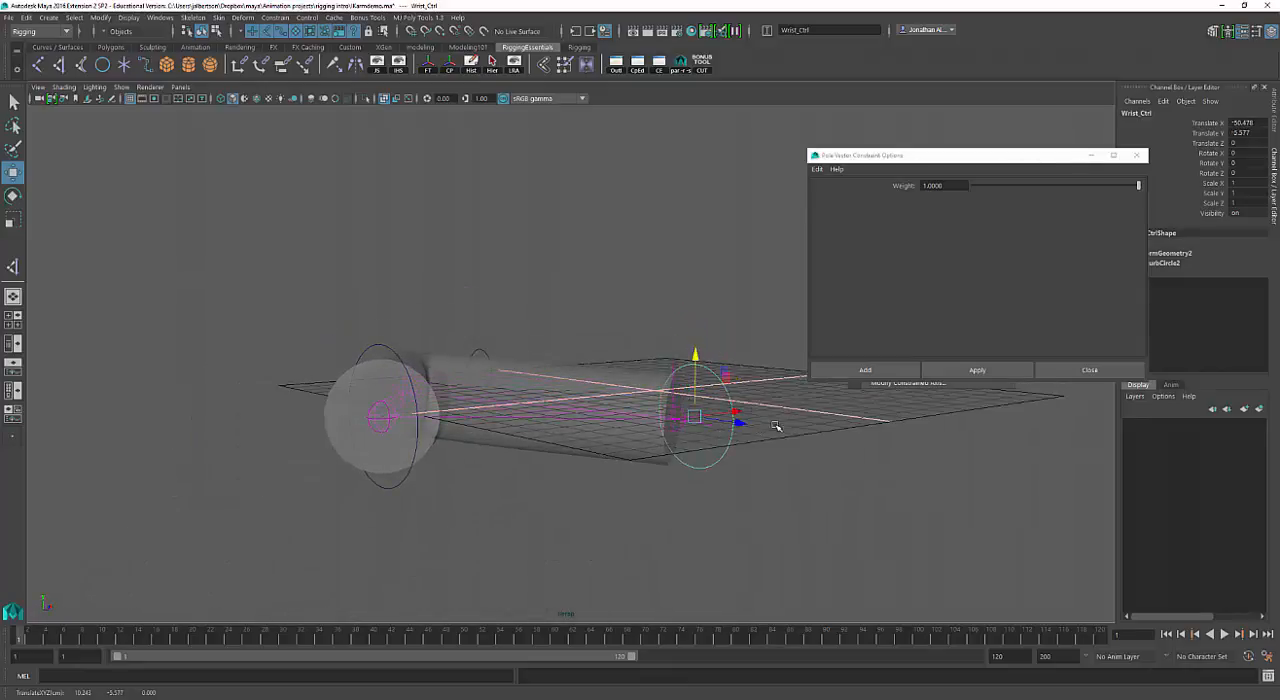
{"action": "left_click_drag", "start_coordinate": [736, 411], "coordinate": [558, 426]}
{"action": "left_click_drag", "start_coordinate": [520, 445], "coordinate": [549, 379], "text": "alt"}
{"action": "left_click_drag", "start_coordinate": [481, 349], "coordinate": [462, 359]}
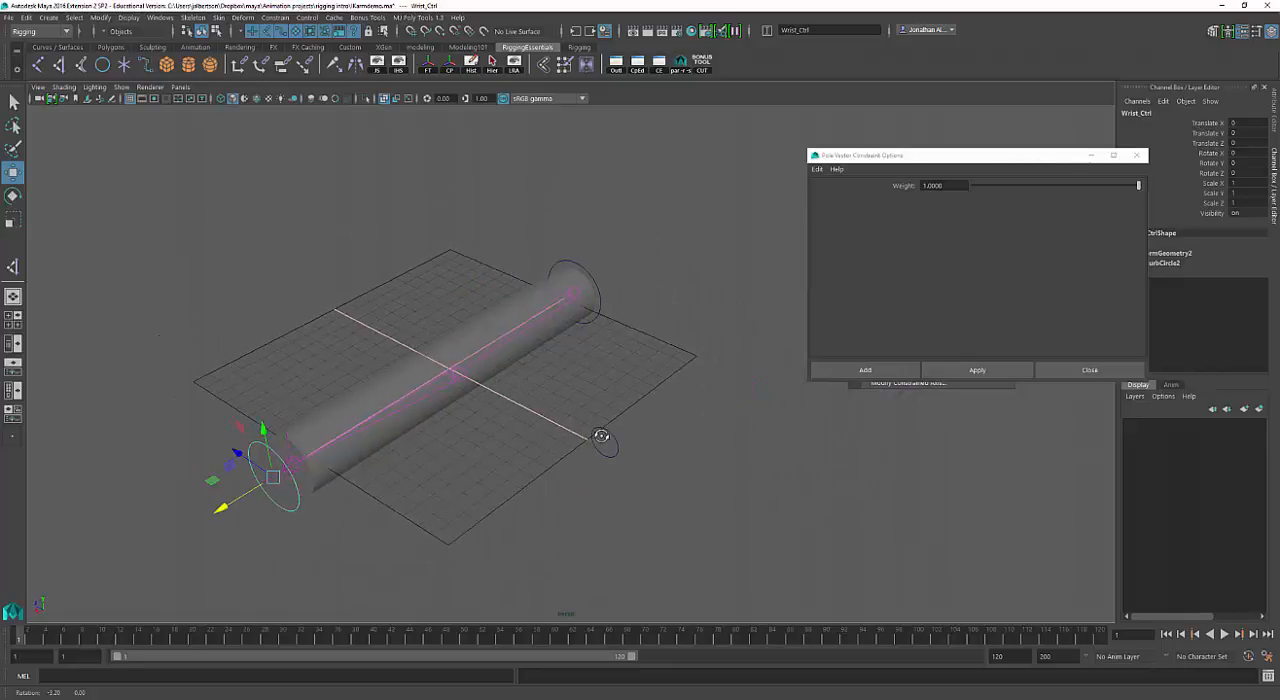
Select the IK handle, try moving it directly along X and vertically, and undo the test moves.
{"action": "key", "text": "q"}
{"action": "left_click", "coordinate": [288, 455]}
{"action": "key", "text": "w"}
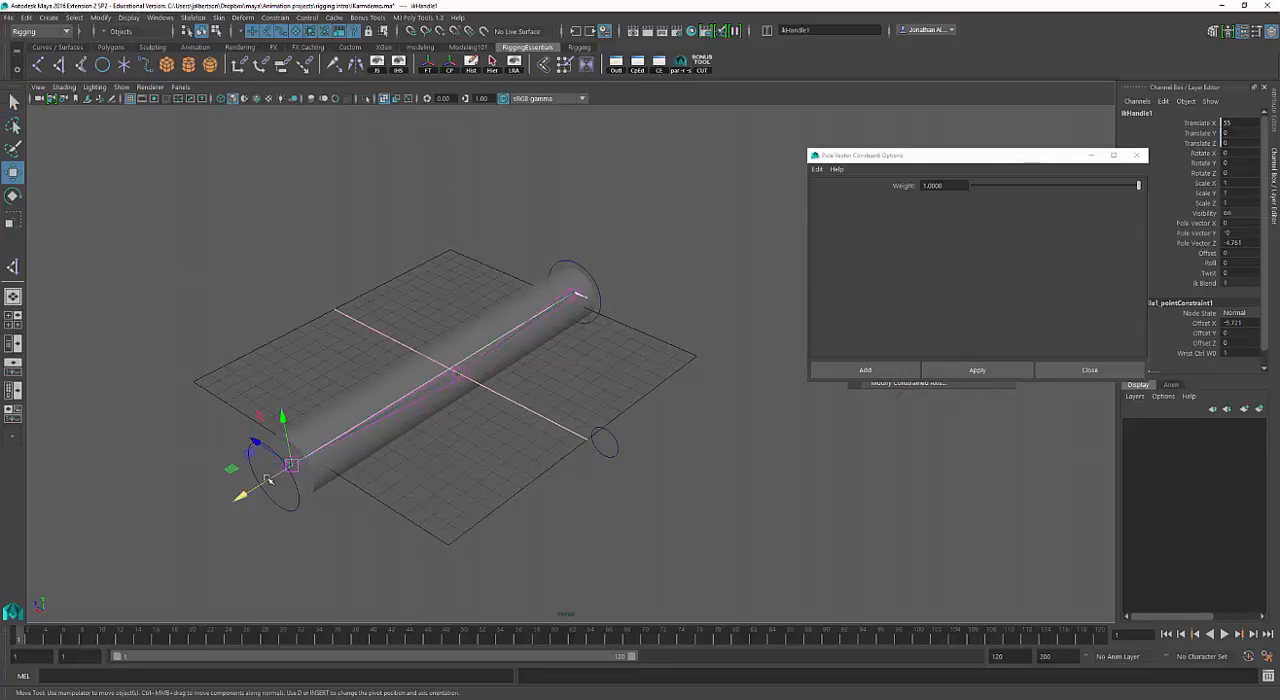
{"action": "left_click_drag", "start_coordinate": [245, 488], "coordinate": [433, 378]}
{"action": "key", "text": "ctrl+z"}
{"action": "left_click_drag", "start_coordinate": [289, 422], "coordinate": [312, 335]}
{"action": "left_click_drag", "start_coordinate": [240, 404], "coordinate": [391, 354]}
{"action": "key", "text": "ctrl+z"}
{"action": "key", "text": "ctrl+z"}
{"action": "key", "text": "ctrl+z"}
{"action": "key", "text": "ctrl+z"}
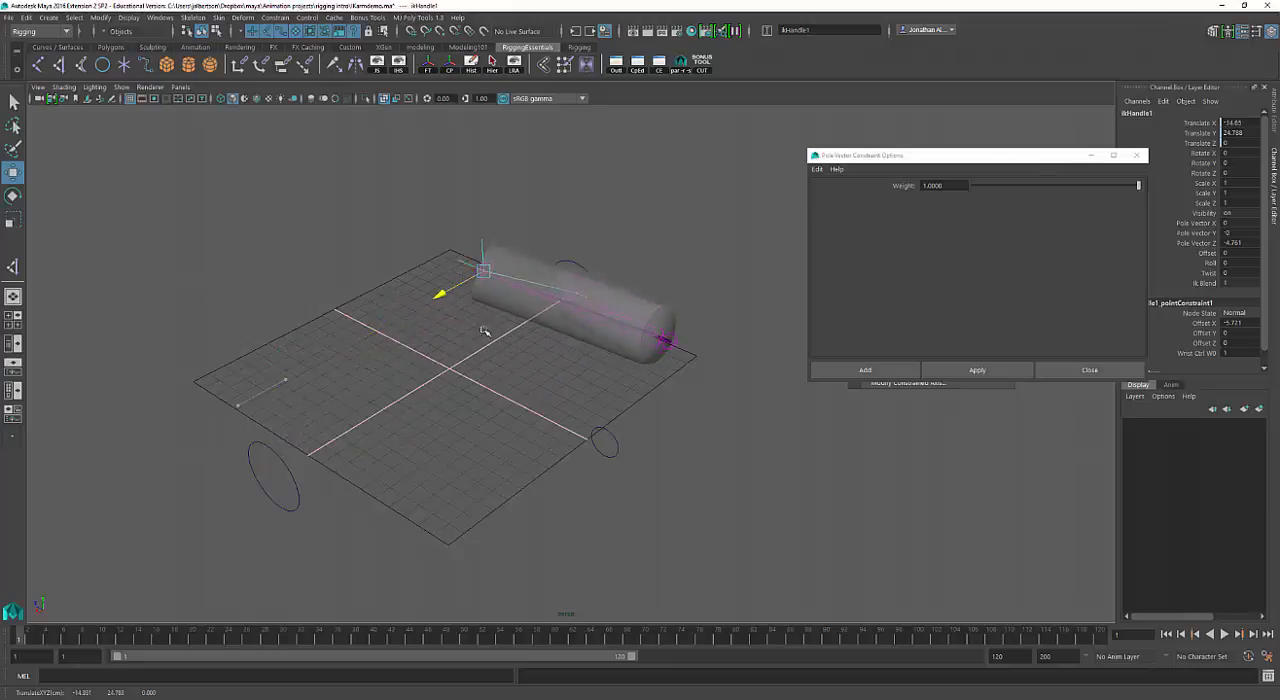
Try moving Elbow_Ctrl in the XY plane with the arm straight, and undo the move.
{"action": "left_click_drag", "start_coordinate": [563, 428], "coordinate": [628, 486], "text": "alt"}
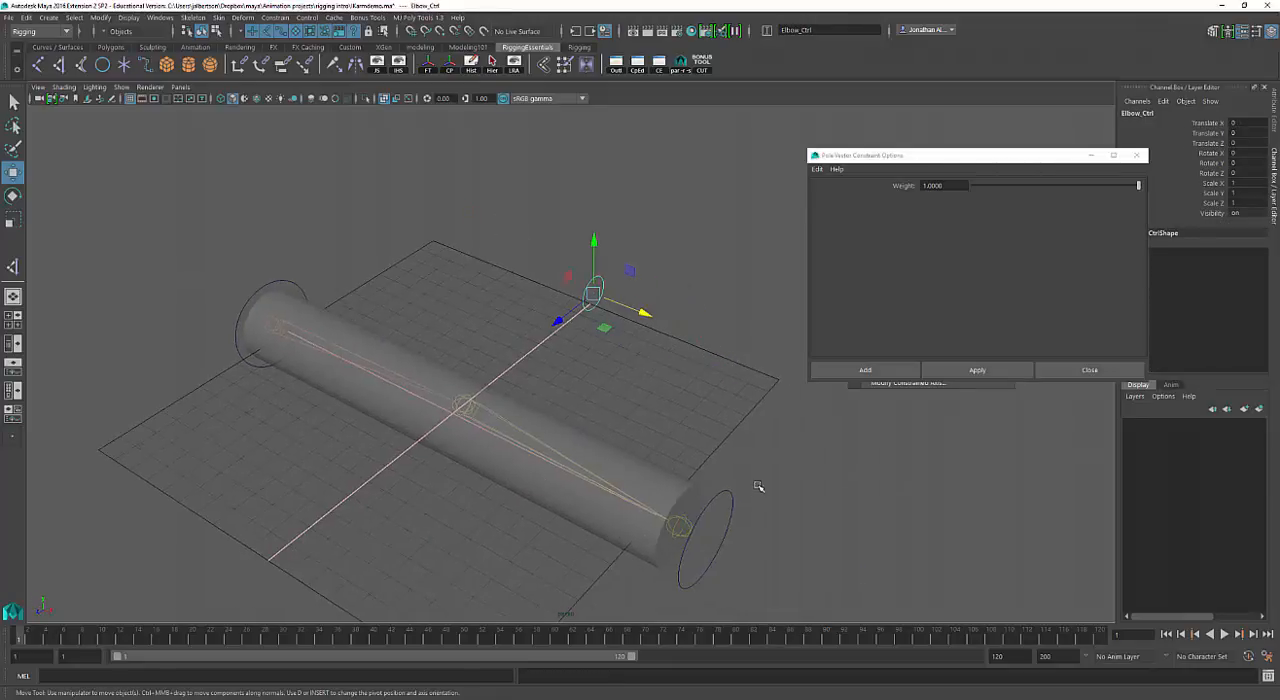
{"action": "left_click_drag", "start_coordinate": [758, 487], "coordinate": [740, 469], "text": "alt"}
{"action": "left_click_drag", "start_coordinate": [640, 279], "coordinate": [606, 309]}
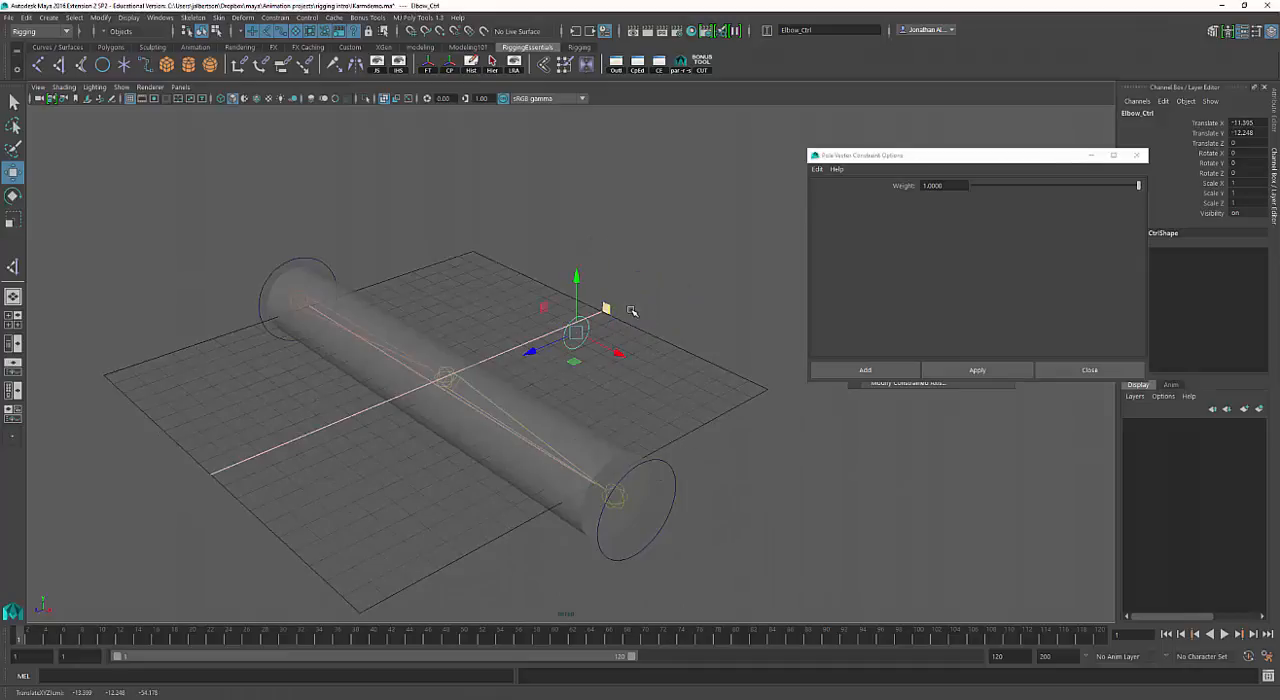
{"action": "key", "text": "ctrl+z"}
Add the IK handle to the Elbow_Ctrl selection and apply a pole vector constraint with weight 1.
{"action": "key", "text": "q"}
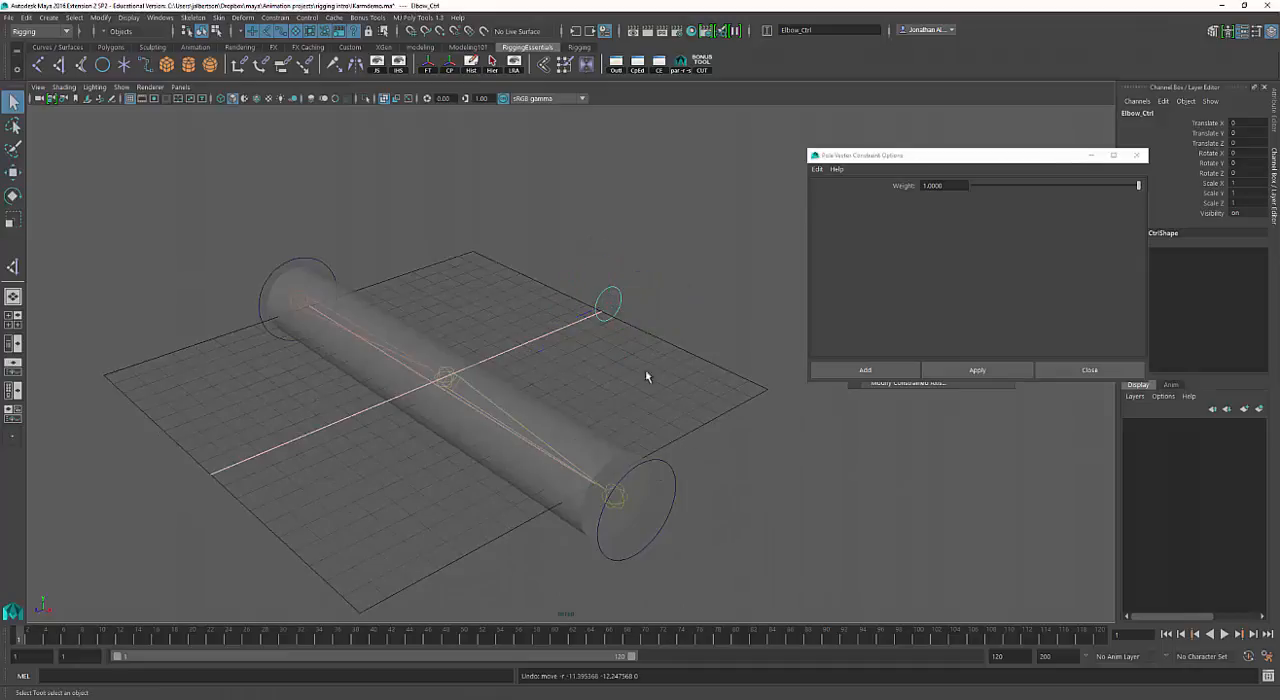
{"action": "left_click", "coordinate": [650, 516]}
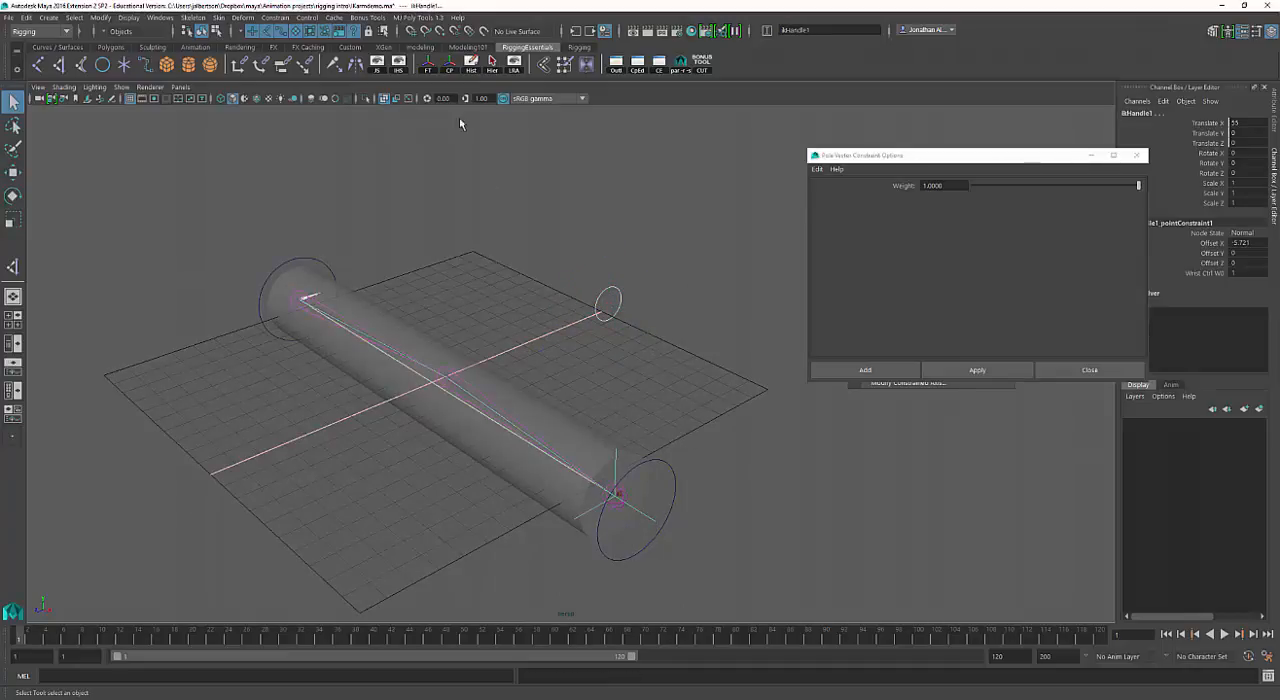
{"action": "left_click", "coordinate": [975, 370]}
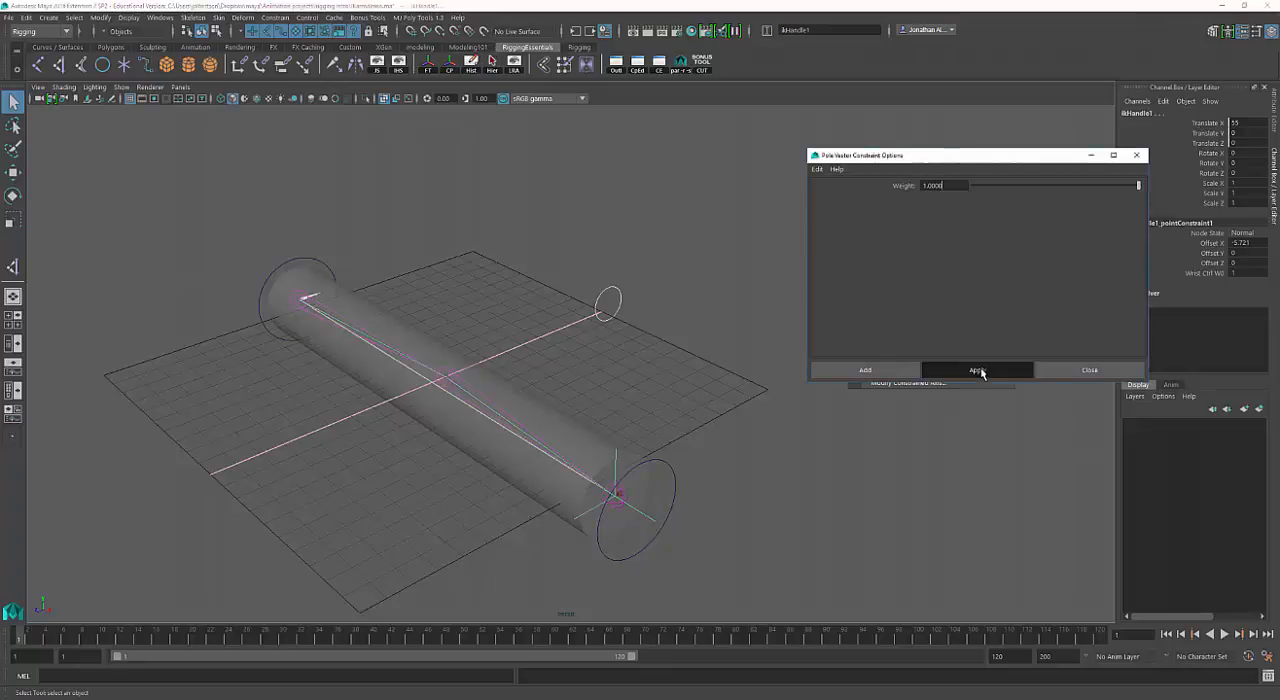
{"action": "left_click", "coordinate": [697, 414]}
Test Wrist_Ctrl in the XY plane, undo that move, and slide it along X by about -24.
{"action": "left_click", "coordinate": [668, 484]}
{"action": "key", "text": "w"}
{"action": "left_click_drag", "start_coordinate": [668, 484], "coordinate": [836, 378], "text": "alt"}
{"action": "right_click_drag", "start_coordinate": [677, 346], "coordinate": [692, 369], "text": "alt"}
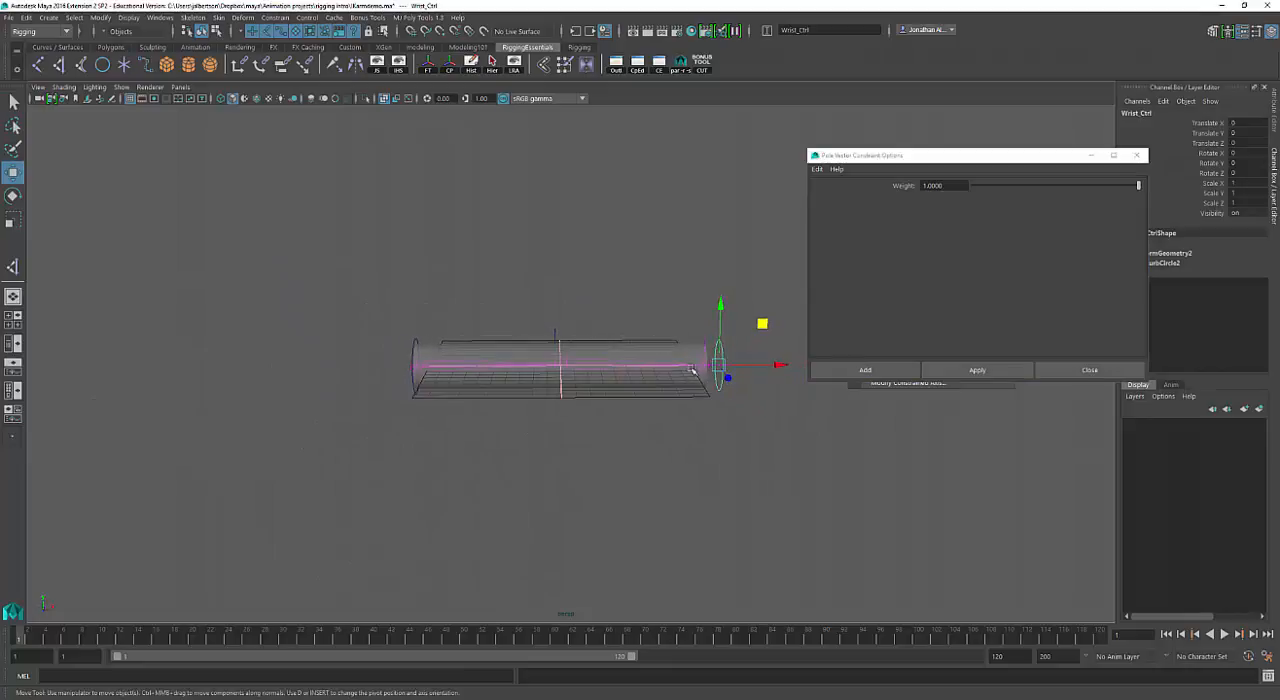
{"action": "left_click_drag", "start_coordinate": [725, 376], "coordinate": [707, 413]}
{"action": "key", "text": "ctrl+z"}
{"action": "left_click_drag", "start_coordinate": [617, 296], "coordinate": [557, 323]}
{"action": "left_click_drag", "start_coordinate": [557, 326], "coordinate": [607, 299], "text": "alt"}
Try rotating and moving Shoulder_CTRL on the bent arm, and undo the tests.
{"action": "left_click", "coordinate": [415, 342]}
{"action": "key", "text": "e"}
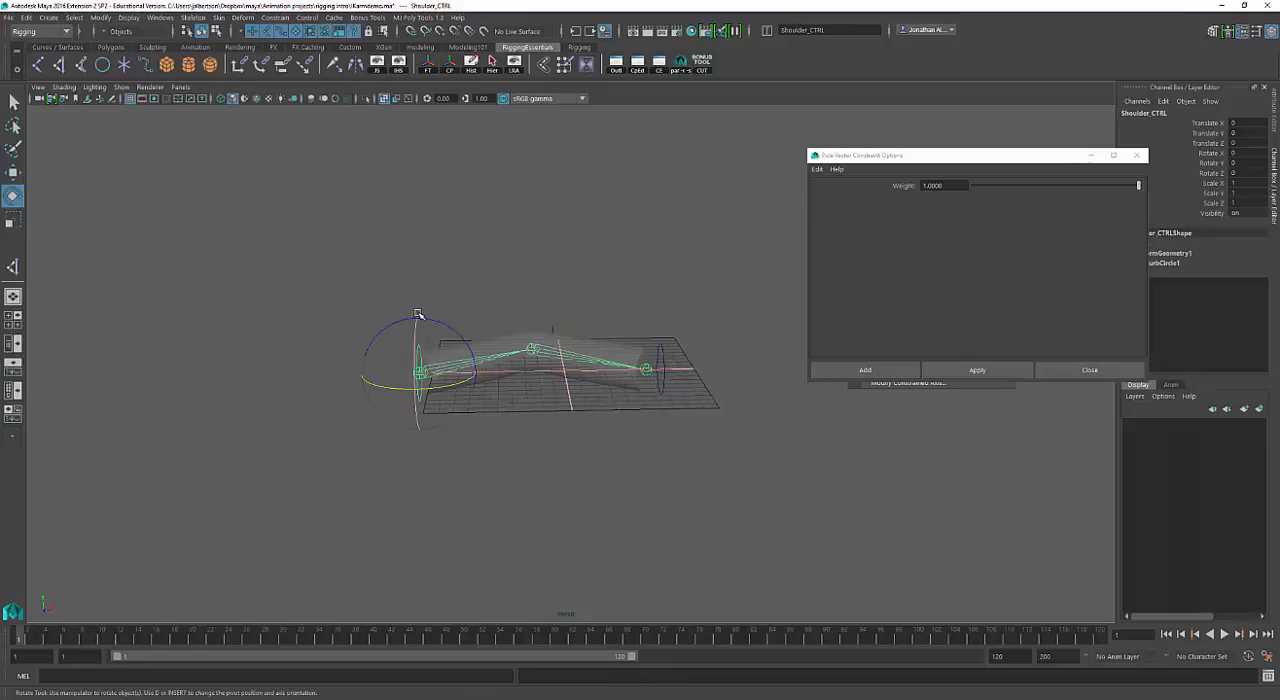
{"action": "left_click_drag", "start_coordinate": [479, 339], "coordinate": [513, 343], "text": "alt"}
{"action": "key", "text": "w"}
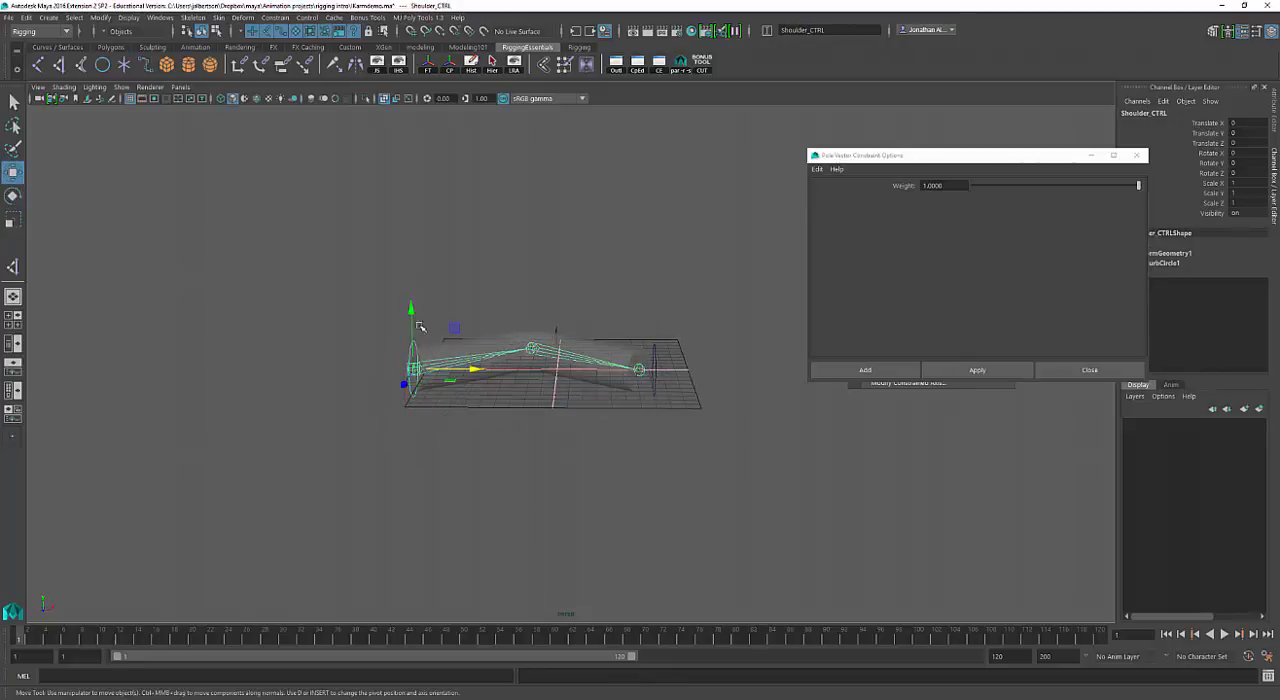
{"action": "left_click_drag", "start_coordinate": [412, 309], "coordinate": [468, 346]}
{"action": "key", "text": "ctrl+z"}
{"action": "key", "text": "e"}
{"action": "key", "text": "ctrl+z"}
Rotate Shoulder_CTRL about Z by about 6.4 degrees, and undo that rotation together with the Wrist_Ctrl move.
{"action": "right_click_drag", "start_coordinate": [536, 374], "coordinate": [555, 379], "text": "alt"}
{"action": "left_click_drag", "start_coordinate": [555, 379], "coordinate": [617, 392], "text": "alt"}
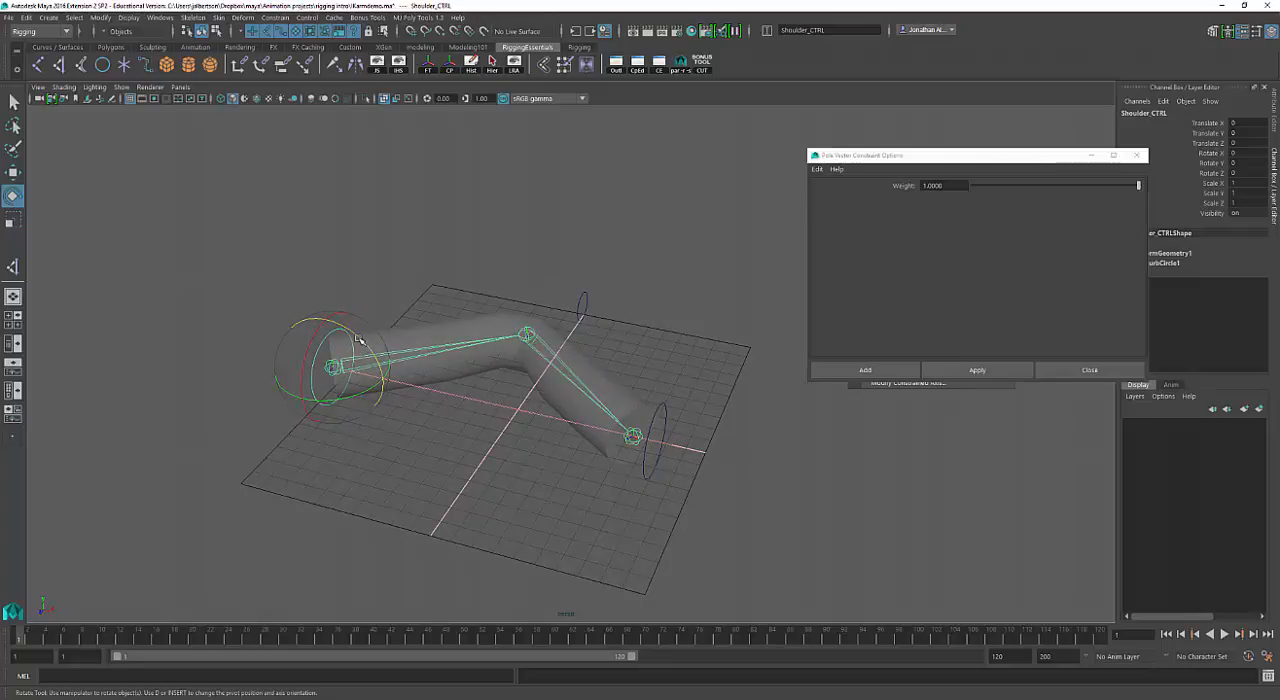
{"action": "mouse_move", "coordinate": [362, 343]}
{"action": "left_mouse_down"}
{"action": "mouse_move", "coordinate": [372, 357]}
{"action": "mouse_move", "coordinate": [328, 336]}
{"action": "mouse_move", "coordinate": [346, 338]}
{"action": "left_mouse_up"}
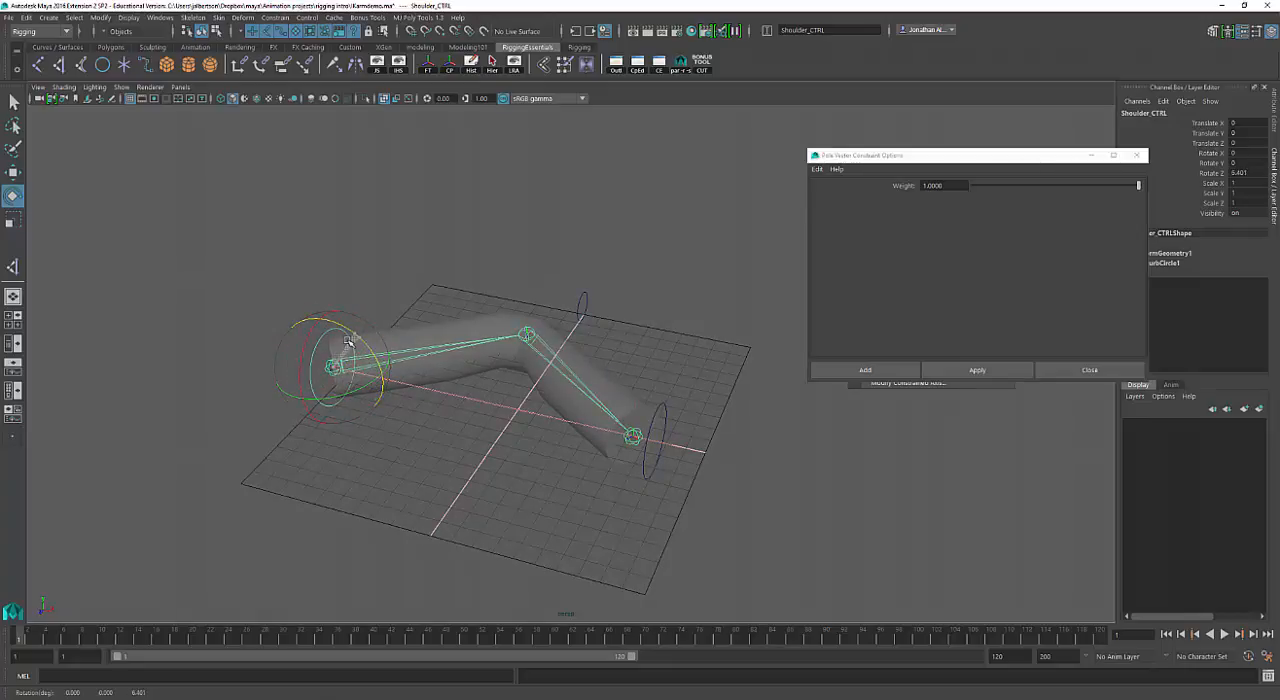
{"action": "key", "text": "ctrl+z"}
Rotate Shoulder_CTRL about Z to about 9.5 degrees, try moving Elbow_Ctrl vertically, and undo the elbow move.
{"action": "key", "text": "ctrl+z"}
{"action": "key", "text": "ctrl+z"}
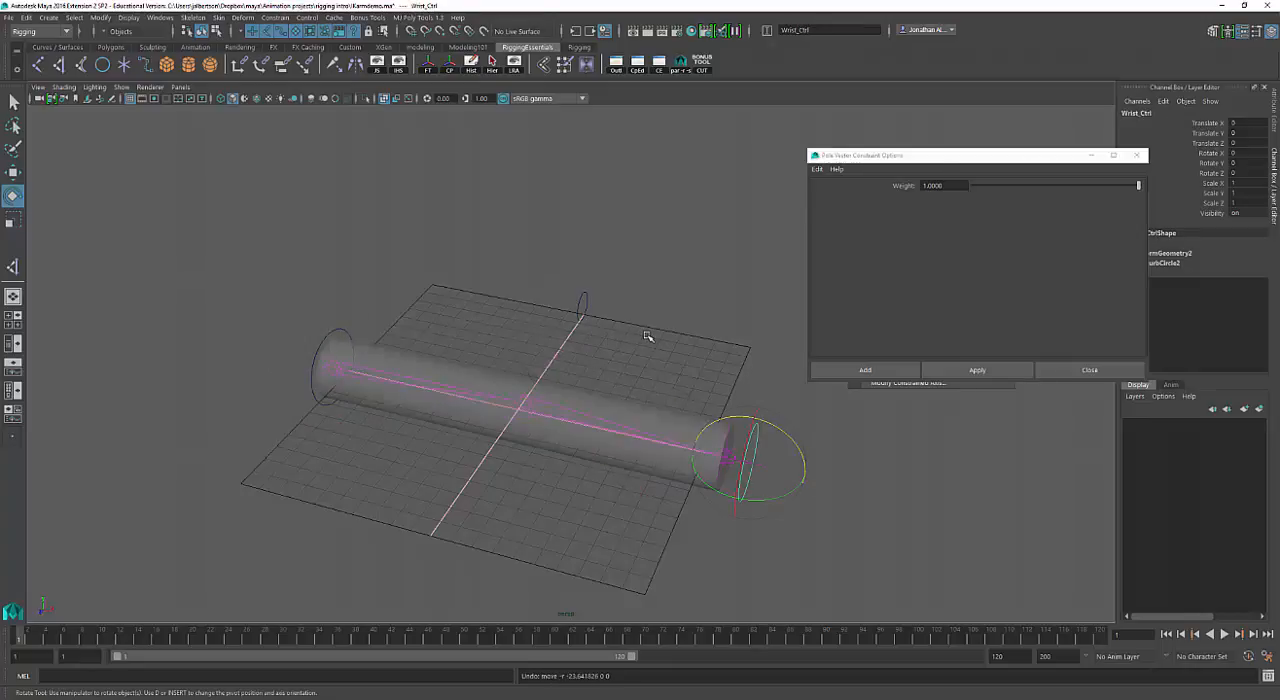
{"action": "left_click", "coordinate": [333, 335]}
{"action": "mouse_move", "coordinate": [355, 334]}
{"action": "left_mouse_down"}
{"action": "mouse_move", "coordinate": [373, 354]}
{"action": "mouse_move", "coordinate": [338, 336]}
{"action": "left_mouse_up"}
{"action": "key", "text": "ctrl+z"}
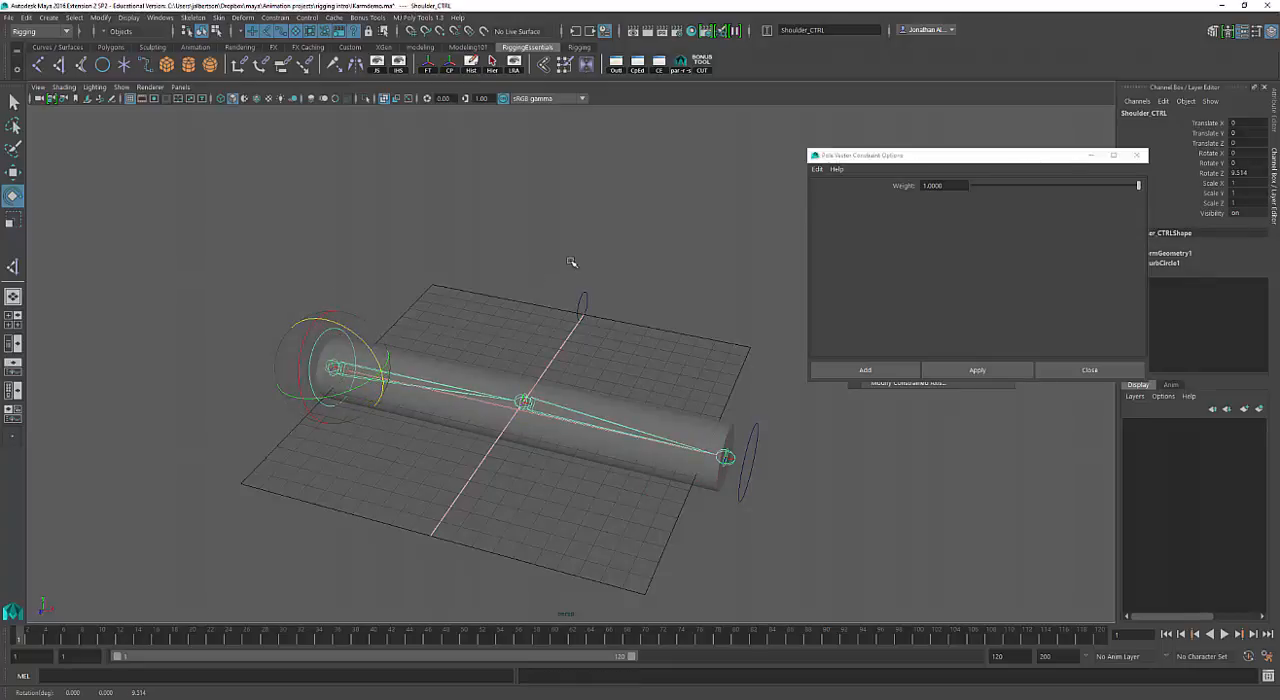
{"action": "left_click_drag", "start_coordinate": [548, 289], "coordinate": [594, 296], "text": "alt"}
{"action": "left_click", "coordinate": [590, 304]}
{"action": "key", "text": "w"}
{"action": "key", "text": "ctrl+z"}
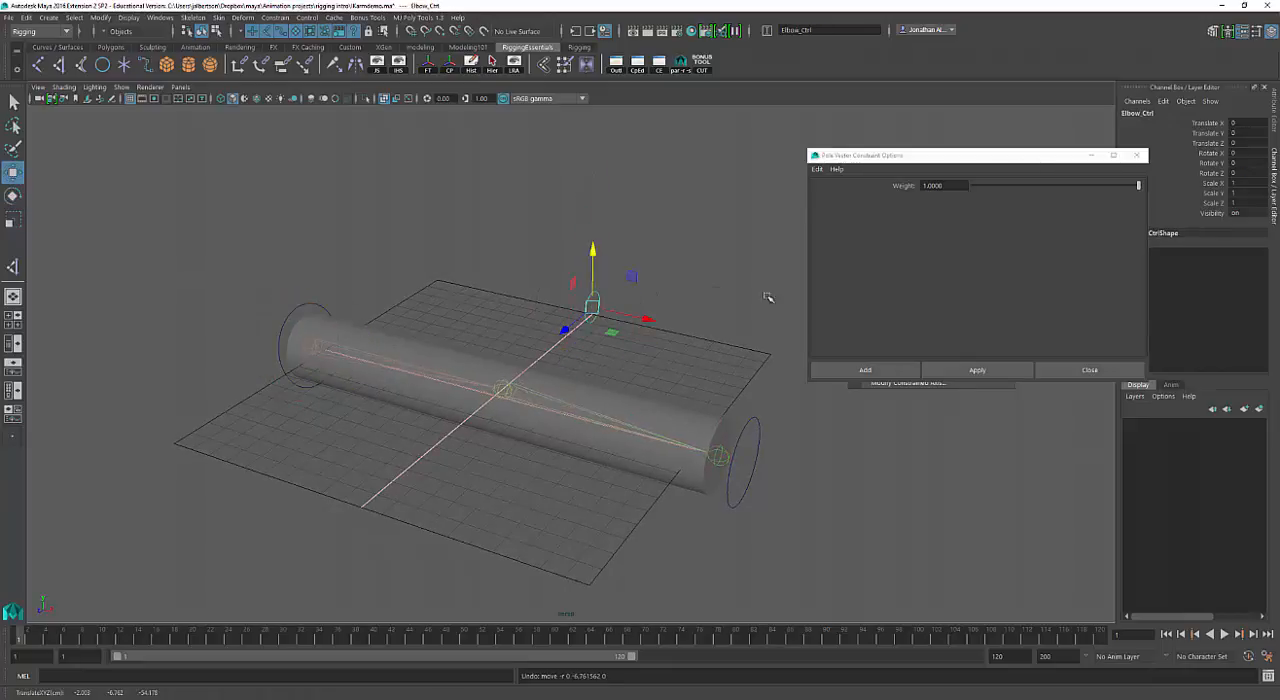
{"action": "left_click", "coordinate": [336, 306]}
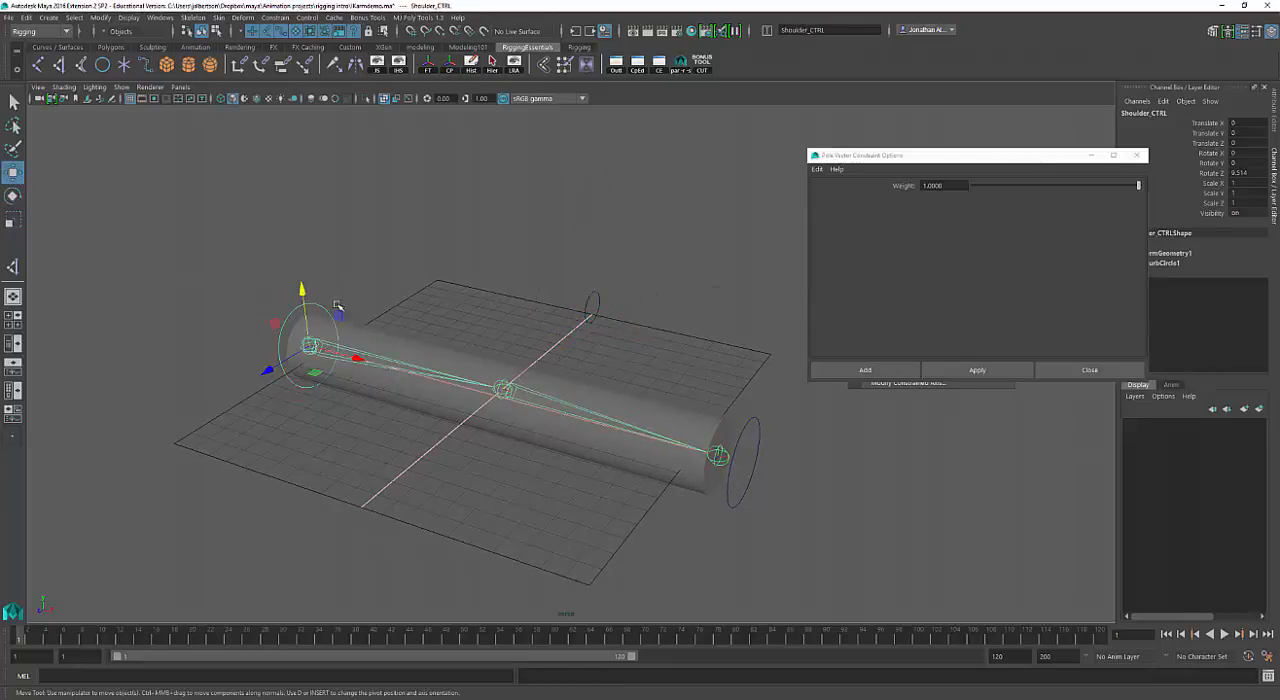
{"action": "scroll", "coordinate": [296, 316], "scroll_direction": "up", "scroll_amount": 1}
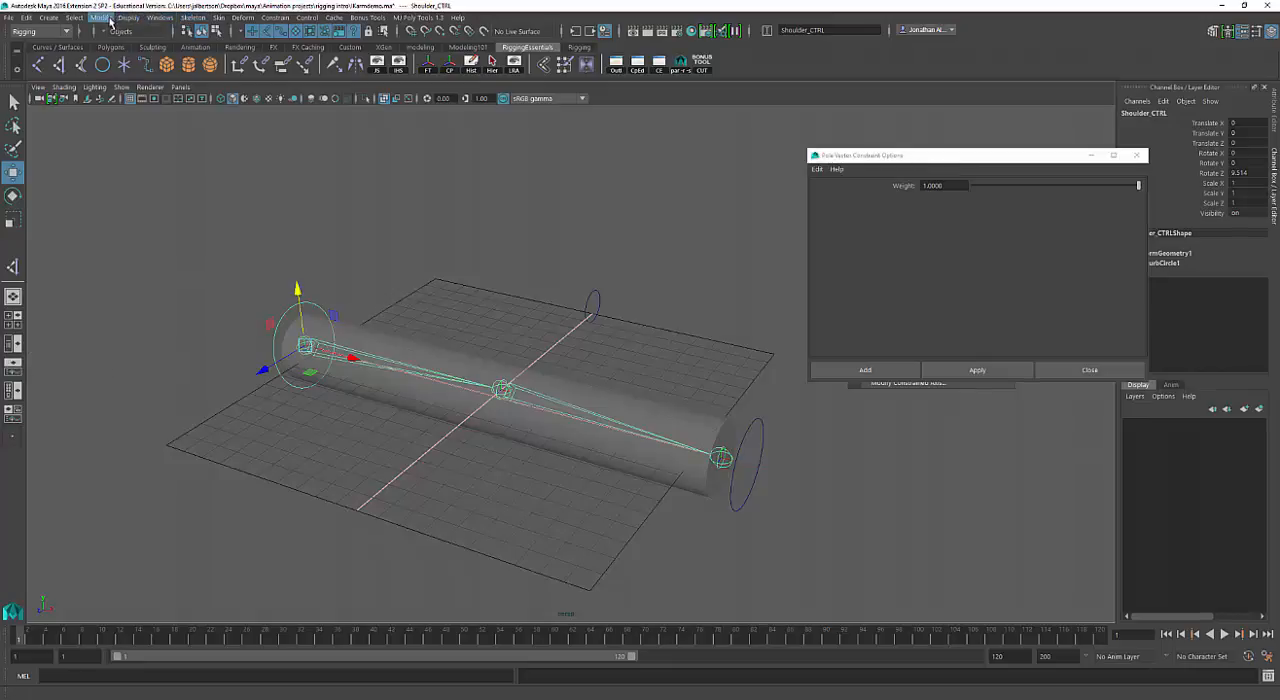
{"action": "left_click_drag", "start_coordinate": [147, 128], "coordinate": [137, 209], "text": "alt"}
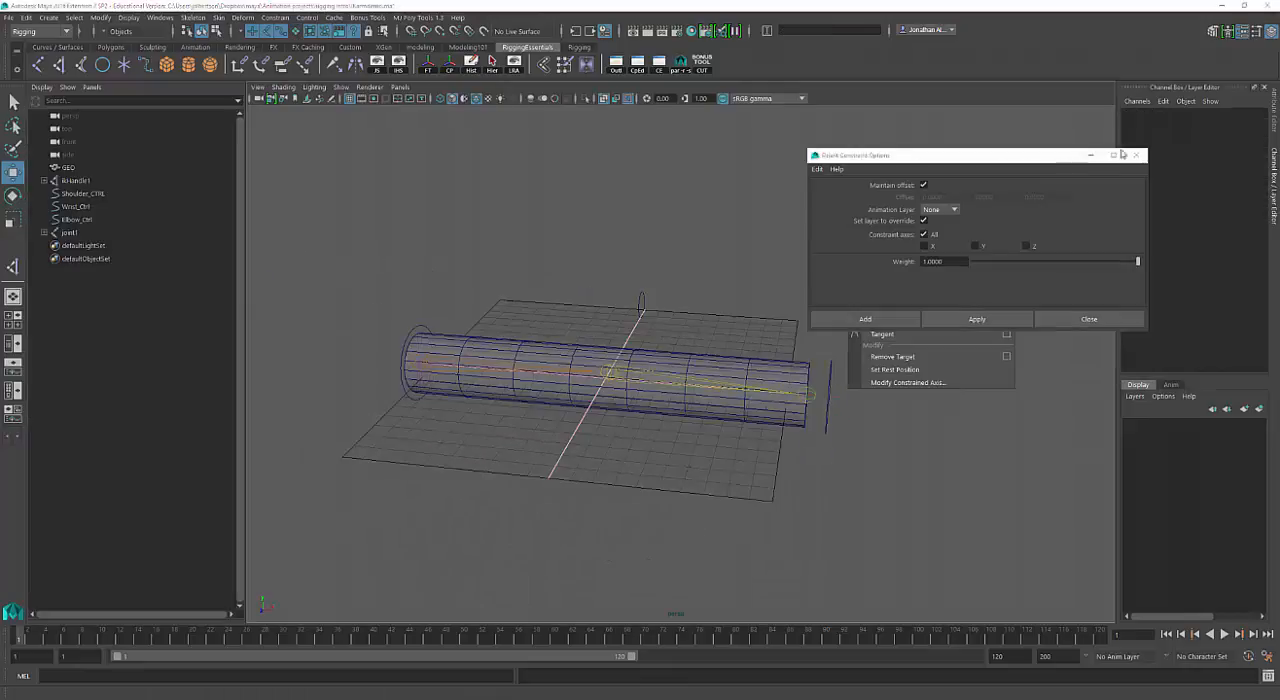
Close the Point Constraint Options window and move the floating Constrain menu clear of the arm.
{"action": "left_click", "coordinate": [1139, 155]}
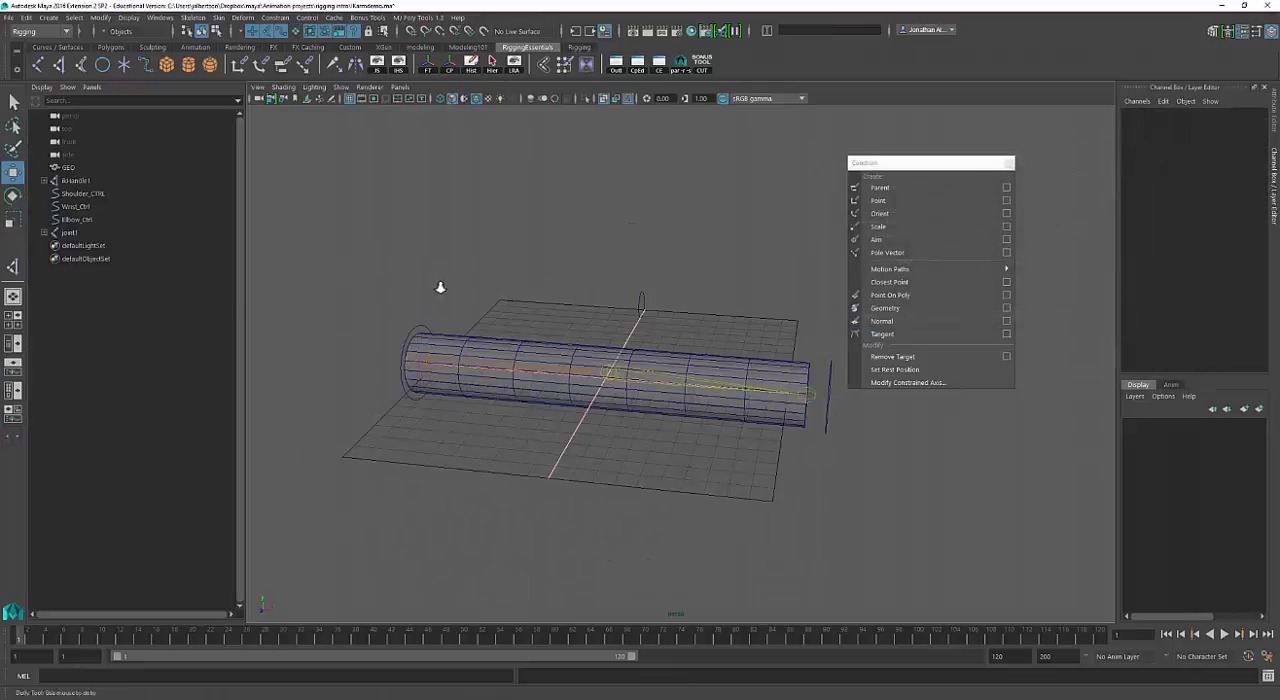
{"action": "right_click_drag", "start_coordinate": [440, 286], "coordinate": [537, 337], "text": "alt"}
{"action": "left_click_drag", "start_coordinate": [899, 166], "coordinate": [998, 156]}
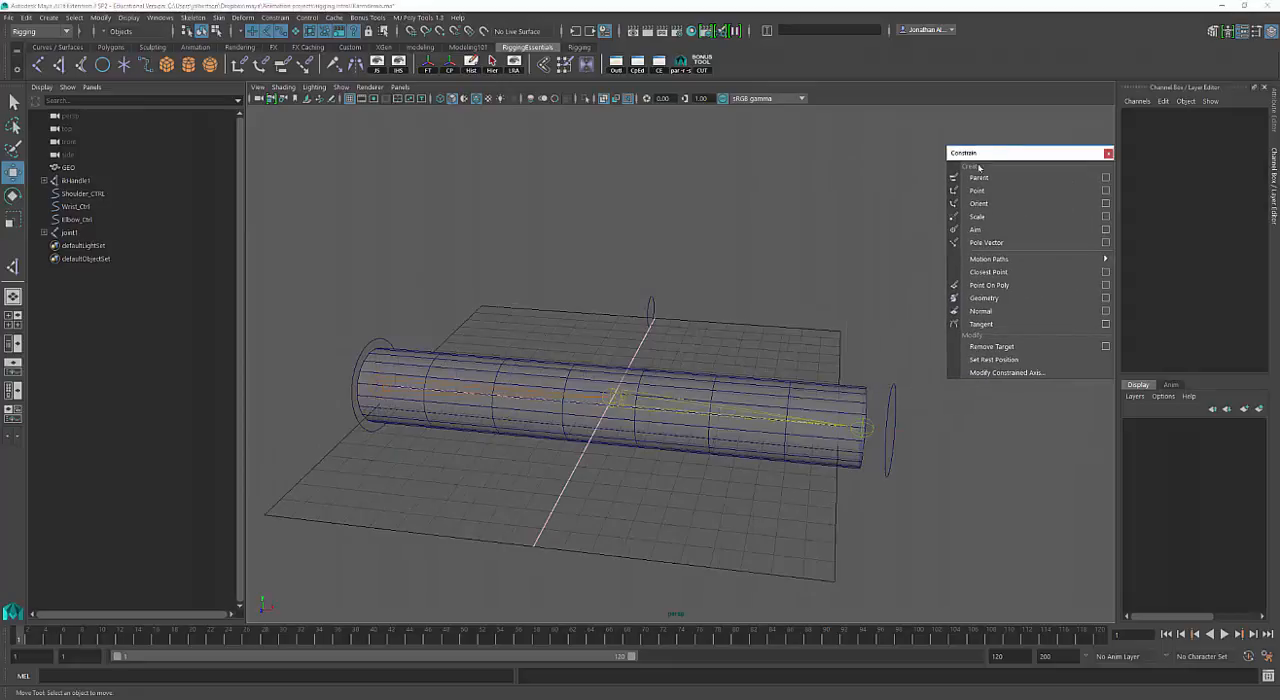
{"action": "right_click_drag", "start_coordinate": [626, 338], "coordinate": [686, 337], "text": "alt"}
{"action": "middle_click_drag", "start_coordinate": [686, 337], "coordinate": [723, 306], "text": "alt"}
{"action": "right_click_drag", "start_coordinate": [723, 306], "coordinate": [674, 314], "text": "alt"}
{"action": "left_click_drag", "start_coordinate": [675, 313], "coordinate": [581, 321], "text": "alt"}
Select Shoulder_CTRL, test moving it along X and rotating it, and undo each test.
{"action": "left_click", "coordinate": [436, 313]}
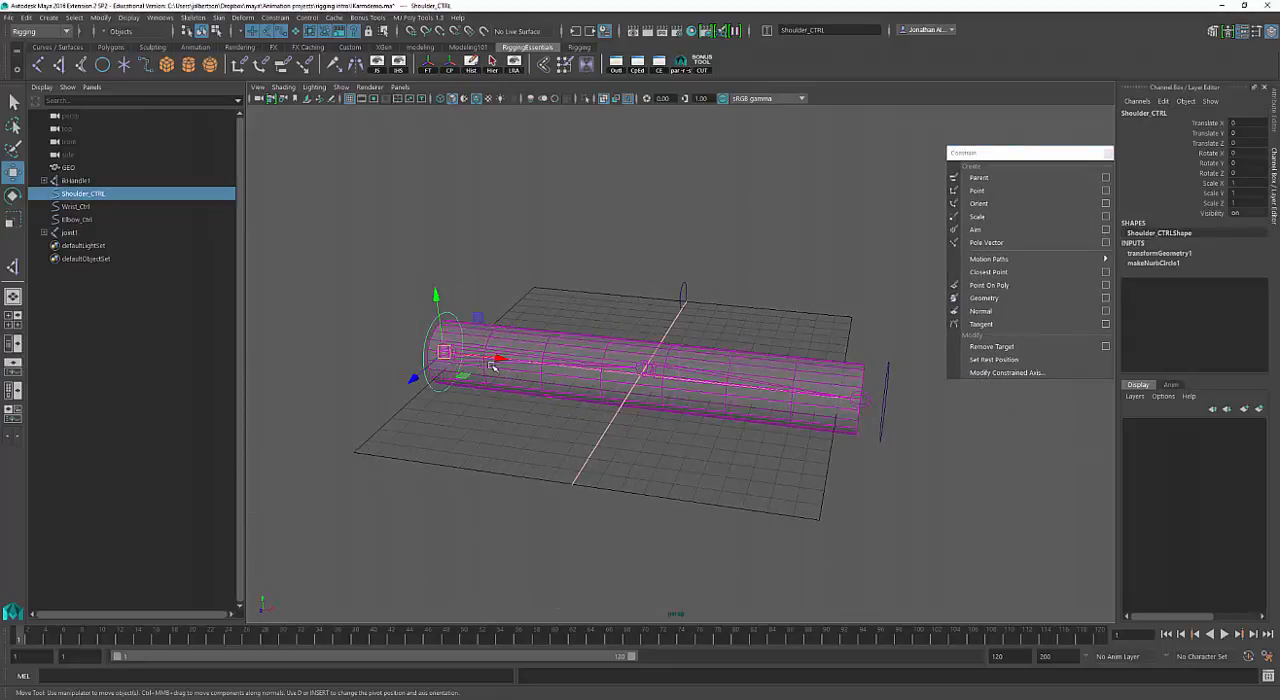
{"action": "key", "text": "e"}
{"action": "key", "text": "w"}
{"action": "mouse_move", "coordinate": [496, 358]}
{"action": "left_mouse_down"}
{"action": "mouse_move", "coordinate": [530, 361]}
{"action": "mouse_move", "coordinate": [497, 352]}
{"action": "left_mouse_up"}
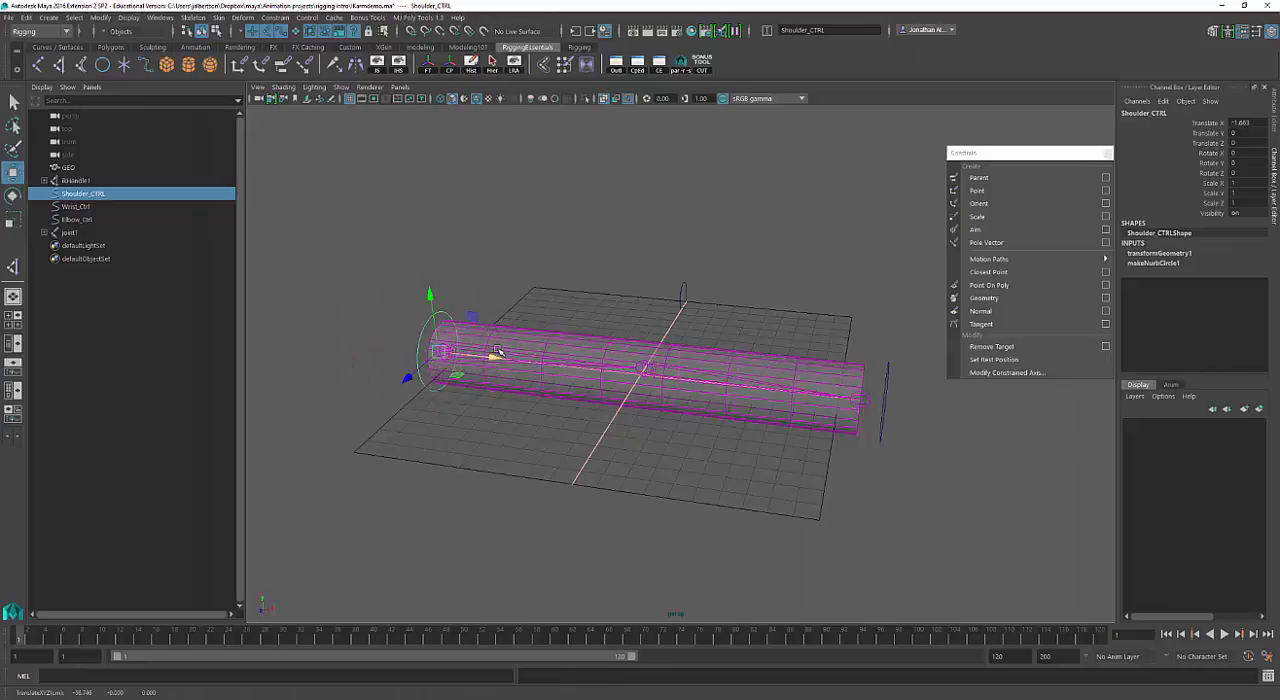
{"action": "key", "text": "ctrl+z"}
{"action": "middle_click_drag", "start_coordinate": [538, 351], "coordinate": [579, 347], "text": "alt"}
{"action": "key", "text": "e"}
{"action": "mouse_move", "coordinate": [515, 318]}
{"action": "left_mouse_down"}
{"action": "mouse_move", "coordinate": [472, 276]}
{"action": "mouse_move", "coordinate": [528, 320]}
{"action": "left_mouse_up"}
{"action": "key", "text": "ctrl+z"}
{"action": "left_click_drag", "start_coordinate": [606, 297], "coordinate": [525, 310], "text": "alt"}
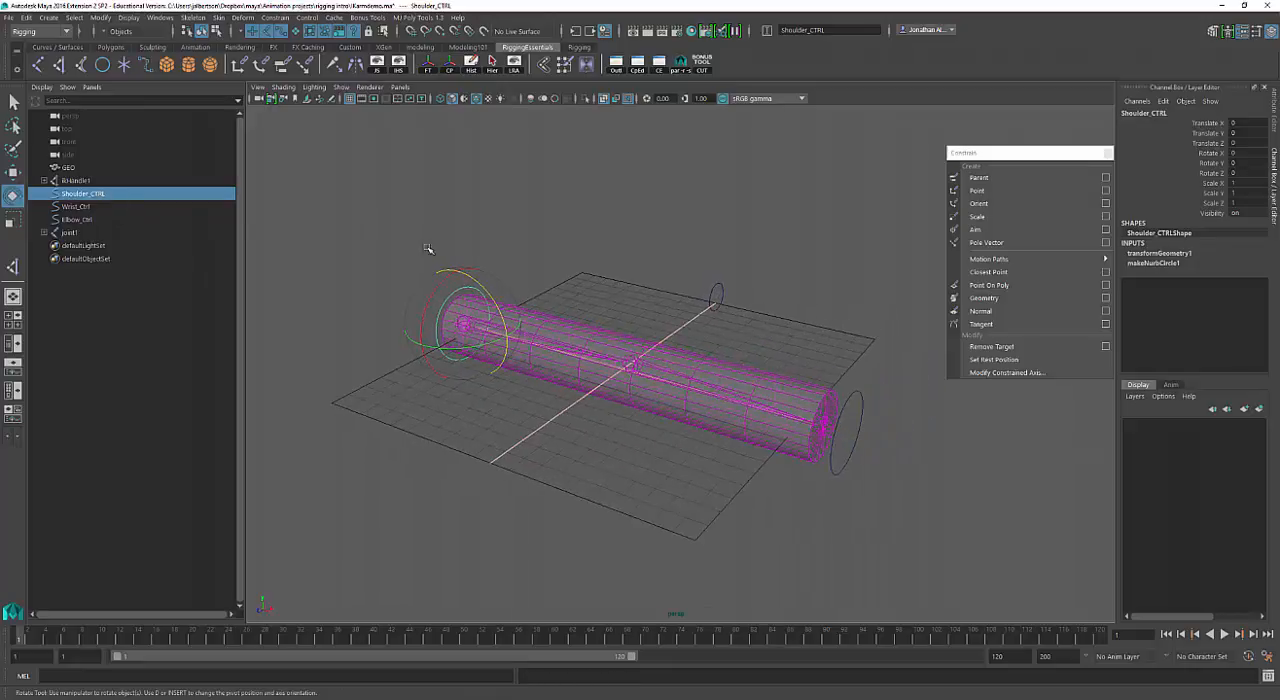
{"action": "left_click_drag", "start_coordinate": [428, 249], "coordinate": [832, 403], "text": "alt"}
Move Wrist_Ctrl below the grid to about X -109, Y -71, Z 18 so the arm bends at the elbow.
{"action": "left_click", "coordinate": [912, 434]}
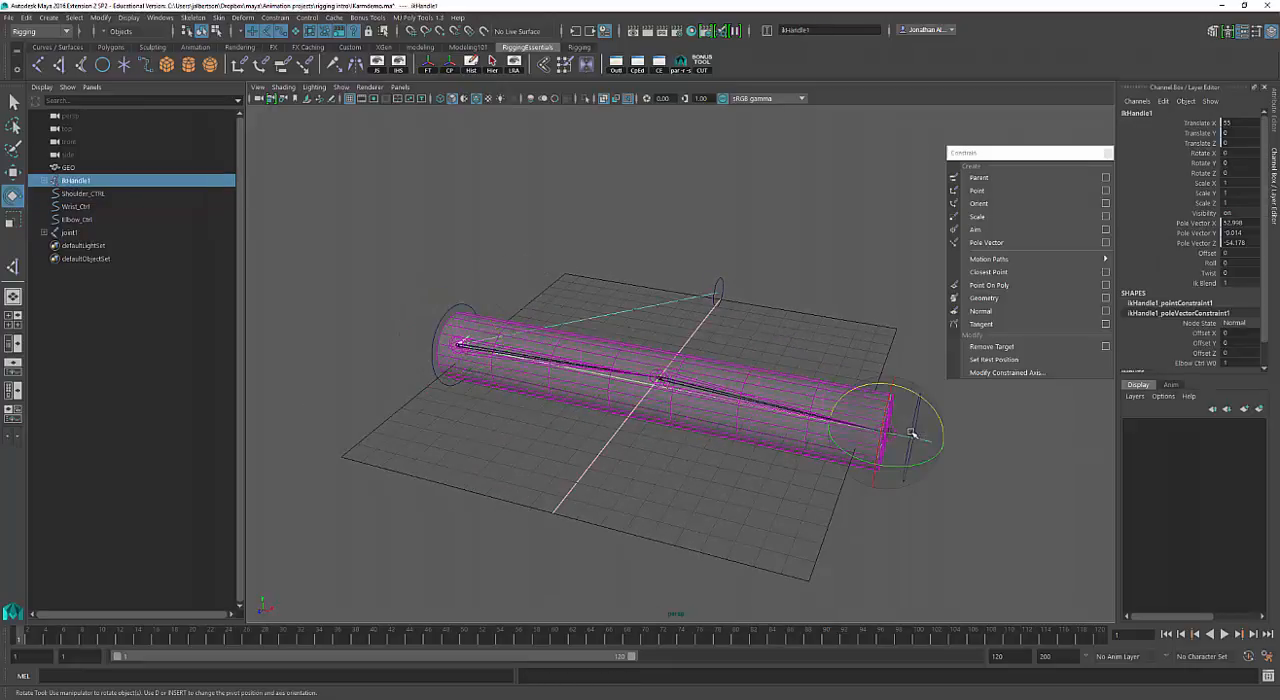
{"action": "left_click", "coordinate": [969, 420]}
{"action": "left_click", "coordinate": [917, 409]}
{"action": "left_click_drag", "start_coordinate": [953, 437], "coordinate": [728, 500], "text": "alt"}
{"action": "key", "text": "w"}
{"action": "left_click_drag", "start_coordinate": [728, 502], "coordinate": [766, 440], "text": "alt"}
{"action": "left_click_drag", "start_coordinate": [827, 310], "coordinate": [537, 505]}
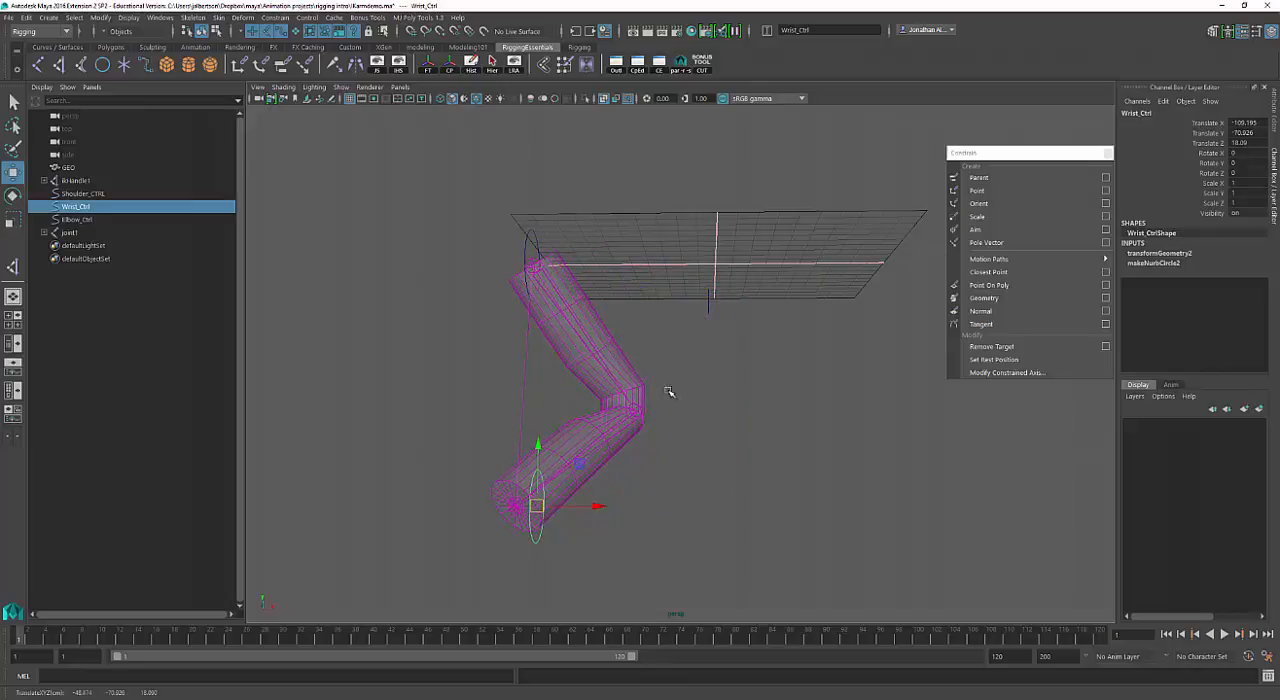
{"action": "left_click_drag", "start_coordinate": [669, 392], "coordinate": [654, 409], "text": "alt"}
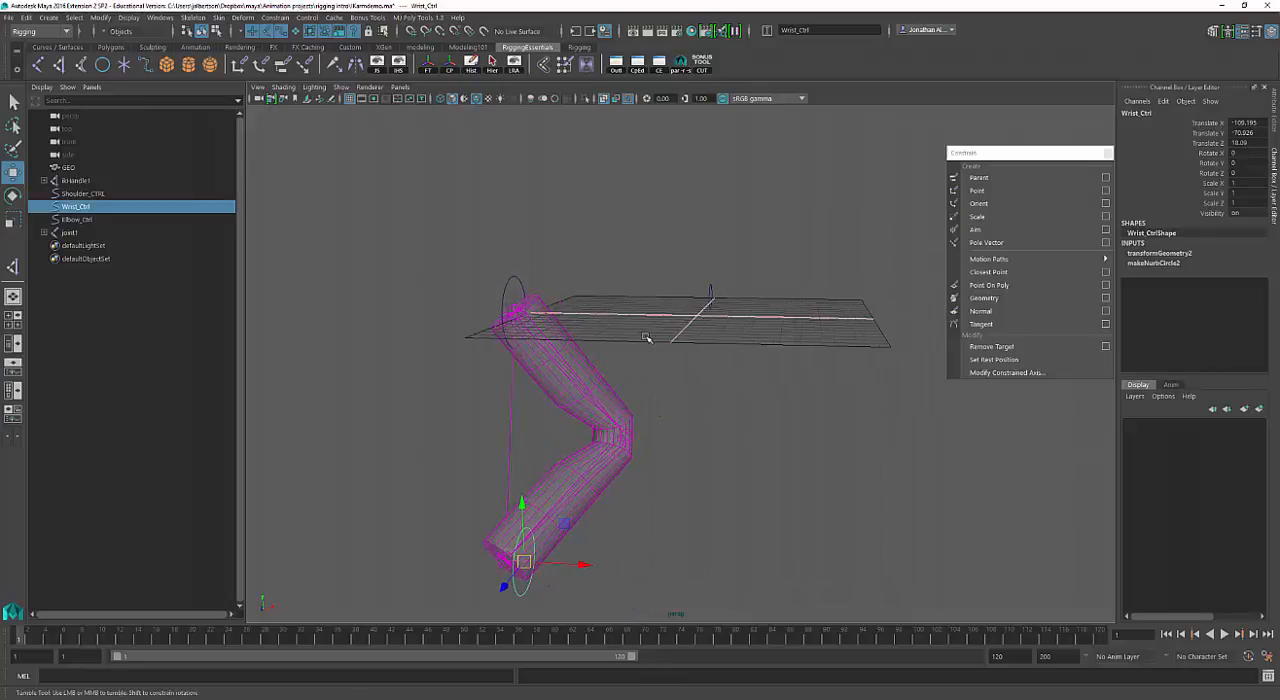
{"action": "left_click_drag", "start_coordinate": [650, 330], "coordinate": [772, 381], "text": "alt"}
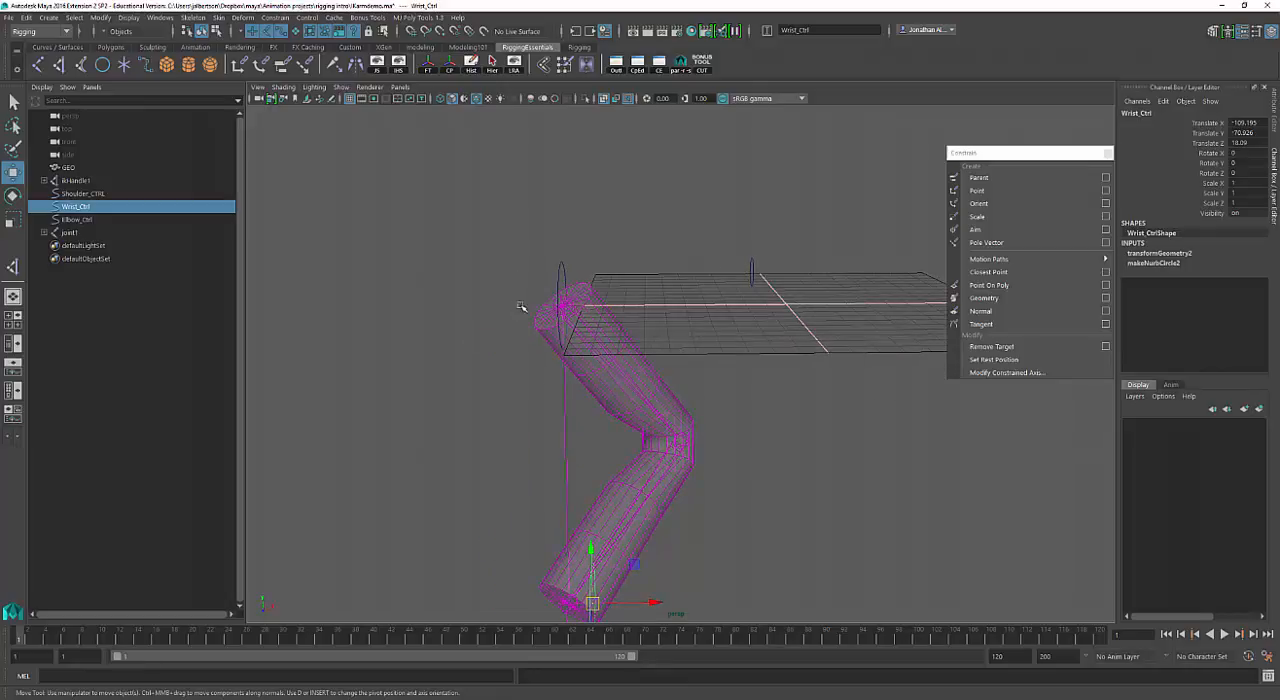
{"action": "right_click_drag", "start_coordinate": [515, 307], "coordinate": [600, 322], "text": "alt"}
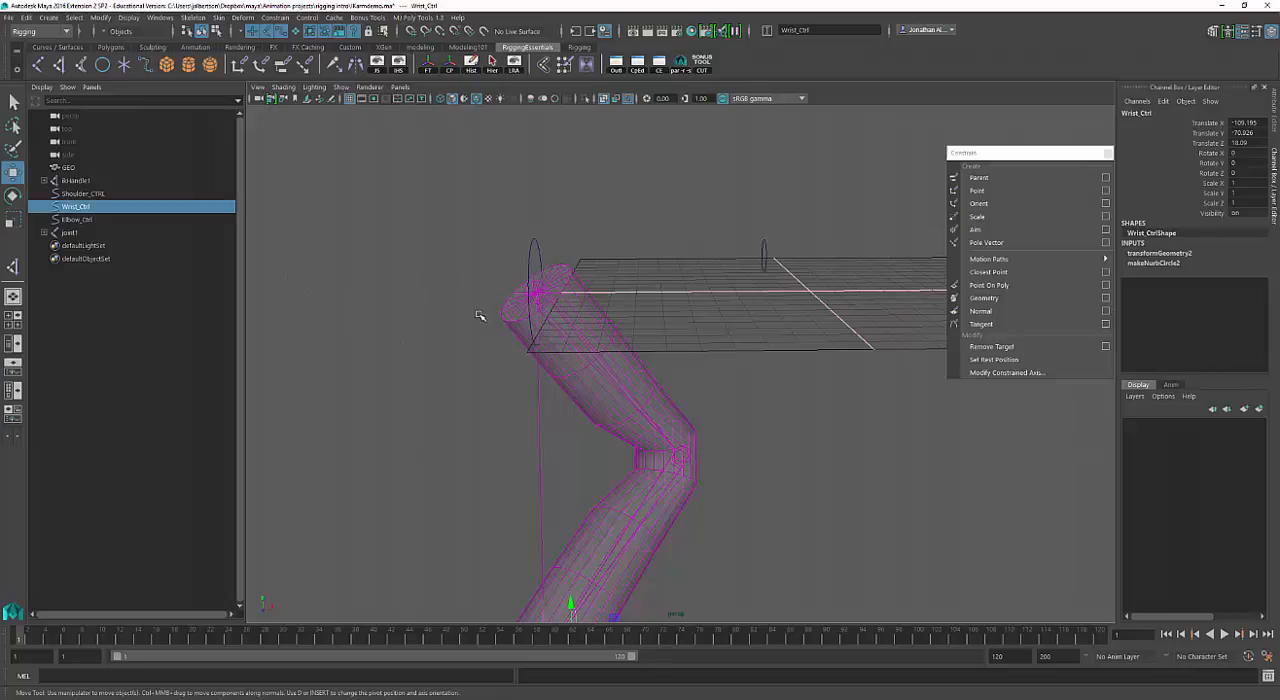
{"action": "left_click_drag", "start_coordinate": [522, 326], "coordinate": [572, 272], "text": "alt"}
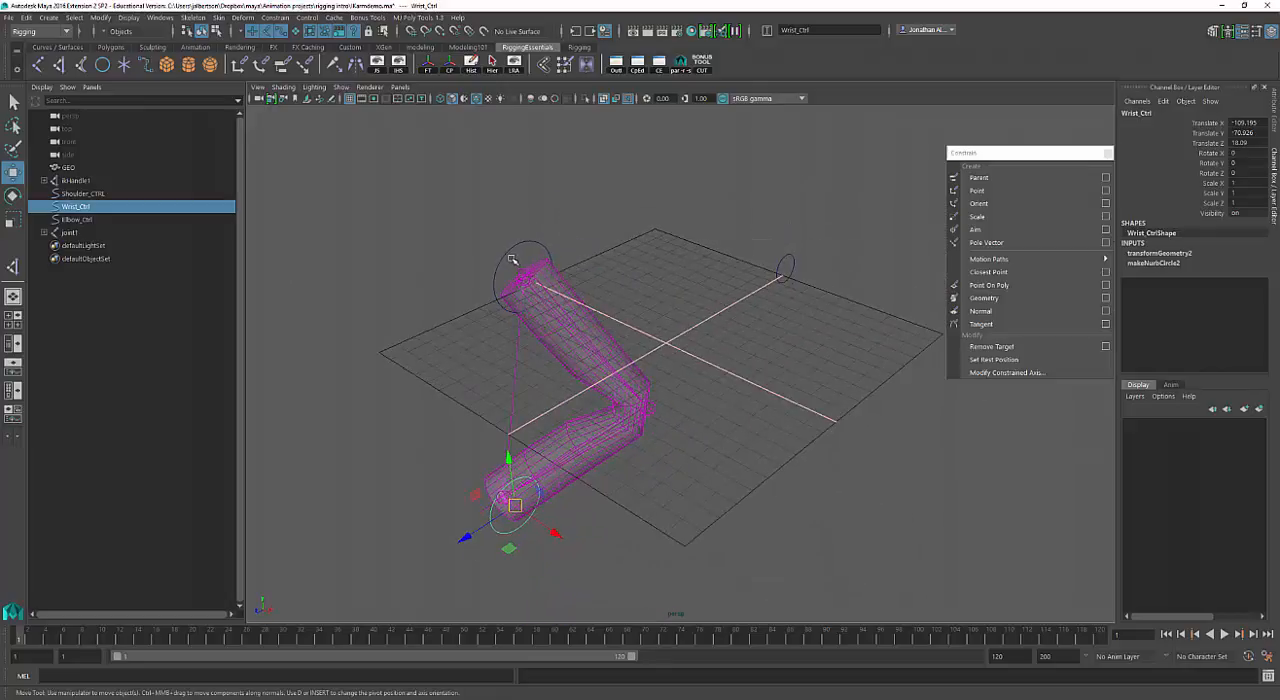
{"action": "middle_click_drag", "start_coordinate": [559, 262], "coordinate": [599, 247], "text": "alt"}
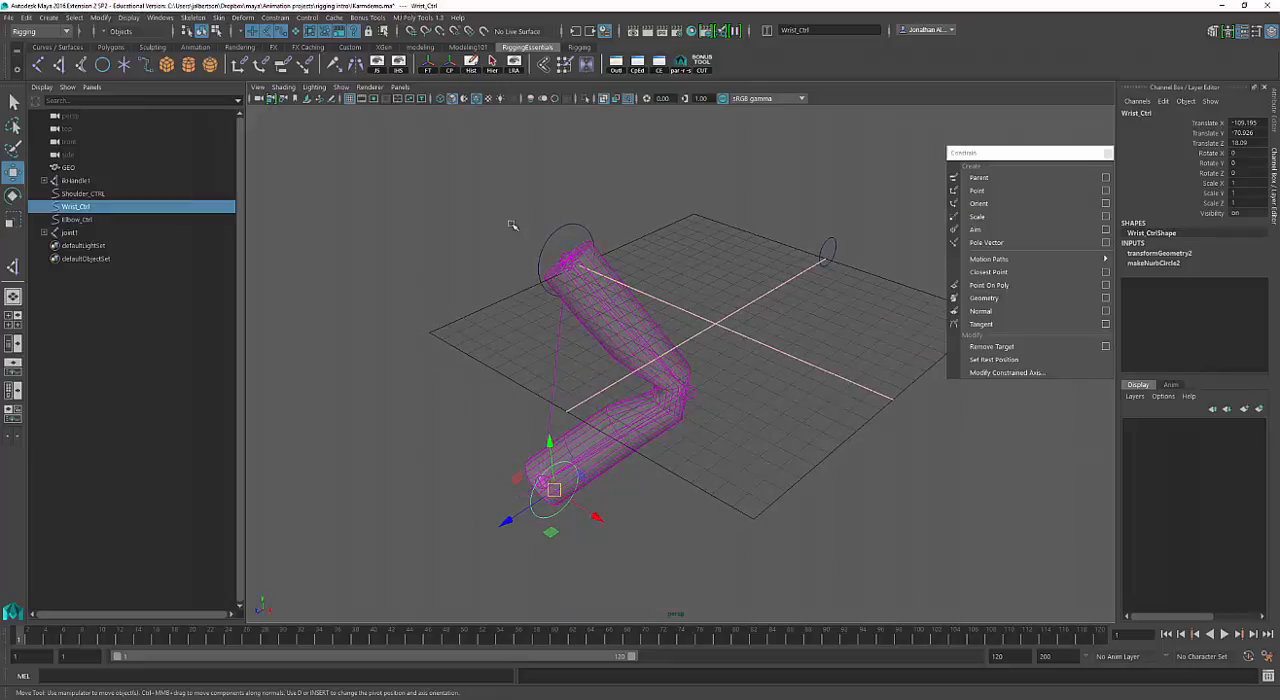
Undo the control test moves back to the arm's straight rest pose.
{"action": "left_click_drag", "start_coordinate": [655, 295], "coordinate": [693, 286], "text": "alt"}
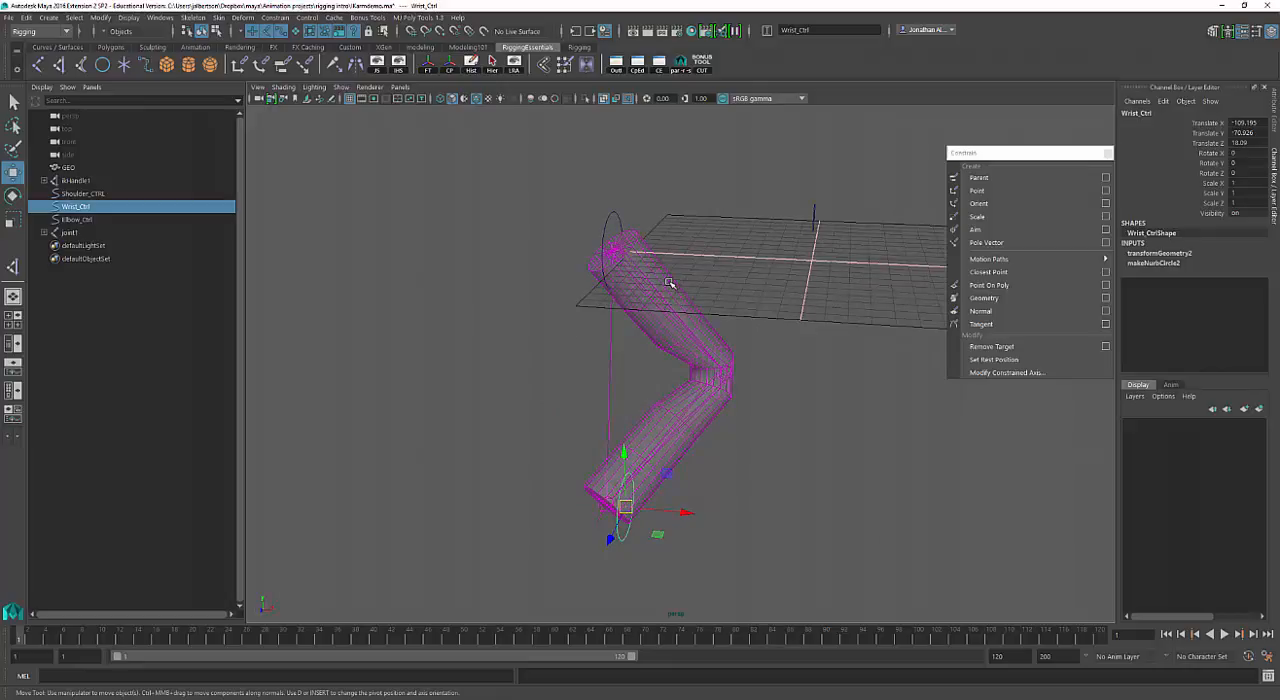
{"action": "left_click_drag", "start_coordinate": [670, 285], "coordinate": [700, 299], "text": "alt"}
{"action": "key", "text": "ctrl+z"}
{"action": "key", "text": "ctrl+z"}
{"action": "key", "text": "ctrl+z"}
{"action": "key", "text": "ctrl+z"}
Parent Elbow_Ctrl under Wrist_Ctrl in the scene hierarchy.
{"action": "left_click", "coordinate": [736, 270]}
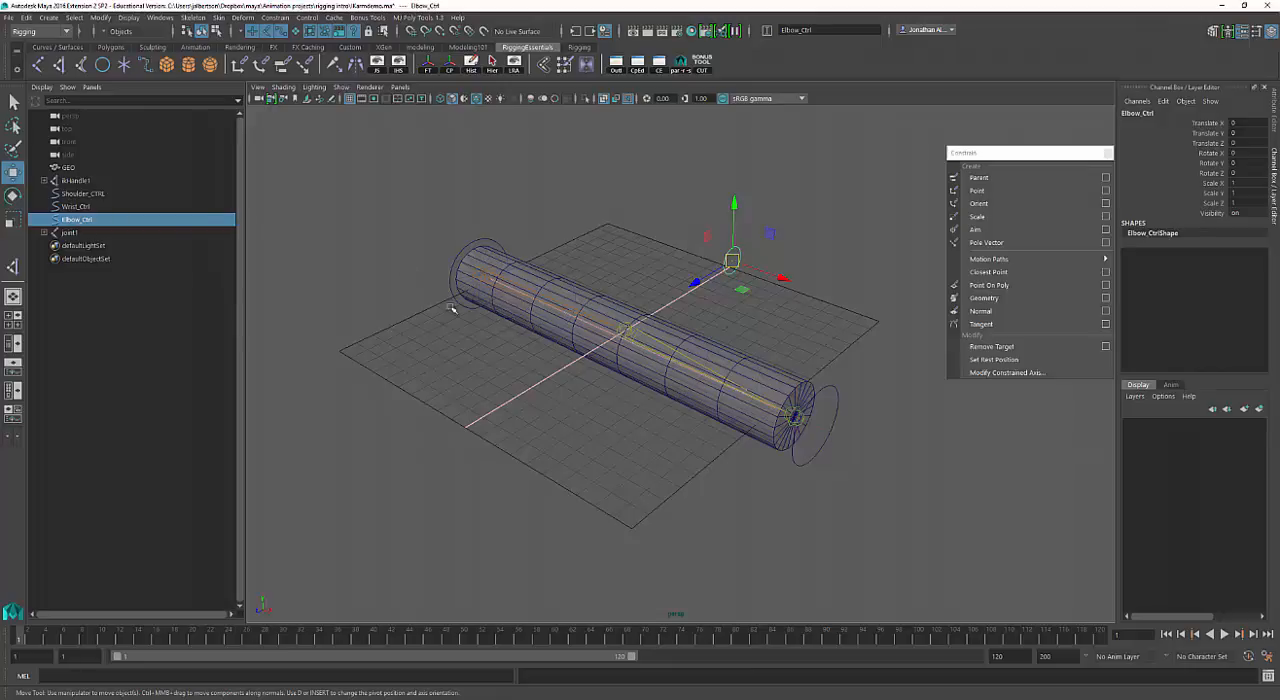
{"action": "left_click_drag", "start_coordinate": [437, 306], "coordinate": [544, 305], "text": "alt"}
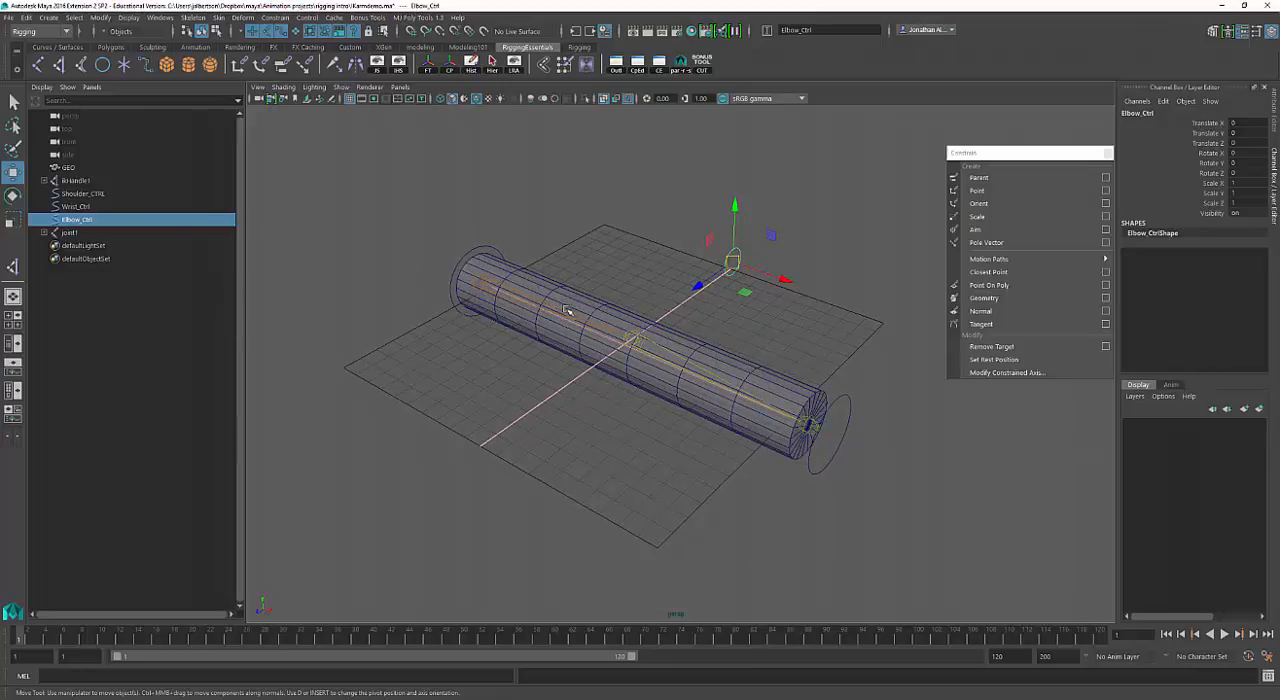
{"action": "left_click", "coordinate": [89, 207], "text": "ctrl"}
{"action": "middle_click_drag", "start_coordinate": [89, 209], "coordinate": [90, 207]}
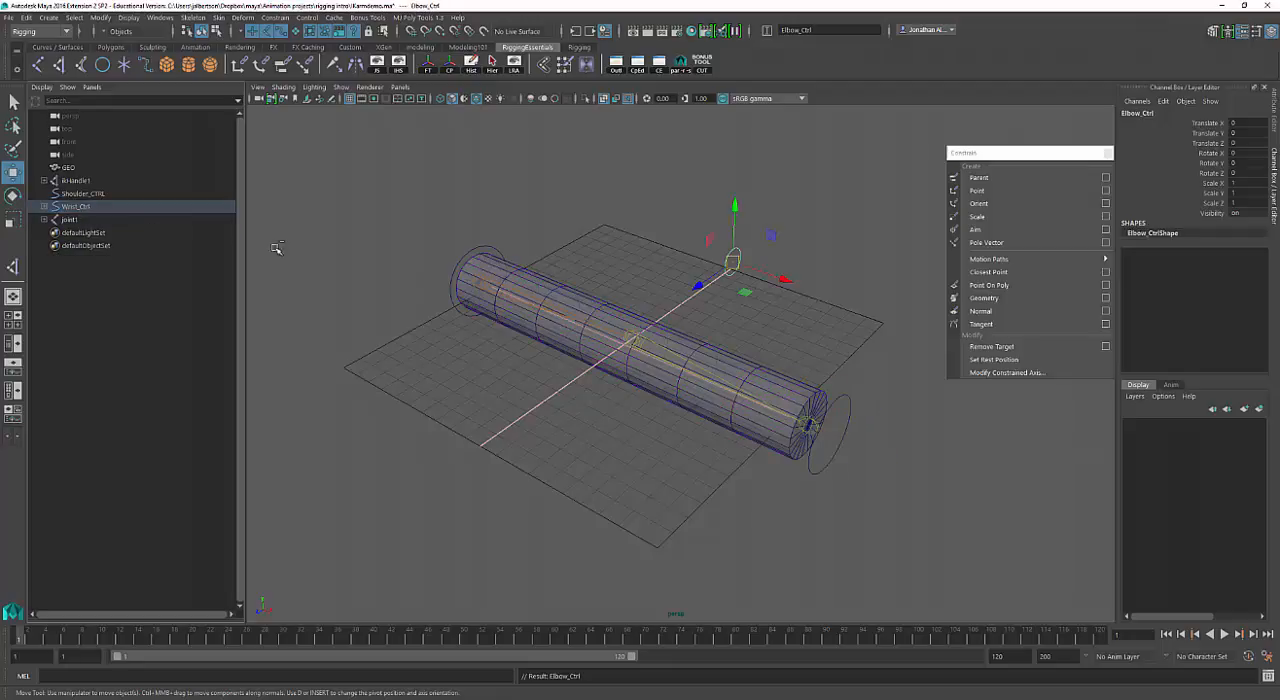
Test moving Wrist_Ctrl through several bent-arm poses with Elbow_Ctrl parented under it.
{"action": "left_click", "coordinate": [849, 412]}
{"action": "left_click_drag", "start_coordinate": [828, 437], "coordinate": [753, 293]}
{"action": "left_click", "coordinate": [718, 207]}
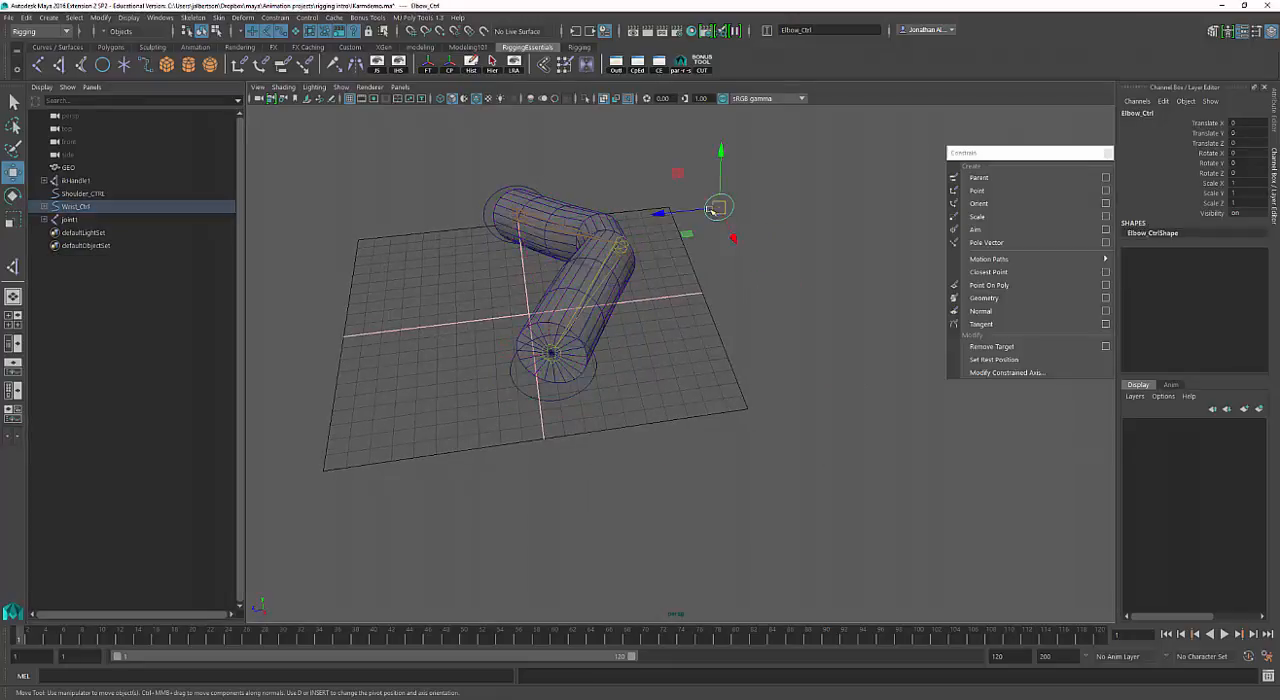
{"action": "left_click", "coordinate": [573, 381]}
{"action": "left_click_drag", "start_coordinate": [573, 381], "coordinate": [630, 375], "text": "alt"}
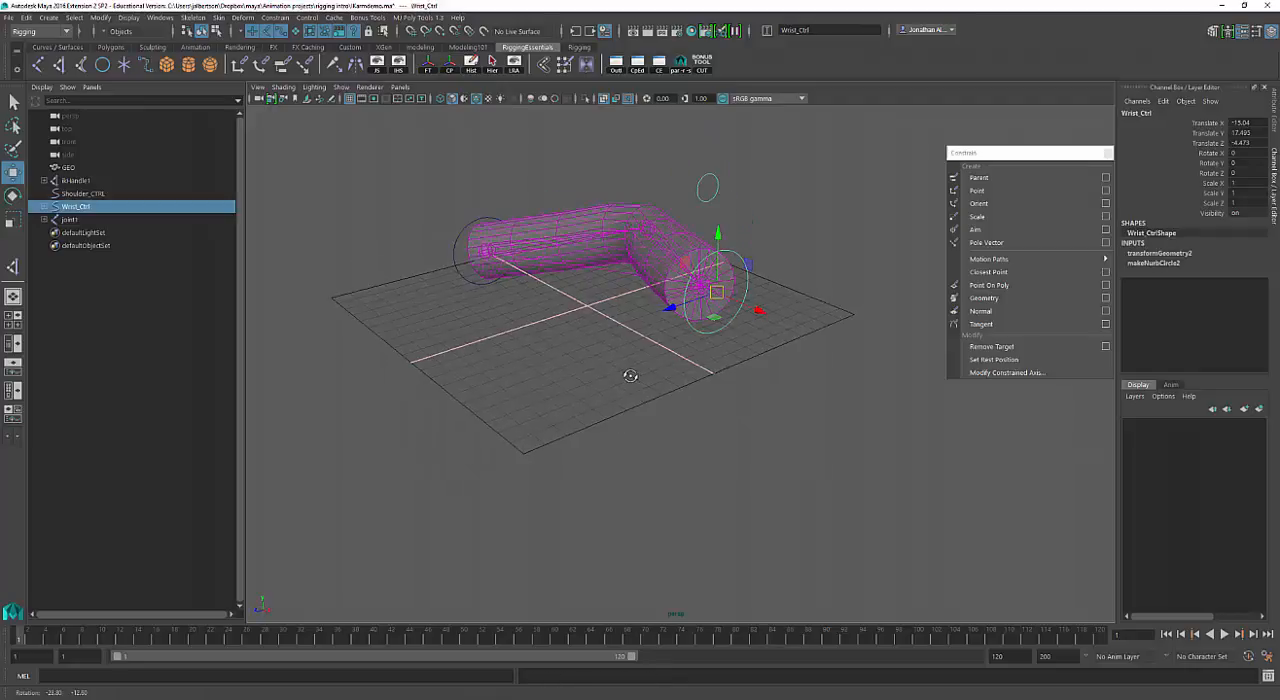
{"action": "left_click_drag", "start_coordinate": [716, 294], "coordinate": [529, 372]}
Try moving Elbow_Ctrl on its own, and undo the elbow and wrist test moves.
{"action": "left_click", "coordinate": [646, 211]}
{"action": "left_click_drag", "start_coordinate": [646, 211], "coordinate": [728, 222], "text": "alt"}
{"action": "key", "text": "ctrl+z"}
{"action": "key", "text": "ctrl+z"}
{"action": "key", "text": "ctrl+z"}
{"action": "key", "text": "ctrl+z"}
{"action": "left_click_drag", "start_coordinate": [623, 281], "coordinate": [693, 293], "text": "alt"}
{"action": "key", "text": "ctrl+z"}
{"action": "key", "text": "ctrl+z"}
{"action": "mouse_move", "coordinate": [632, 321]}
{"action": "left_mouse_down", "text": "alt"}
{"action": "mouse_move", "coordinate": [646, 309]}
{"action": "mouse_move", "coordinate": [634, 328]}
{"action": "left_mouse_up", "text": "alt"}
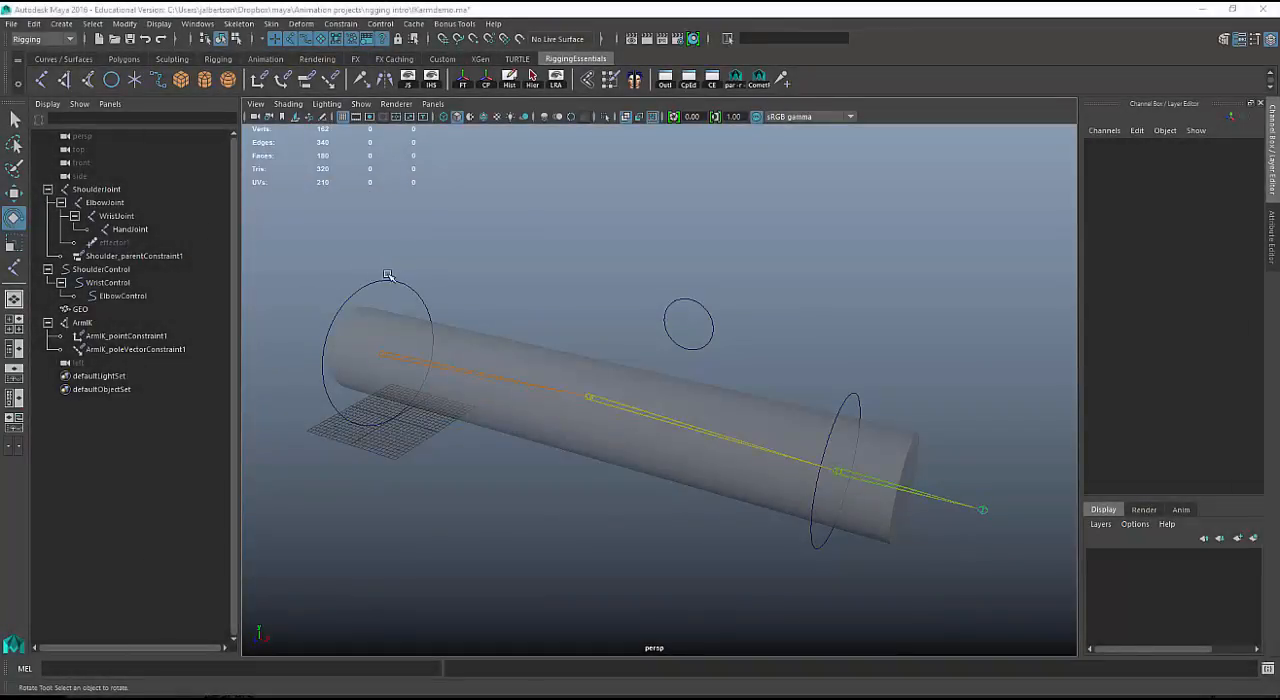
Inspect Shoulder_parentConstraint1 under ShoulderJoint, and try rotating ShoulderControl slightly about Z.
{"action": "left_click_drag", "start_coordinate": [565, 343], "coordinate": [509, 326], "text": "alt"}
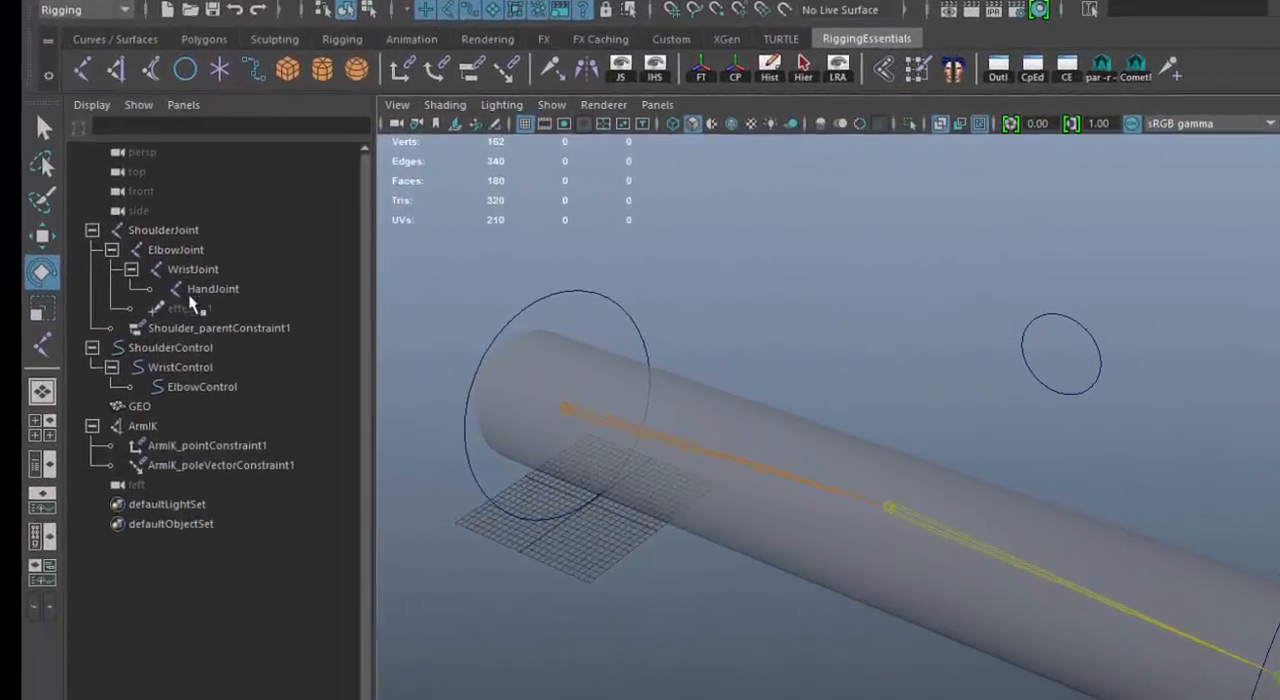
{"action": "left_click", "coordinate": [129, 257]}
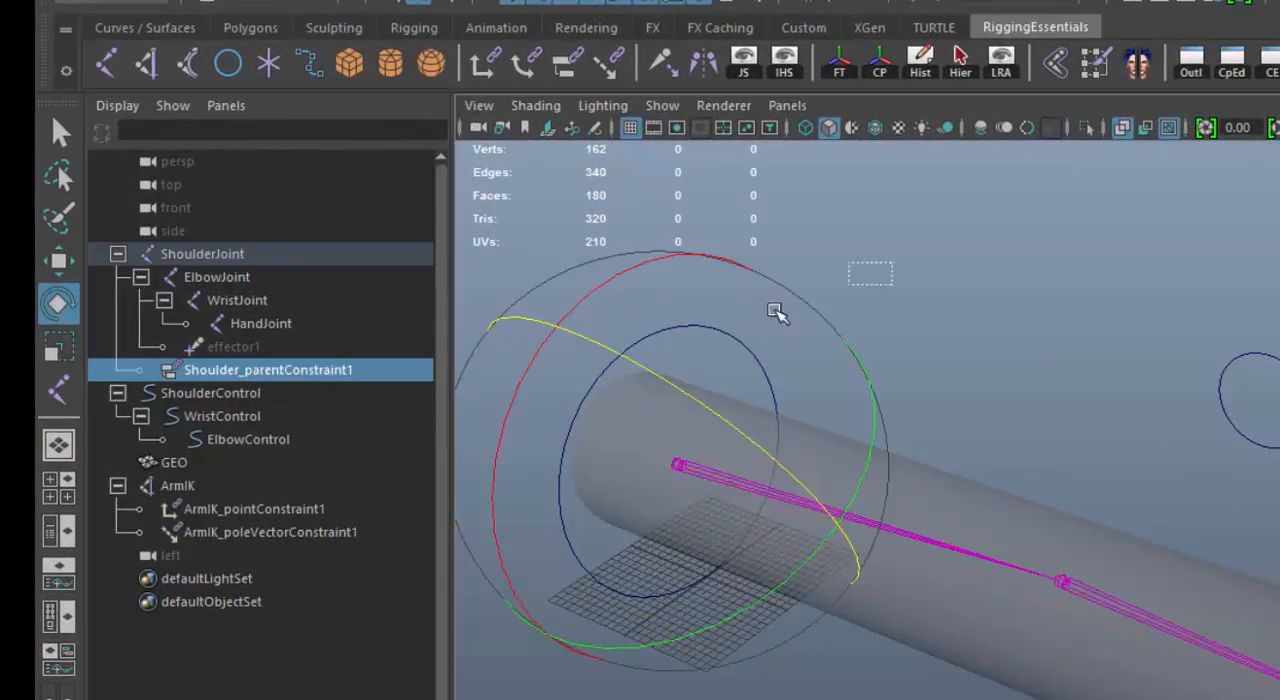
{"action": "left_click", "coordinate": [727, 341]}
{"action": "left_click_drag", "start_coordinate": [760, 358], "coordinate": [755, 390]}
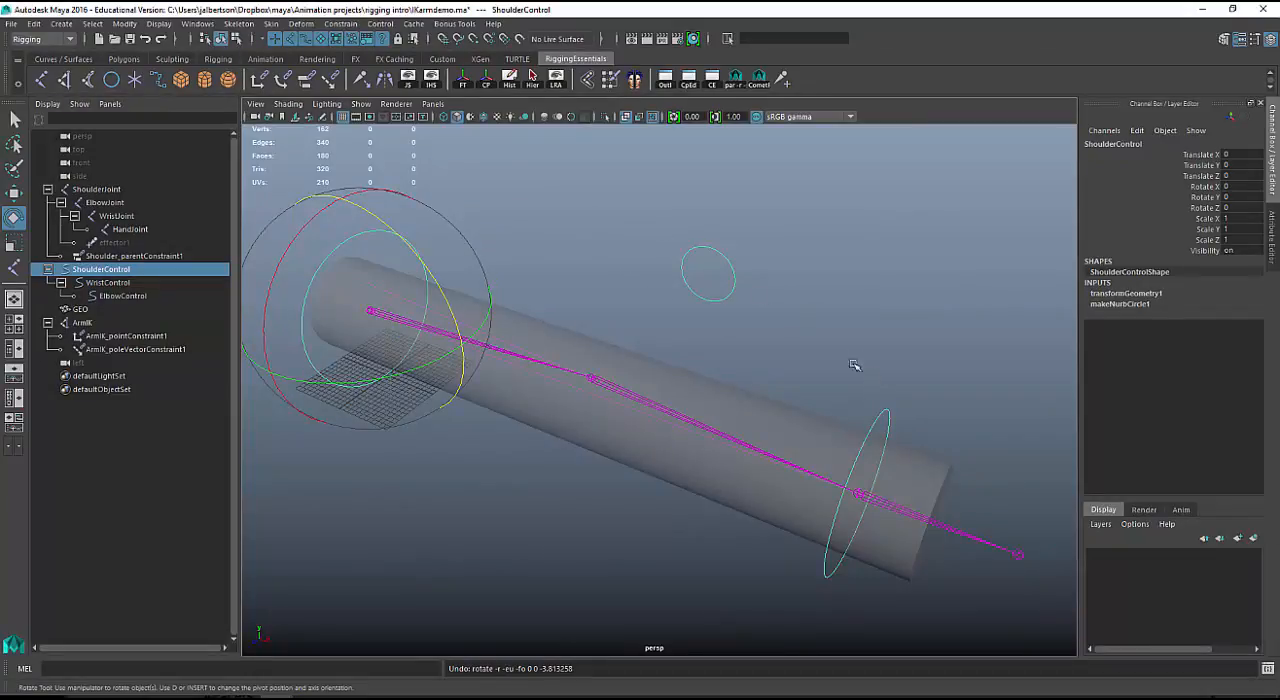
Select ElbowControl, WristControl and ShoulderControl in turn to examine how the controls are nested.
{"action": "left_click", "coordinate": [720, 272]}
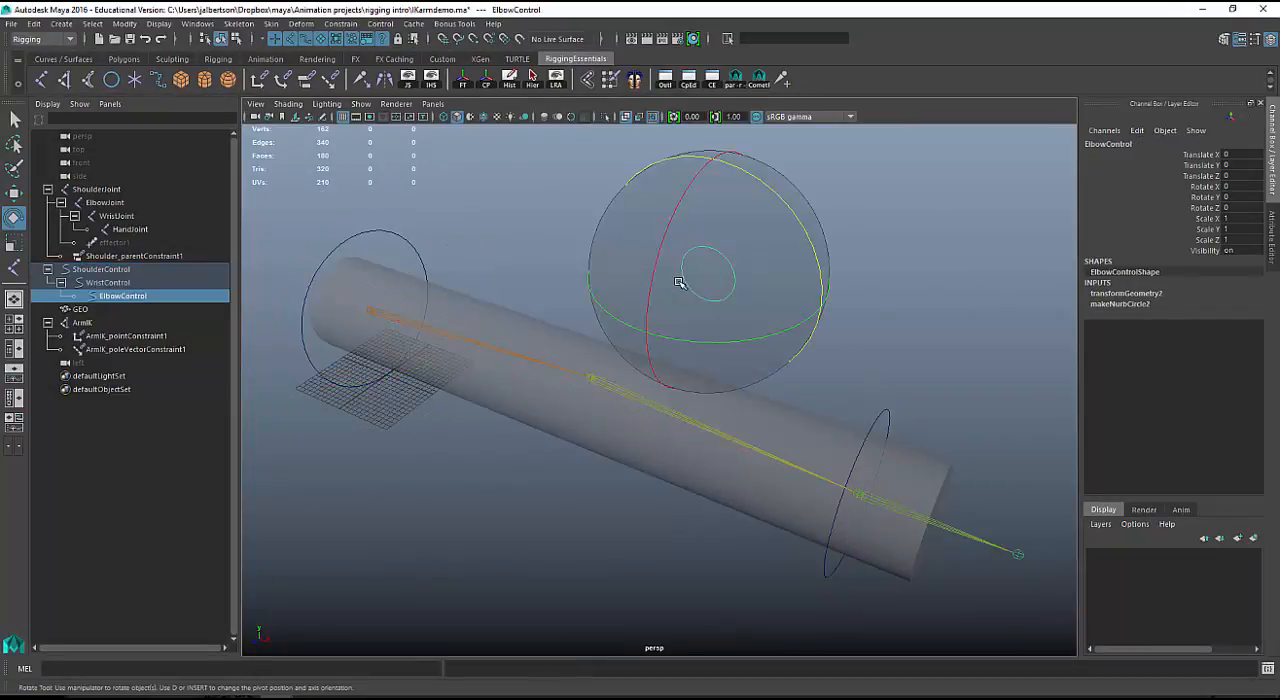
{"action": "left_click", "coordinate": [128, 284]}
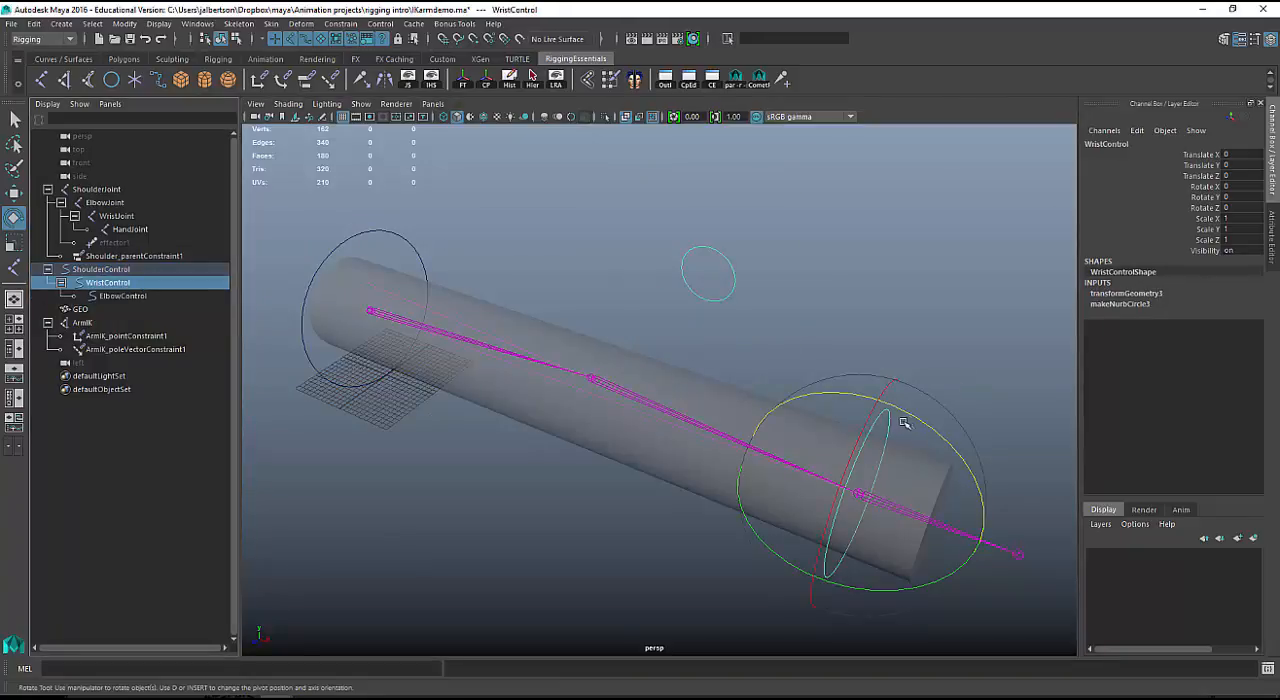
{"action": "left_click", "coordinate": [101, 270]}
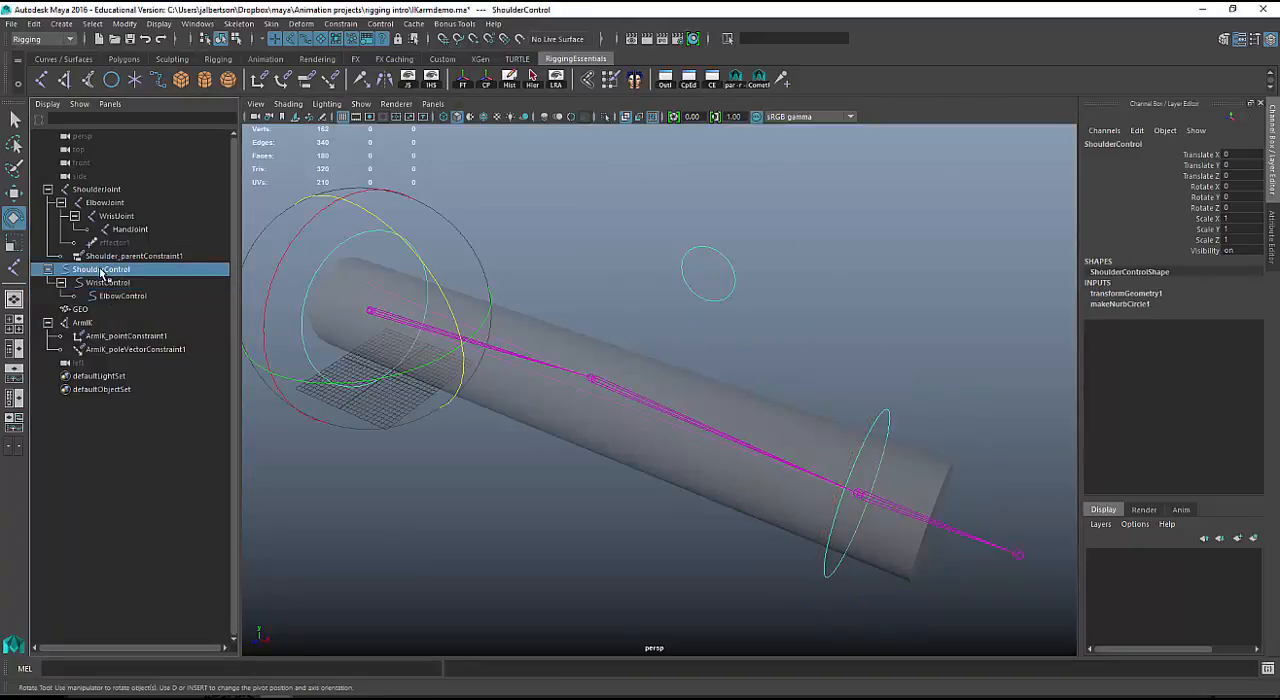
Rotate ShoulderControl about Z to about -55.8 degrees so the whole arm swings down.
{"action": "scroll", "coordinate": [497, 294], "scroll_direction": "down", "scroll_amount": 4}
{"action": "left_click_drag", "start_coordinate": [550, 288], "coordinate": [683, 488], "text": "alt"}
{"action": "scroll", "coordinate": [543, 300], "scroll_direction": "down", "scroll_amount": 4}
Move WristControl to about X -26.5, Y -5.3, Z 0.3 to bend the arm at the elbow.
{"action": "left_click", "coordinate": [656, 522]}
{"action": "key", "text": "w"}
{"action": "left_click_drag", "start_coordinate": [648, 529], "coordinate": [614, 487]}
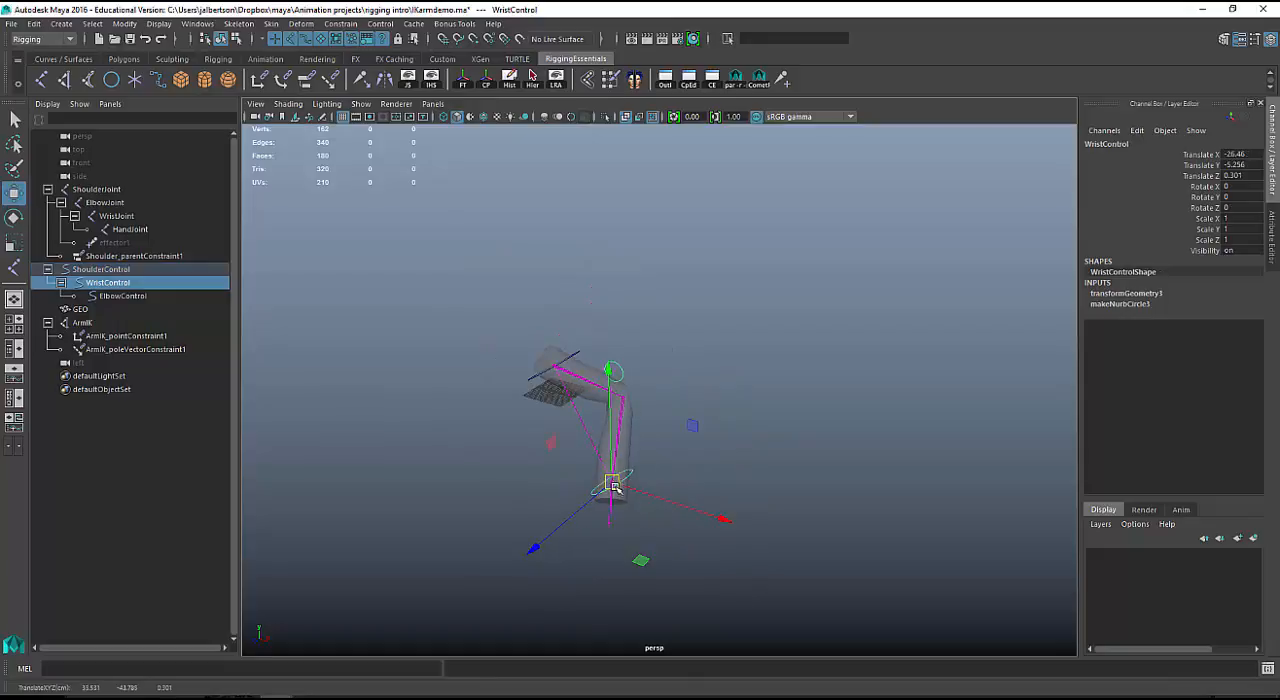
Try moving ElbowControl away from the bent elbow, and undo the move.
{"action": "left_click", "coordinate": [618, 364]}
{"action": "left_click_drag", "start_coordinate": [617, 368], "coordinate": [640, 386]}
{"action": "key", "text": "ctrl+z"}
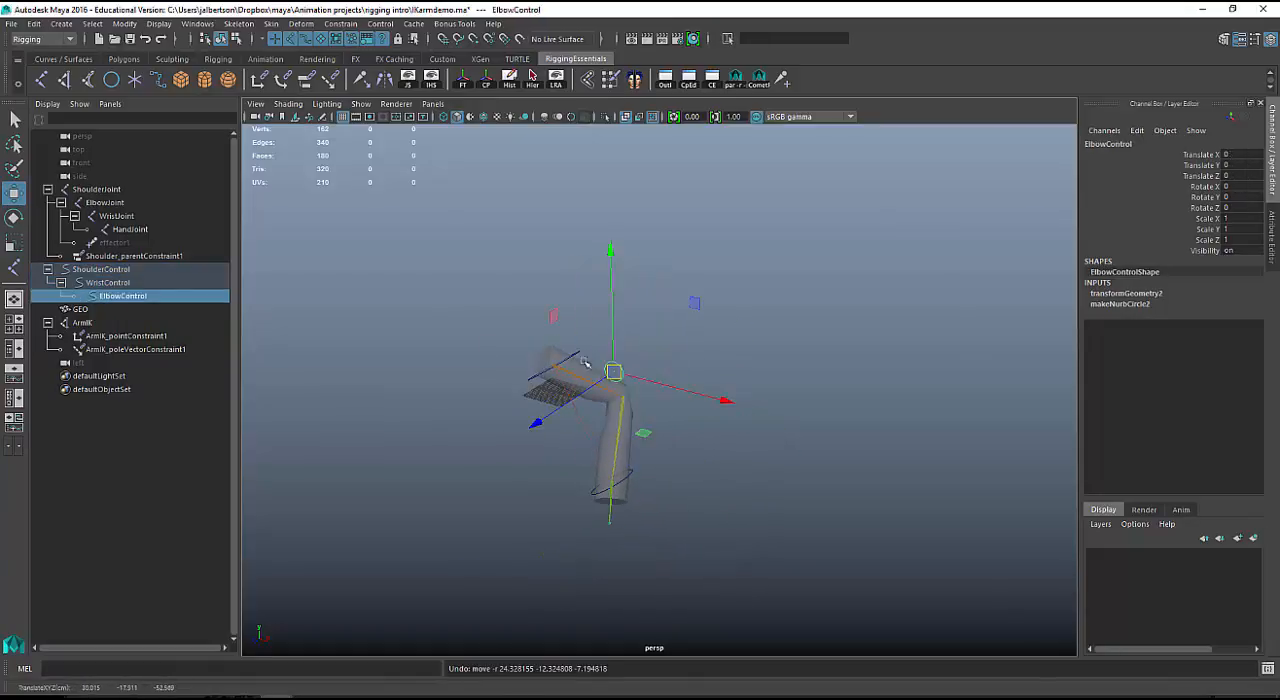
{"action": "left_click", "coordinate": [581, 355]}
{"action": "left_click", "coordinate": [580, 351]}
{"action": "key", "text": "e"}
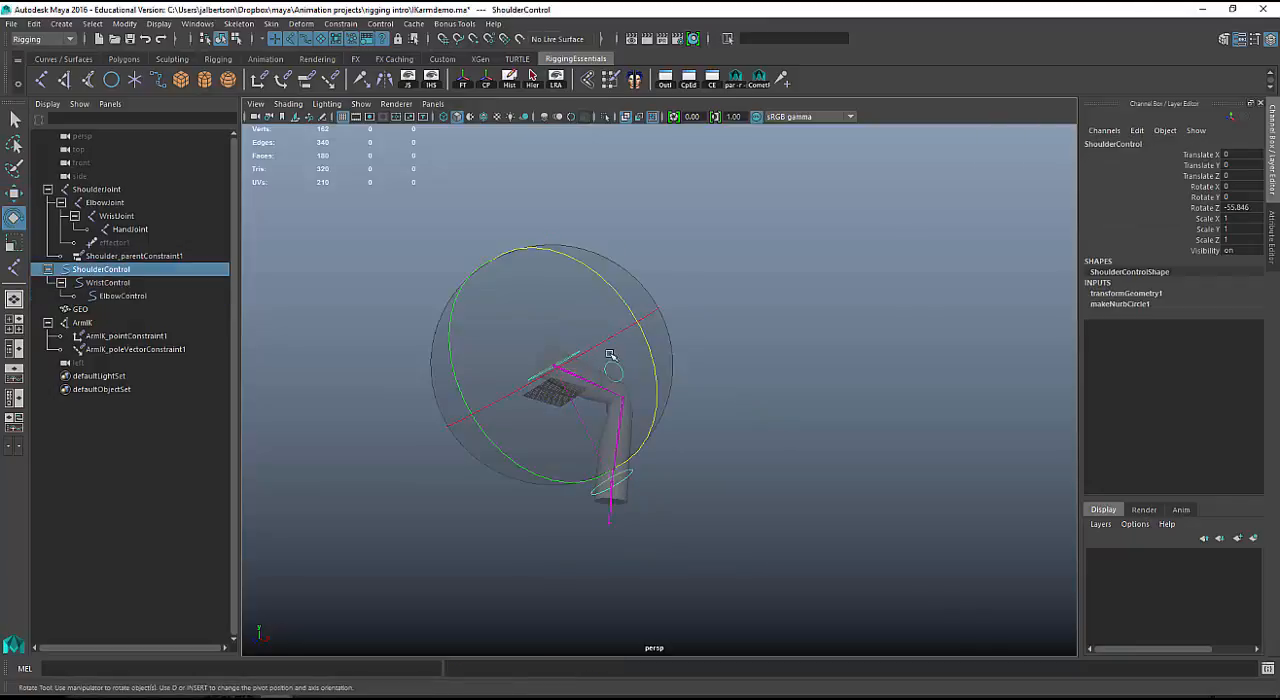
{"action": "key", "text": "ctrl+z"}
{"action": "key", "text": "ctrl+z"}
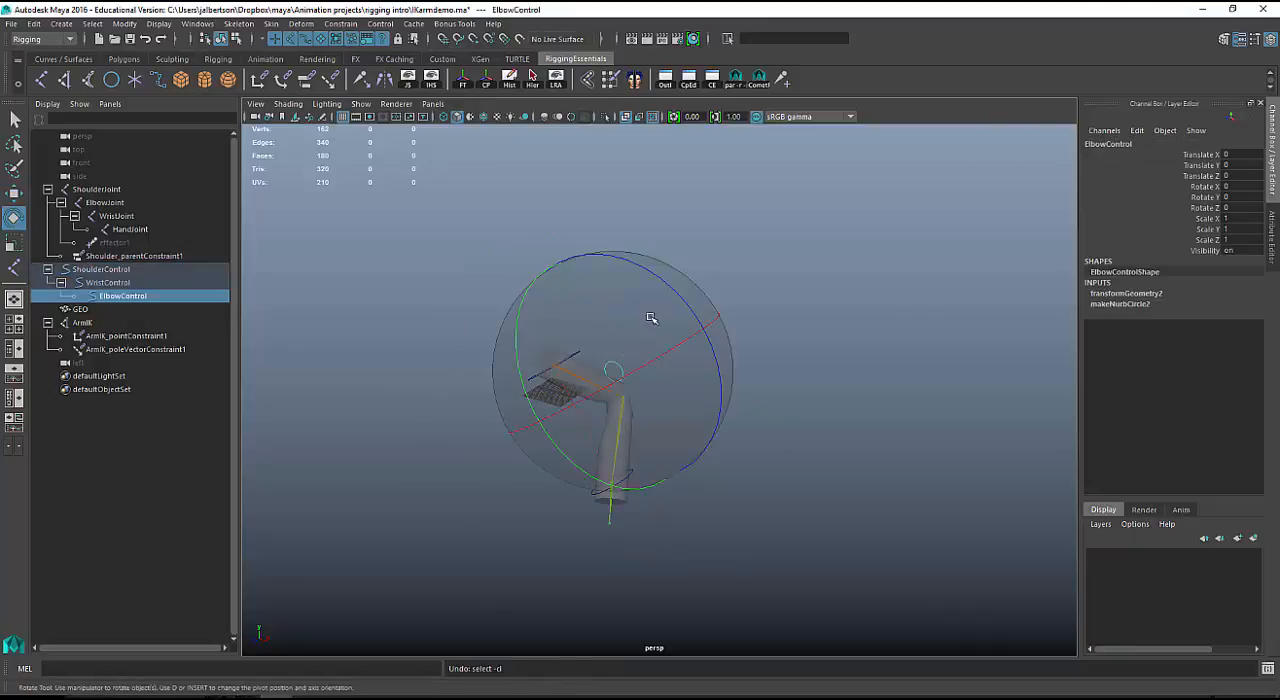
{"action": "key", "text": "w"}
{"action": "key", "text": "q"}
{"action": "left_click", "coordinate": [578, 350]}
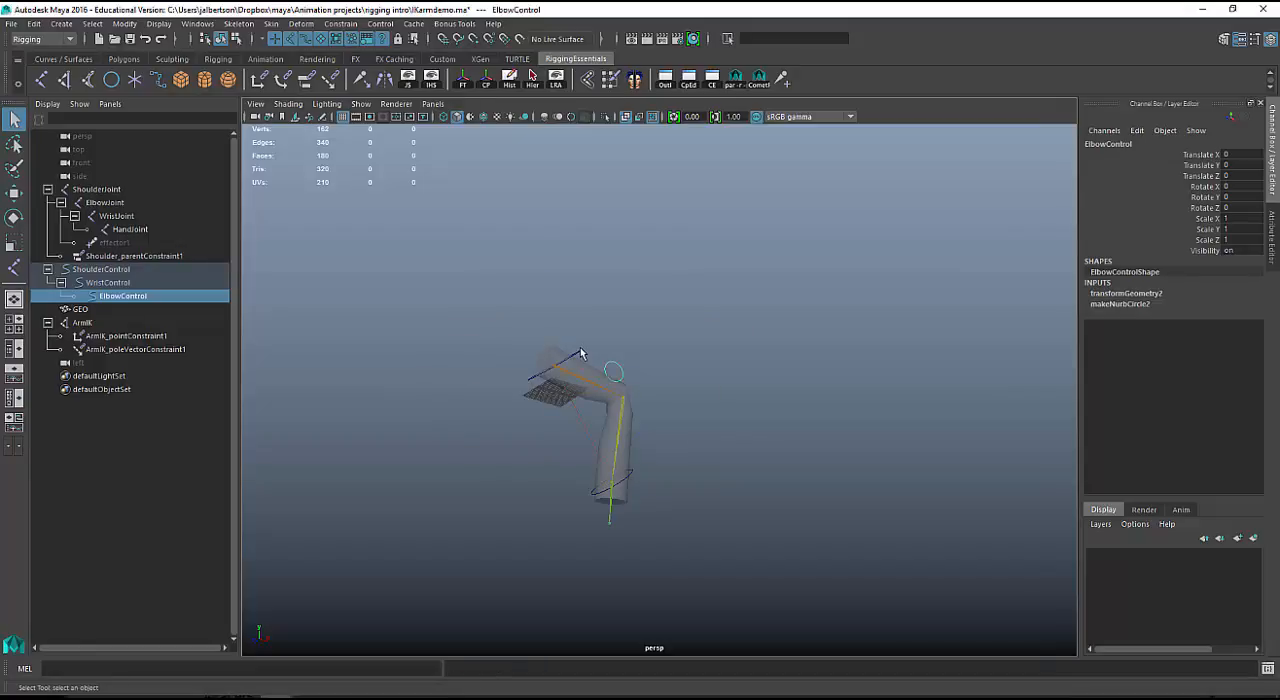
{"action": "left_click", "coordinate": [581, 353]}
{"action": "key", "text": "e"}
{"action": "key", "text": "ctrl+z"}
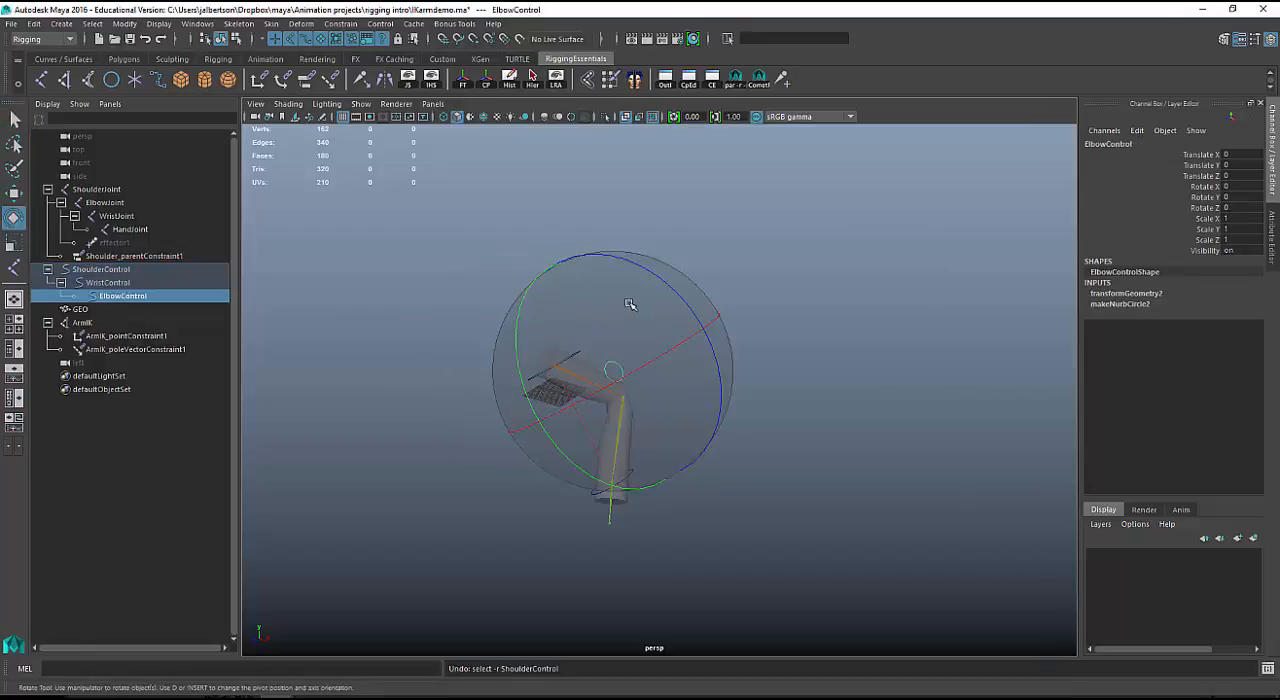
Step the selection up the hierarchy from ElbowControl to ShoulderControl, and rotate it to swing the bent arm upward.
{"action": "key", "text": "Up"}
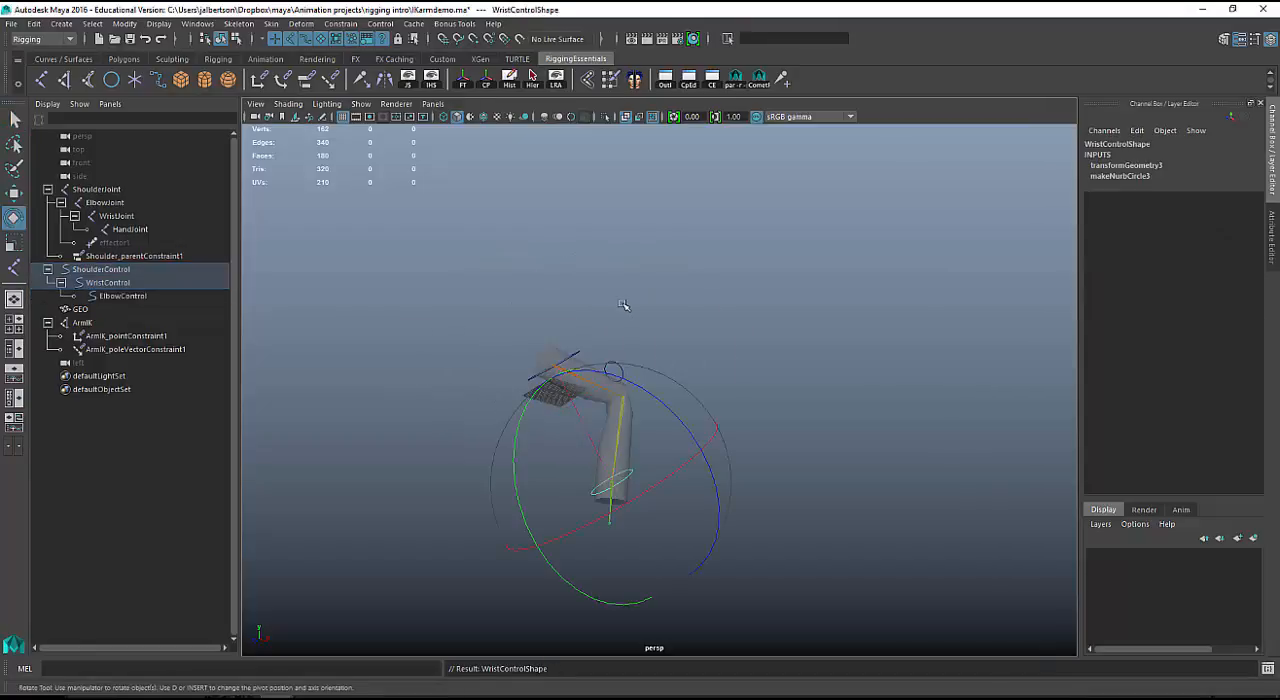
{"action": "key", "text": "Up"}
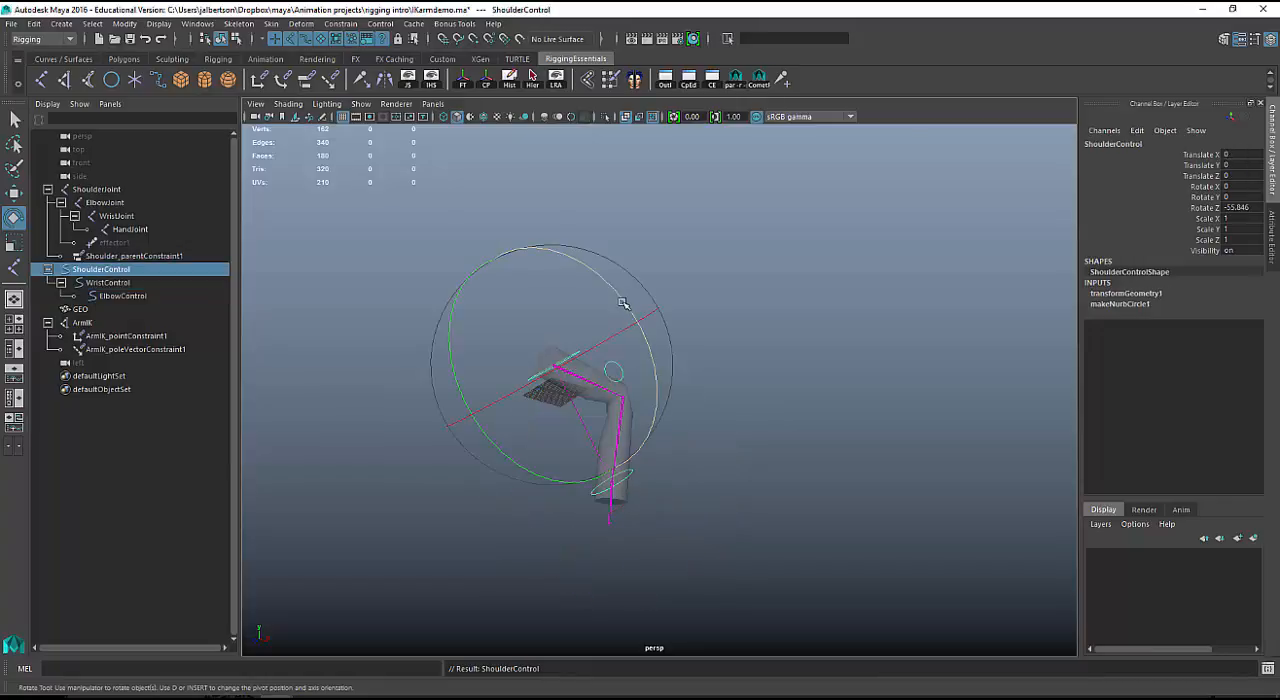
{"action": "left_click_drag", "start_coordinate": [622, 302], "coordinate": [584, 286]}
Select only WristControl and move it to about X -26.6, Y 12.5, Z -14.2 to pose the forearm.
{"action": "key", "text": "q"}
{"action": "left_click", "coordinate": [655, 457]}
{"action": "key", "text": "w"}
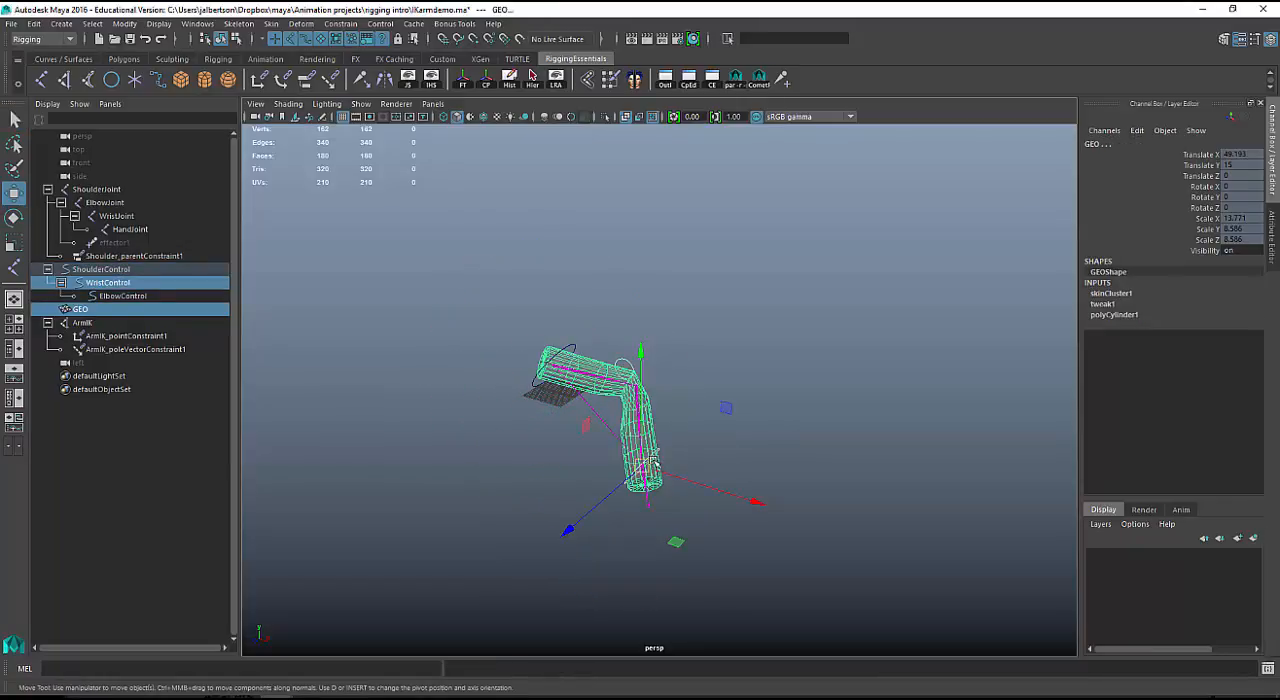
{"action": "left_click", "coordinate": [656, 434], "text": "ctrl"}
{"action": "left_click_drag", "start_coordinate": [643, 466], "coordinate": [676, 435]}
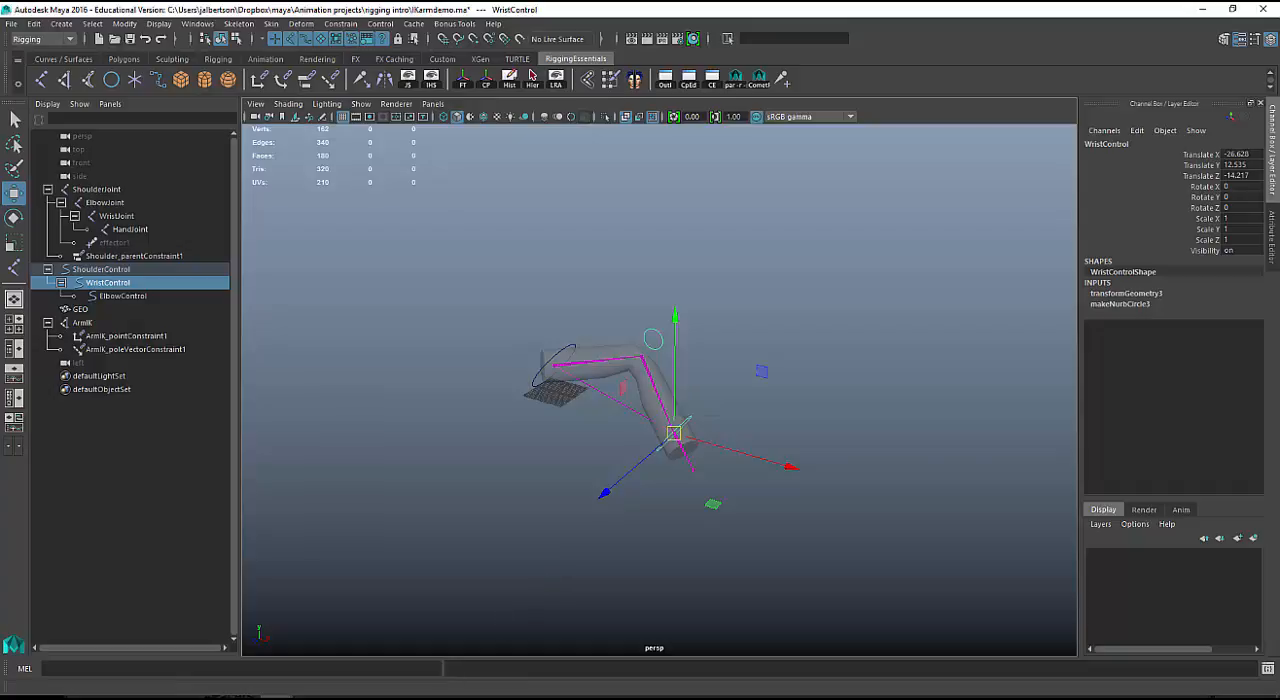